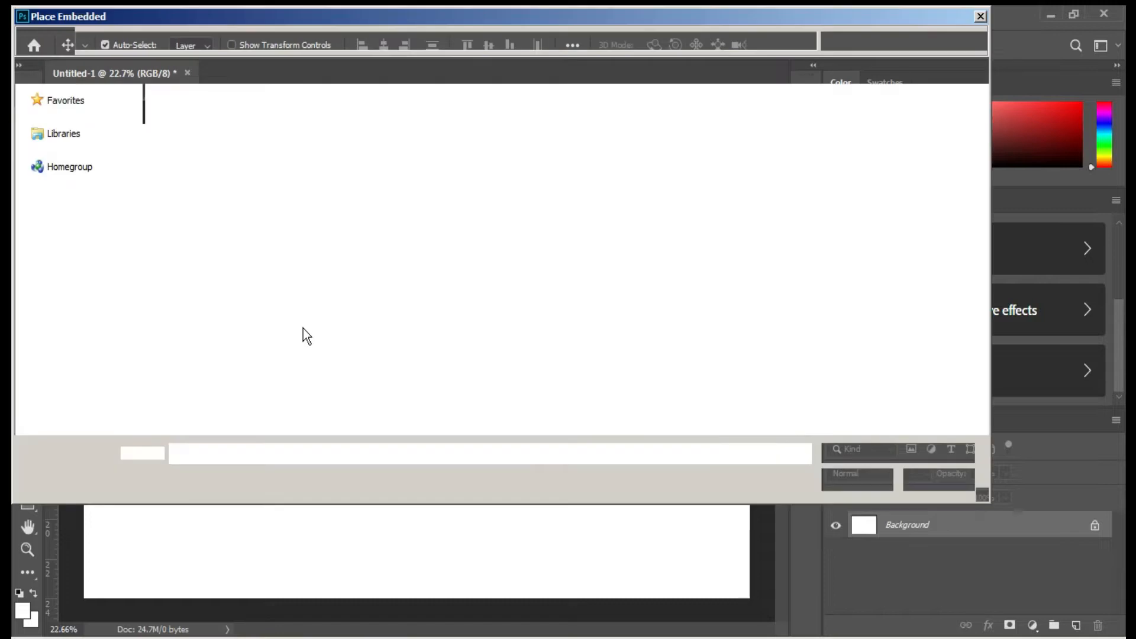
Embed mgid_arc_content_nickjr.com from the design folder into the canvas.
{"action": "left_click", "coordinate": [595, 357]}
{"action": "scroll", "coordinate": [637, 332], "scroll_direction": "down", "scroll_amount": 3}
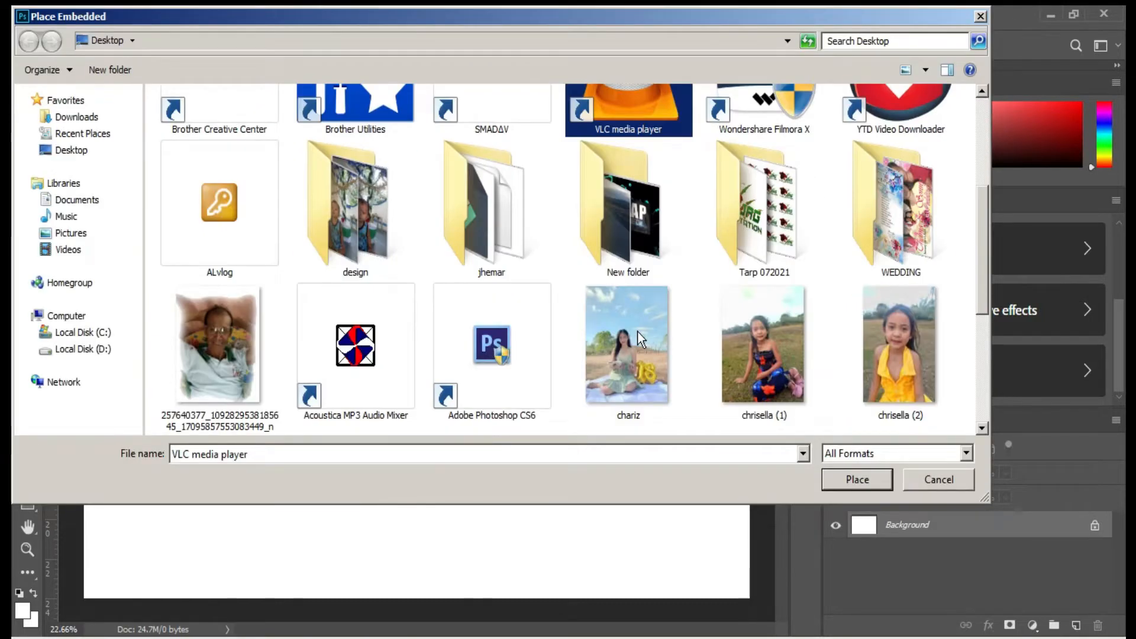
{"action": "left_click", "coordinate": [349, 218]}
{"action": "double_click", "coordinate": [349, 218]}
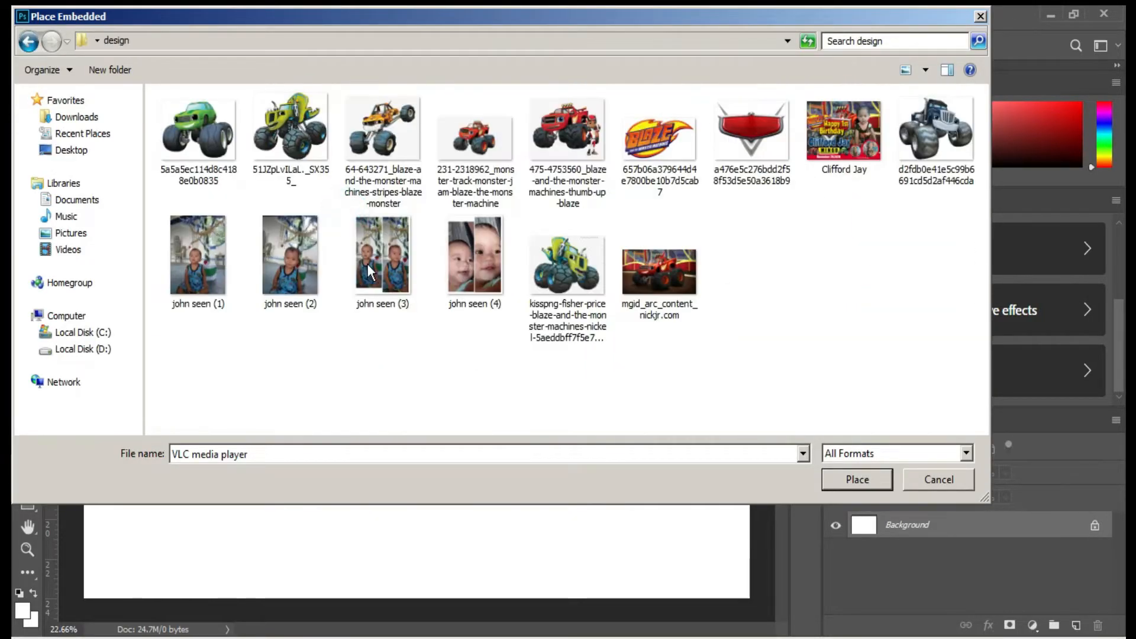
{"action": "left_click", "coordinate": [653, 272]}
{"action": "key", "text": "Return"}
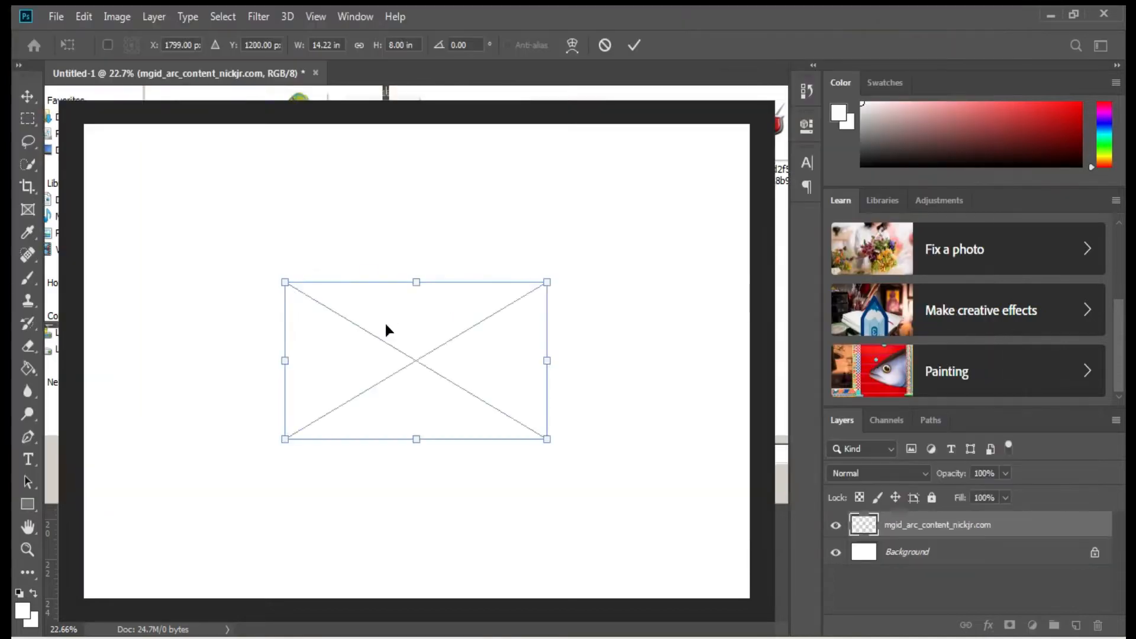
Scale the Blaze truck picture up until it fills the whole canvas.
{"action": "left_click_drag", "start_coordinate": [416, 439], "coordinate": [415, 598]}
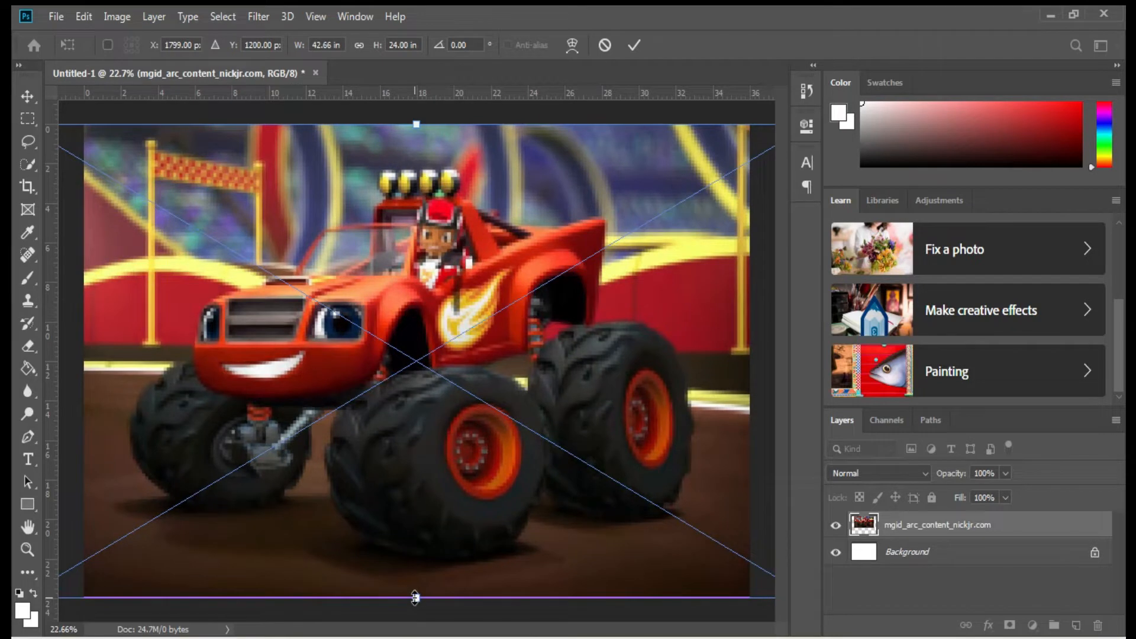
{"action": "key", "text": "Return"}
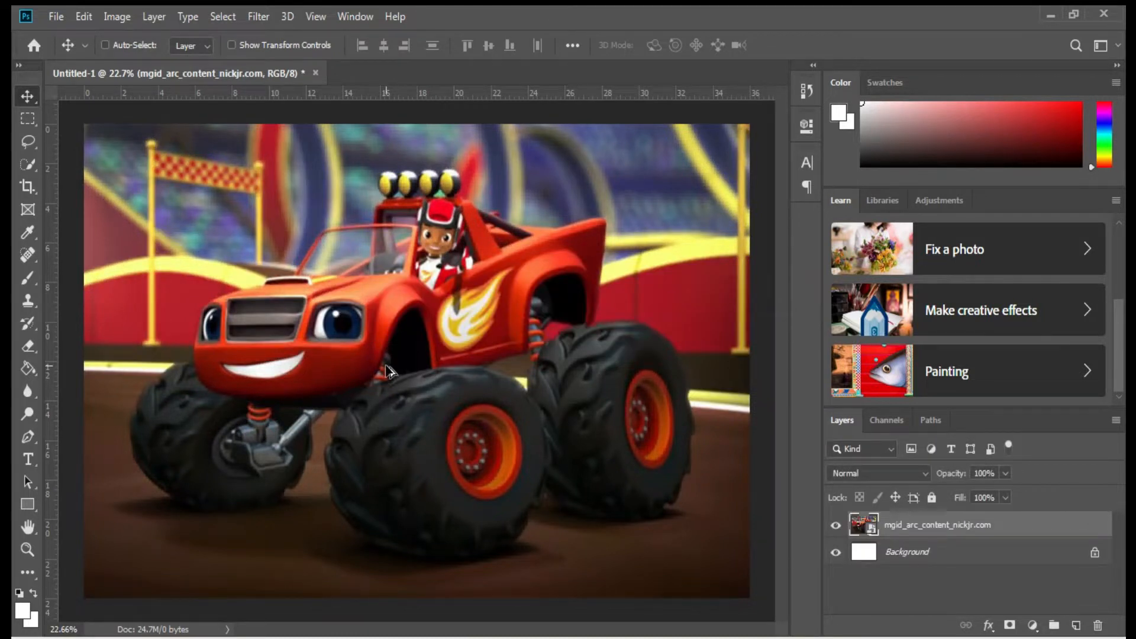
{"action": "scroll", "coordinate": [387, 371], "scroll_direction": "down", "scroll_amount": 2}
{"action": "left_click", "coordinate": [56, 16]}
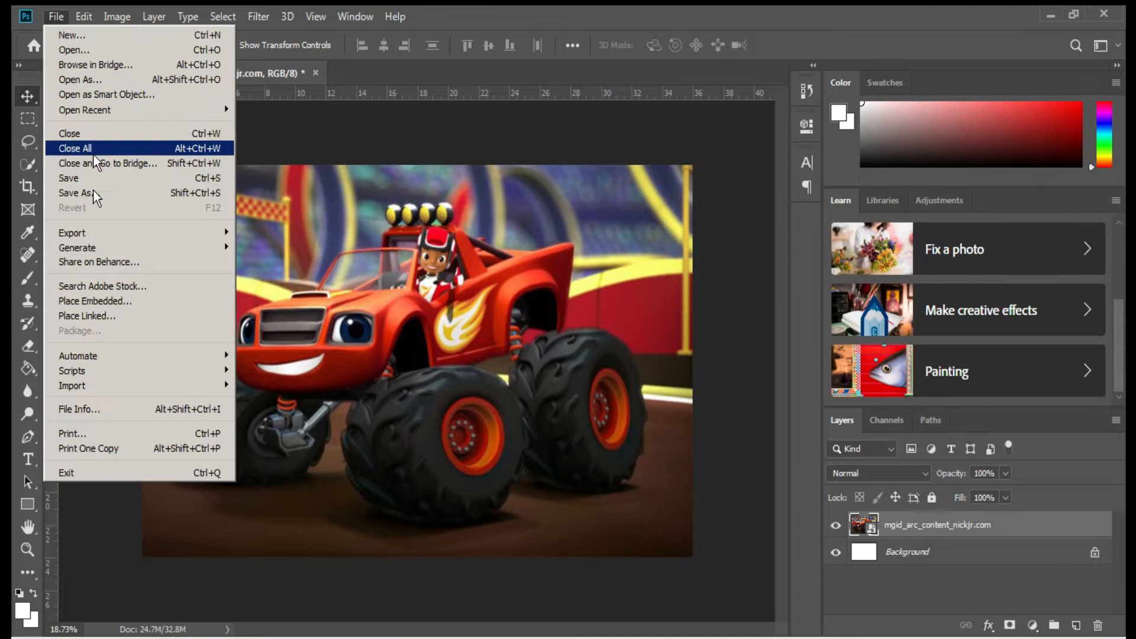
Embed the red shield logo over the truck's front, enlarged to cover the lower left.
{"action": "left_click", "coordinate": [76, 302]}
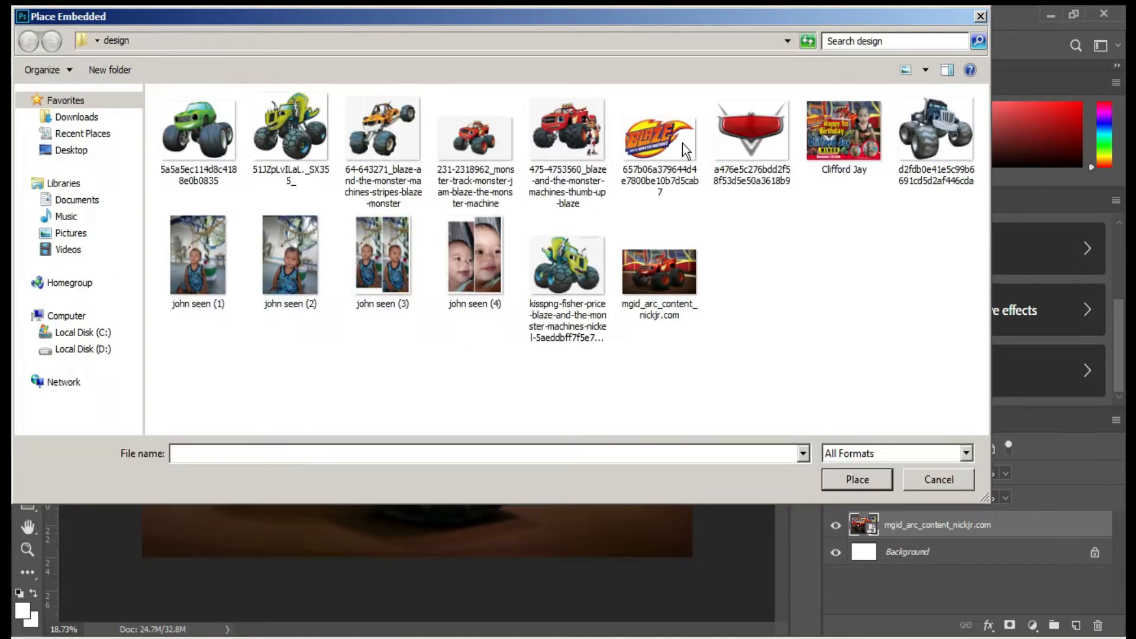
{"action": "double_click", "coordinate": [741, 131]}
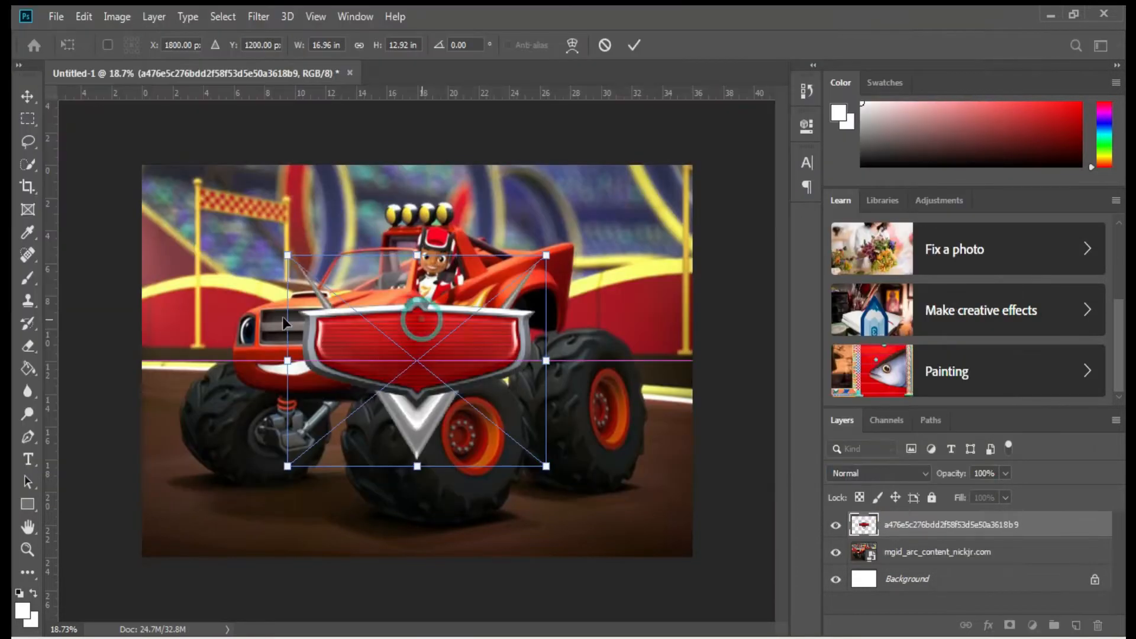
{"action": "left_click_drag", "start_coordinate": [448, 312], "coordinate": [283, 310]}
{"action": "left_click_drag", "start_coordinate": [402, 253], "coordinate": [502, 228]}
{"action": "left_click_drag", "start_coordinate": [431, 330], "coordinate": [429, 368]}
{"action": "key", "text": "Return"}
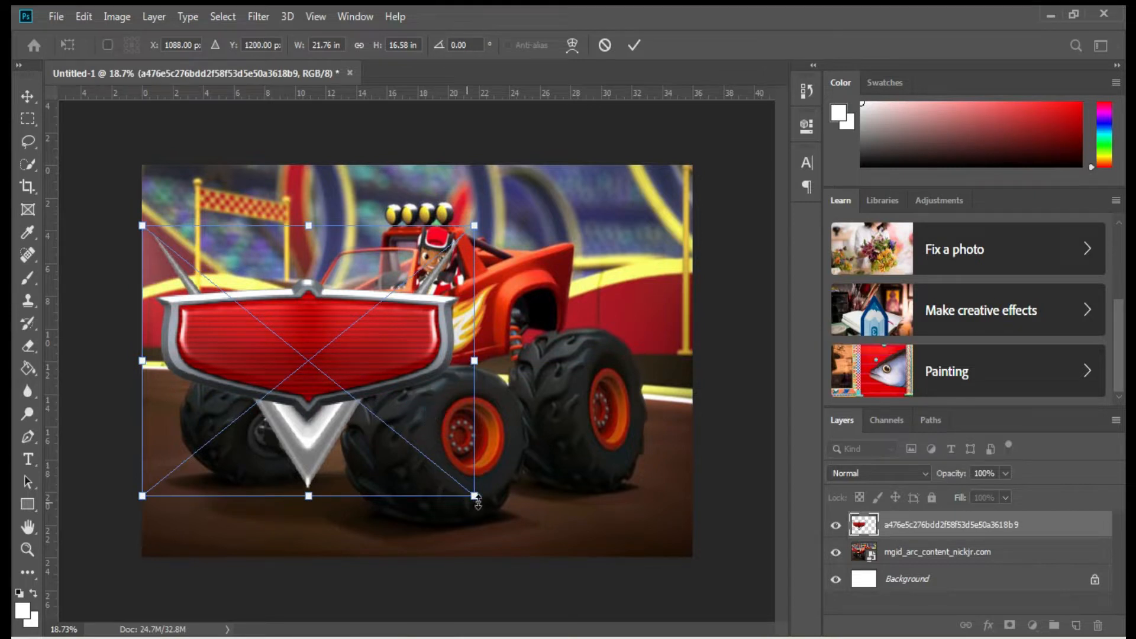
{"action": "left_click_drag", "start_coordinate": [475, 496], "coordinate": [490, 508]}
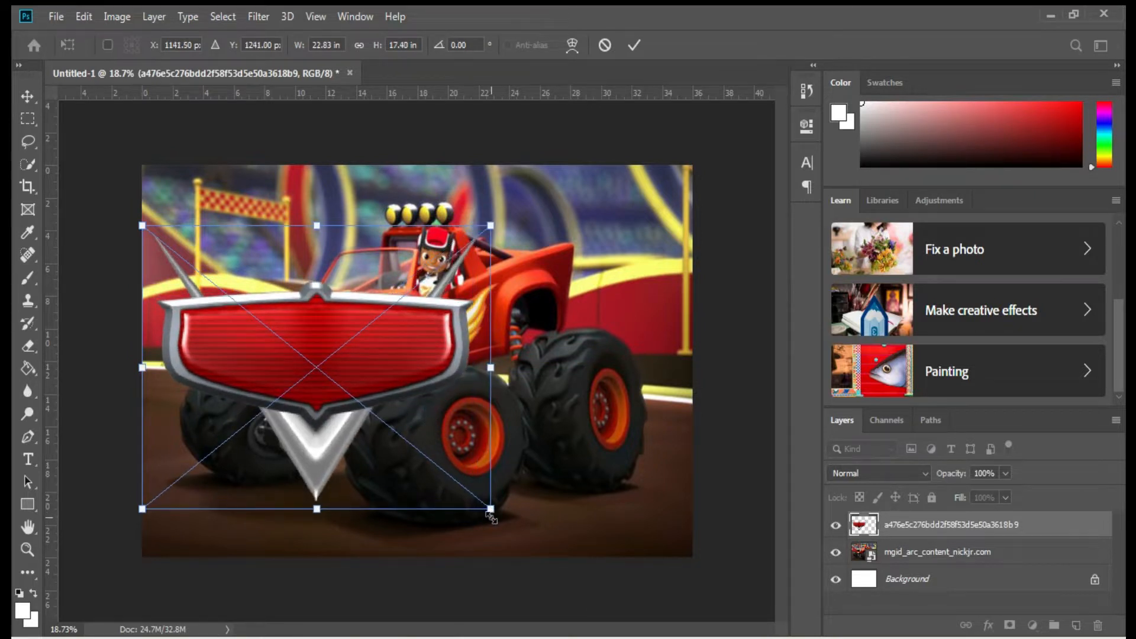
{"action": "key", "text": "Return"}
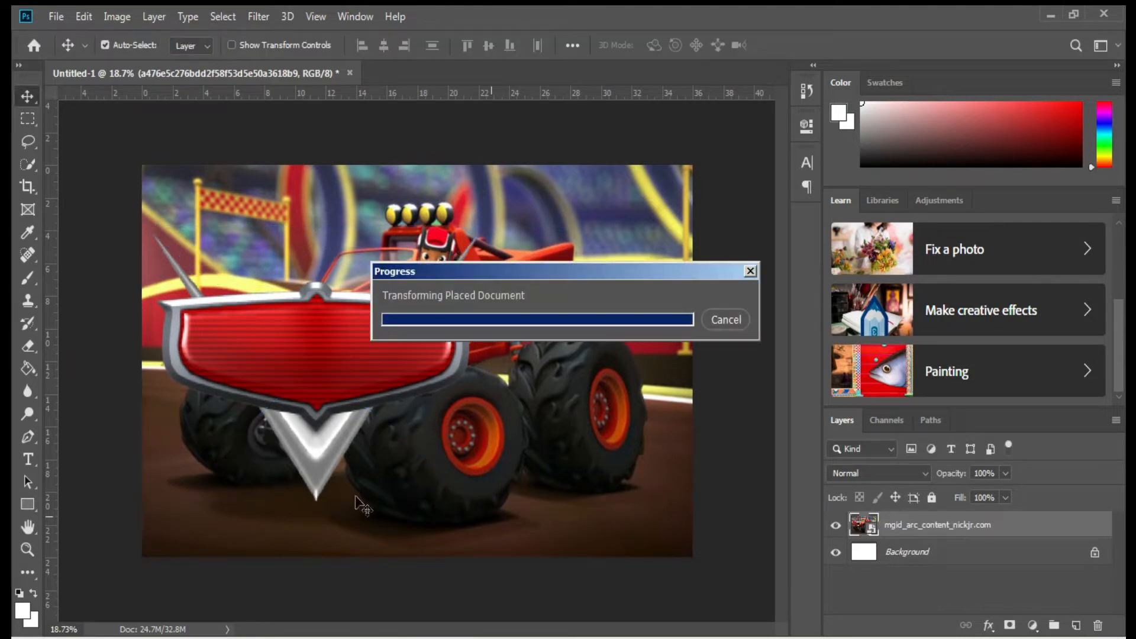
{"action": "left_click", "coordinate": [27, 506]}
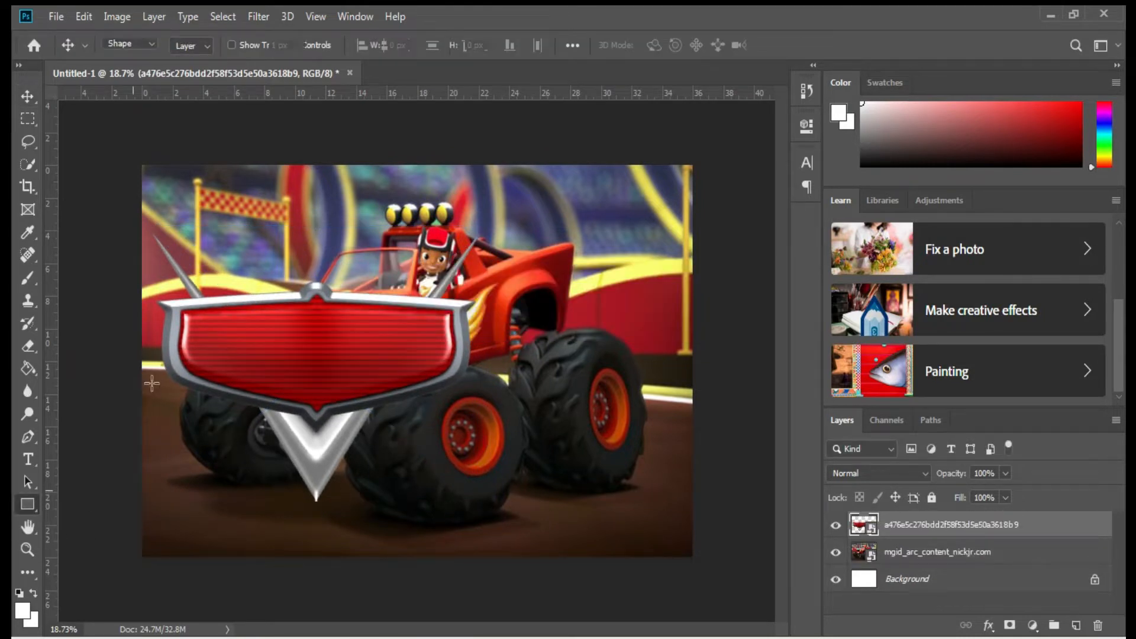
Draw a red-filled bar across the banner's bottom and reduce its height.
{"action": "left_click", "coordinate": [194, 45]}
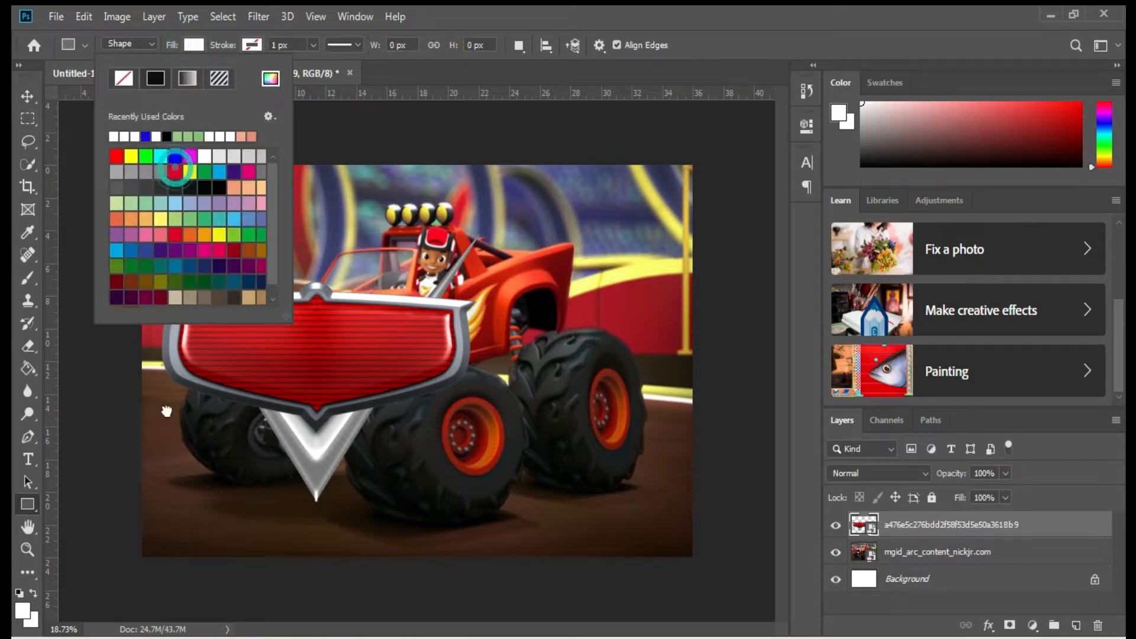
{"action": "left_click", "coordinate": [175, 171]}
{"action": "left_click_drag", "start_coordinate": [142, 491], "coordinate": [692, 556]}
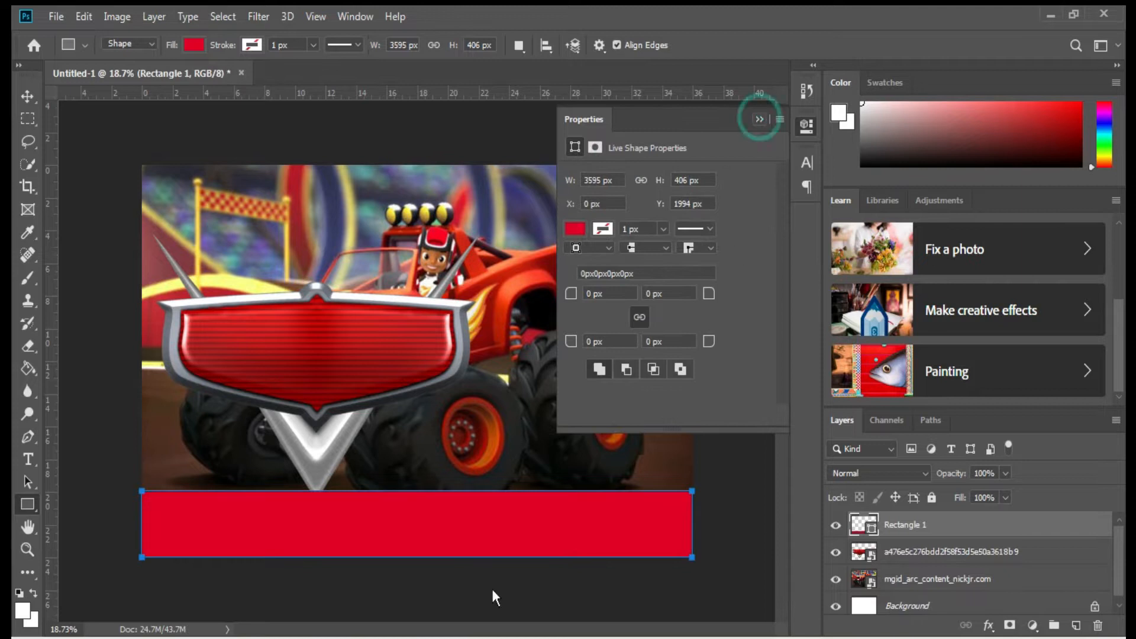
{"action": "left_click", "coordinate": [760, 119]}
{"action": "key", "text": "ctrl+t"}
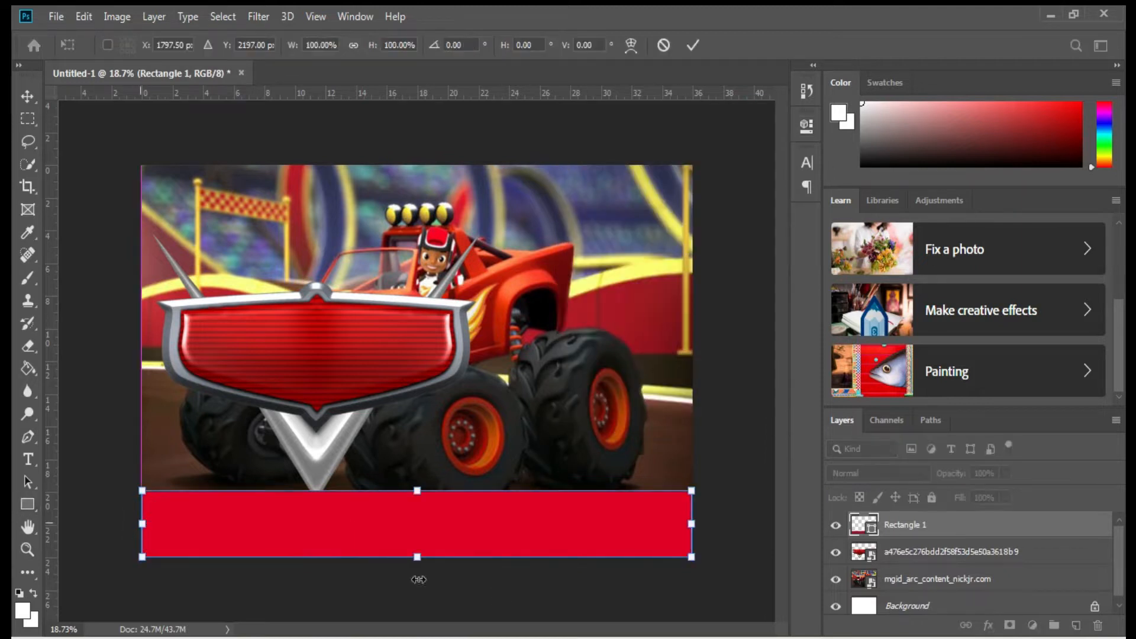
{"action": "left_click_drag", "start_coordinate": [417, 491], "coordinate": [418, 509]}
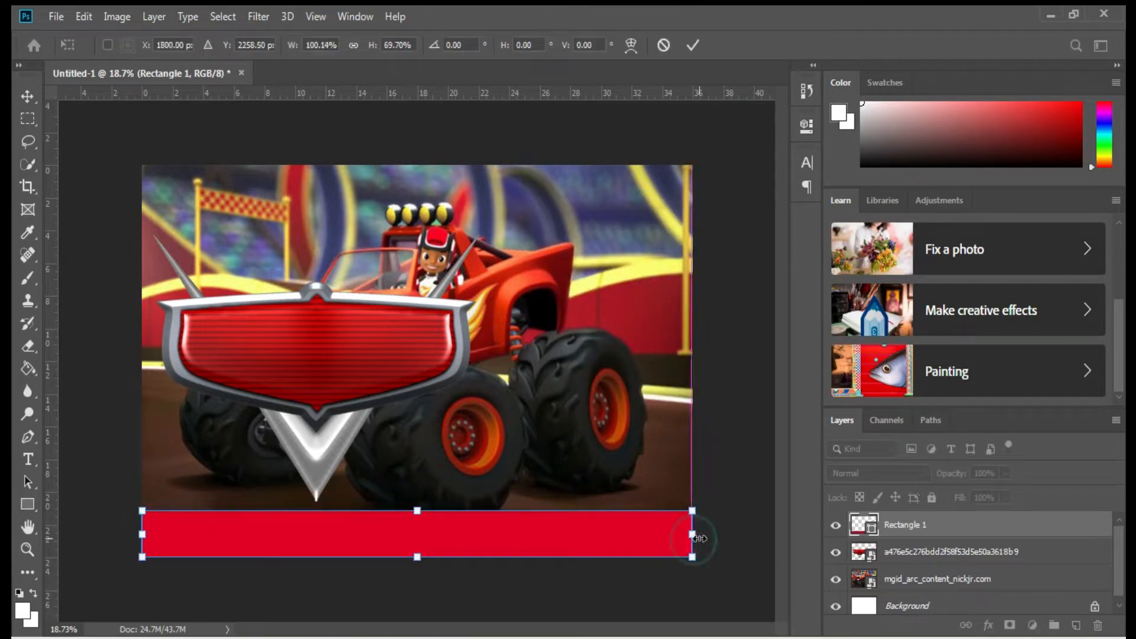
{"action": "key", "text": "Return"}
Recolour the bar to the darker red bd2a32 sampled from the crimson wall.
{"action": "left_click", "coordinate": [859, 527]}
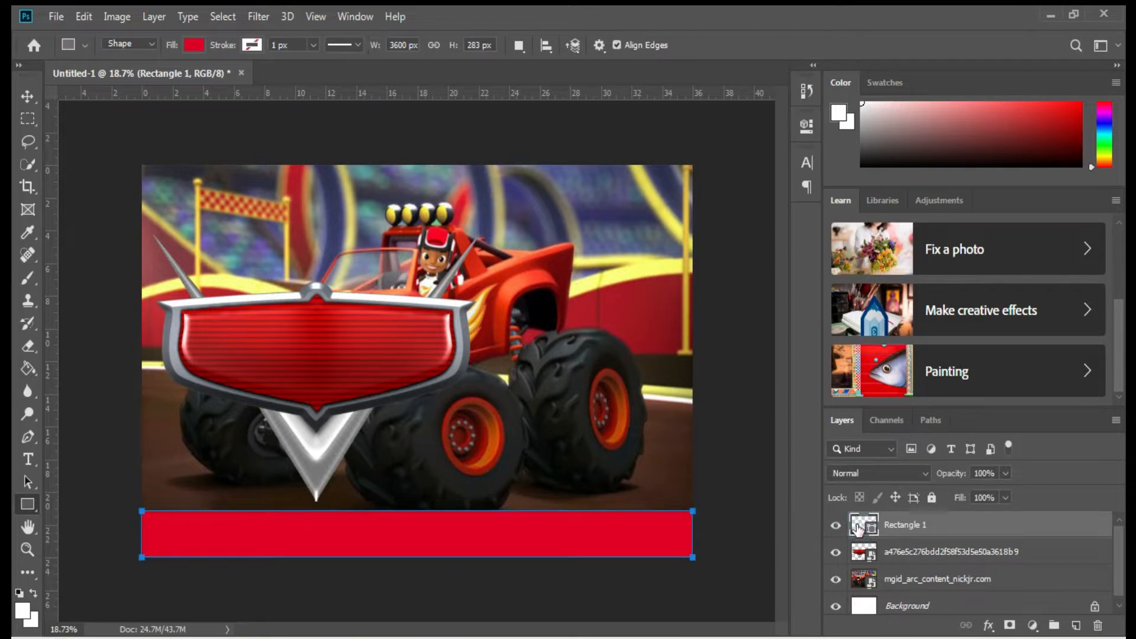
{"action": "double_click", "coordinate": [861, 526]}
{"action": "left_click", "coordinate": [158, 320]}
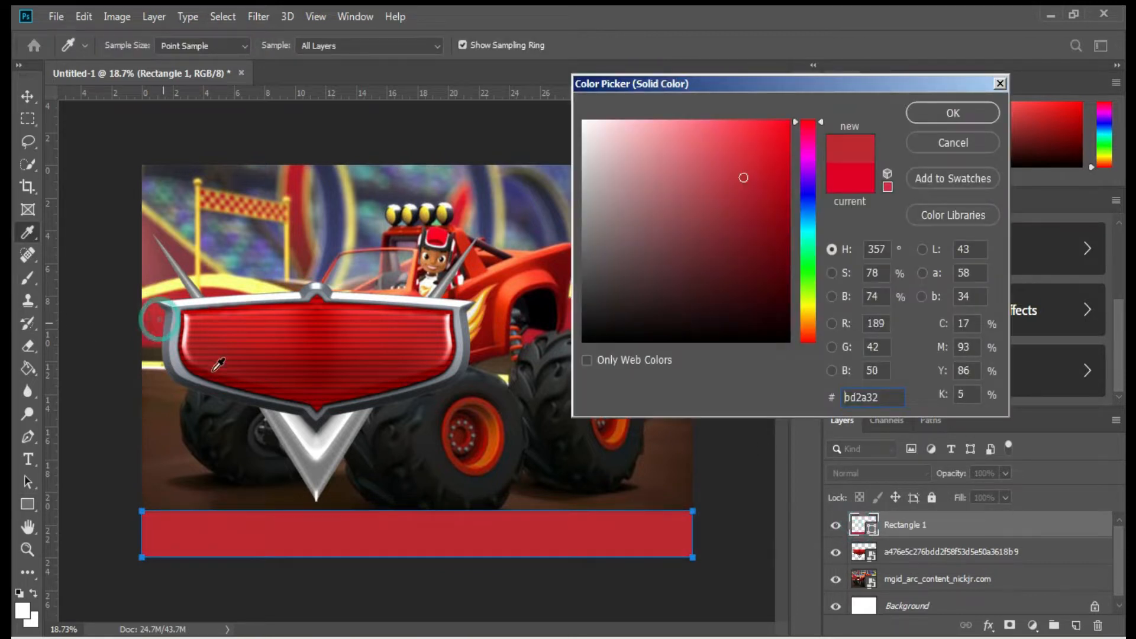
{"action": "left_click", "coordinate": [943, 113]}
{"action": "scroll", "coordinate": [561, 550], "scroll_direction": "up", "scroll_amount": 3}
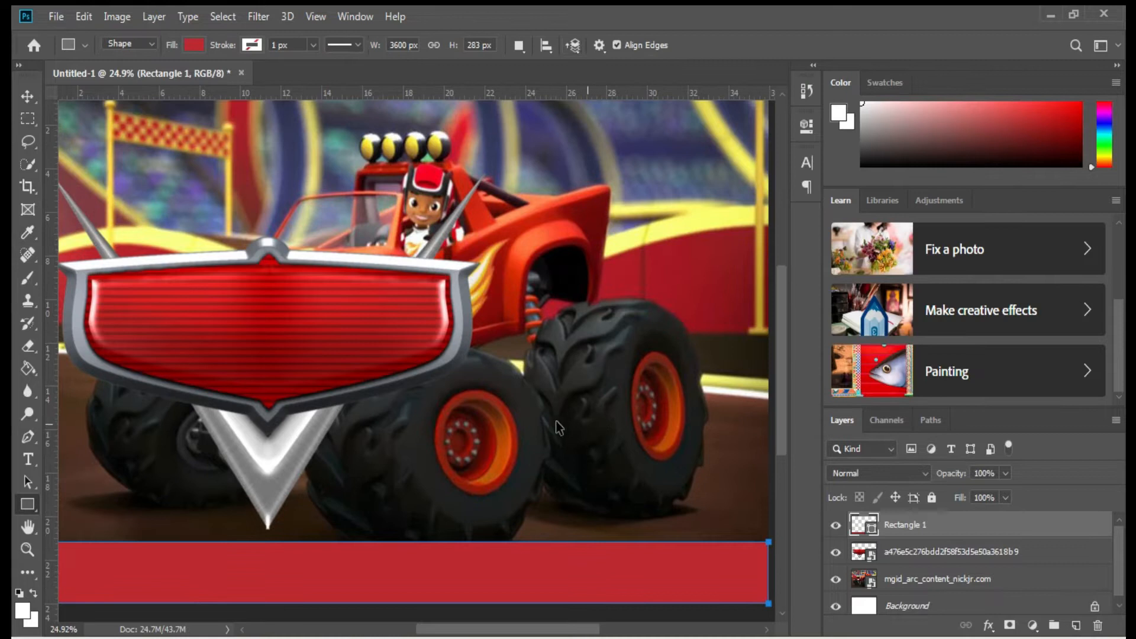
{"action": "key", "text": "ctrl+t"}
{"action": "left_click", "coordinate": [627, 45]}
Warp the red bar's top edge into a wave.
{"action": "left_click_drag", "start_coordinate": [524, 542], "coordinate": [524, 513]}
{"action": "left_click_drag", "start_coordinate": [280, 543], "coordinate": [291, 591]}
{"action": "left_click_drag", "start_coordinate": [524, 480], "coordinate": [524, 465]}
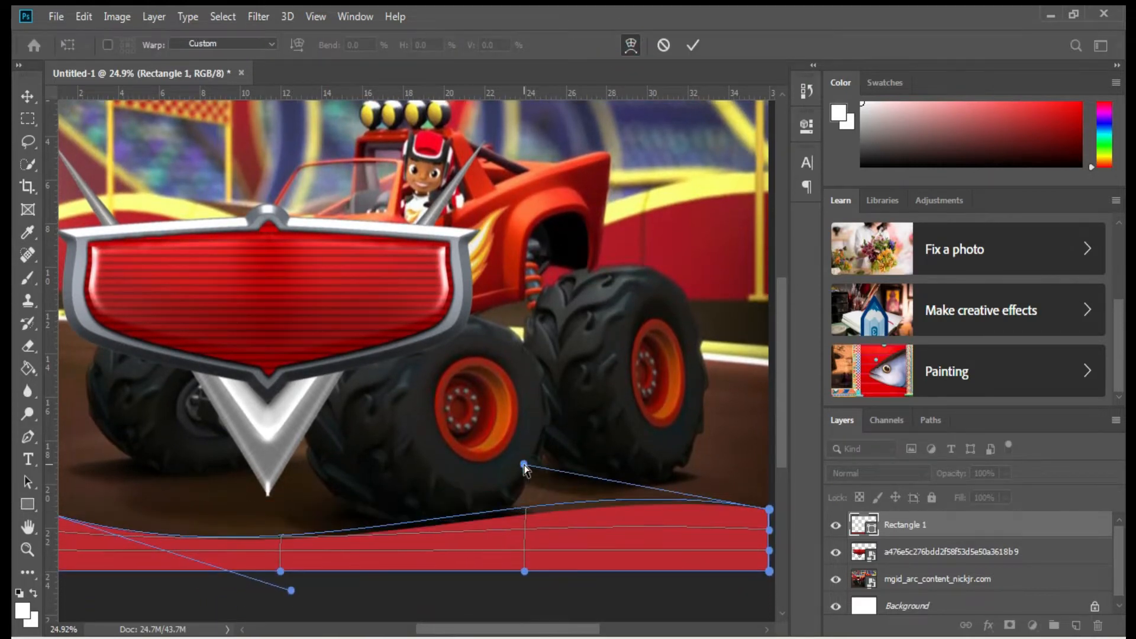
{"action": "key", "text": "Return"}
Duplicate the bar, keep the original above the copy, and fill the copy white.
{"action": "right_click", "coordinate": [887, 525]}
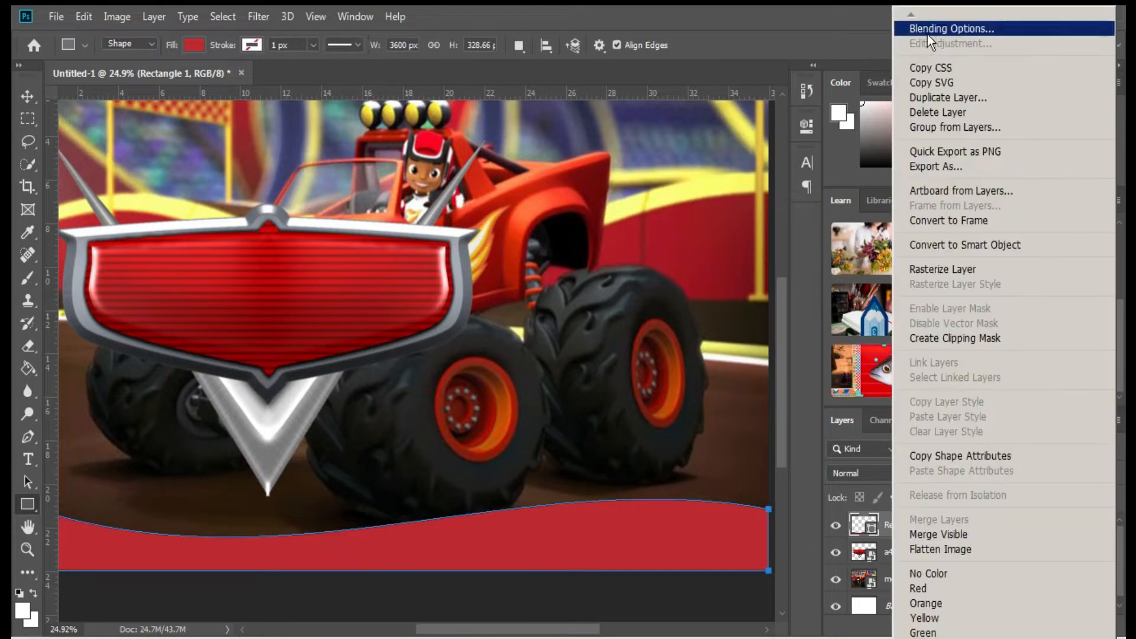
{"action": "left_click", "coordinate": [946, 97]}
{"action": "key", "text": "Return"}
{"action": "left_click_drag", "start_coordinate": [862, 550], "coordinate": [859, 516]}
{"action": "double_click", "coordinate": [863, 555]}
{"action": "left_click_drag", "start_coordinate": [639, 207], "coordinate": [584, 77]}
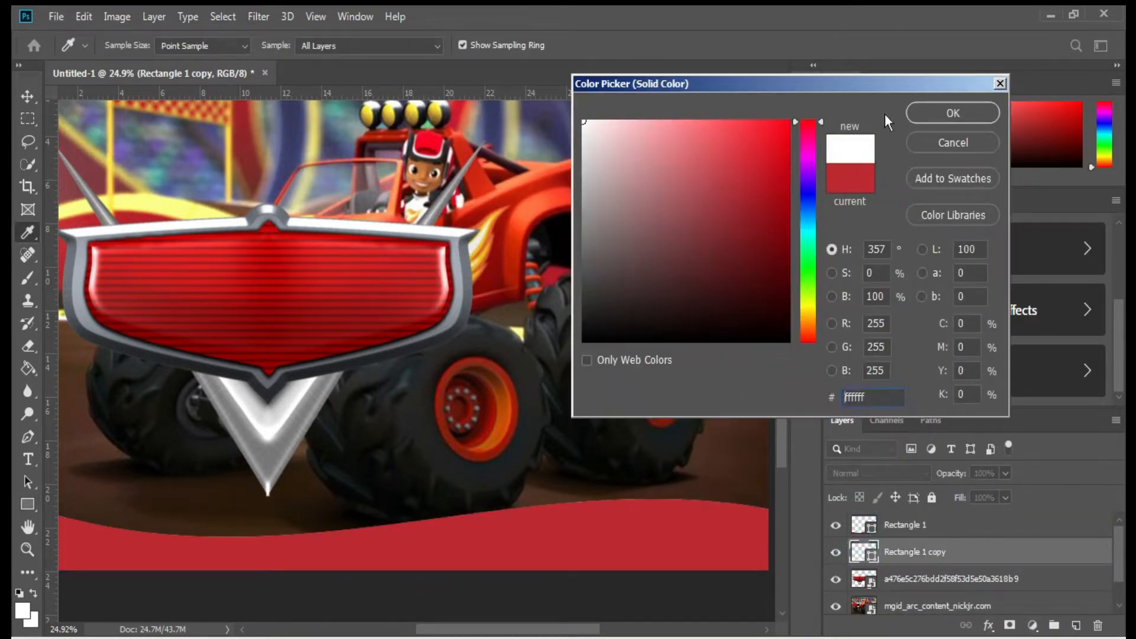
{"action": "left_click", "coordinate": [959, 115]}
Raise, tilt and resize the white copy into a stripe edging the red wave.
{"action": "key", "text": "v"}
{"action": "key", "text": "shift+Up"}
{"action": "key", "text": "shift+Up"}
{"action": "key", "text": "shift+Up"}
{"action": "key", "text": "shift+Up"}
{"action": "key", "text": "shift+Up"}
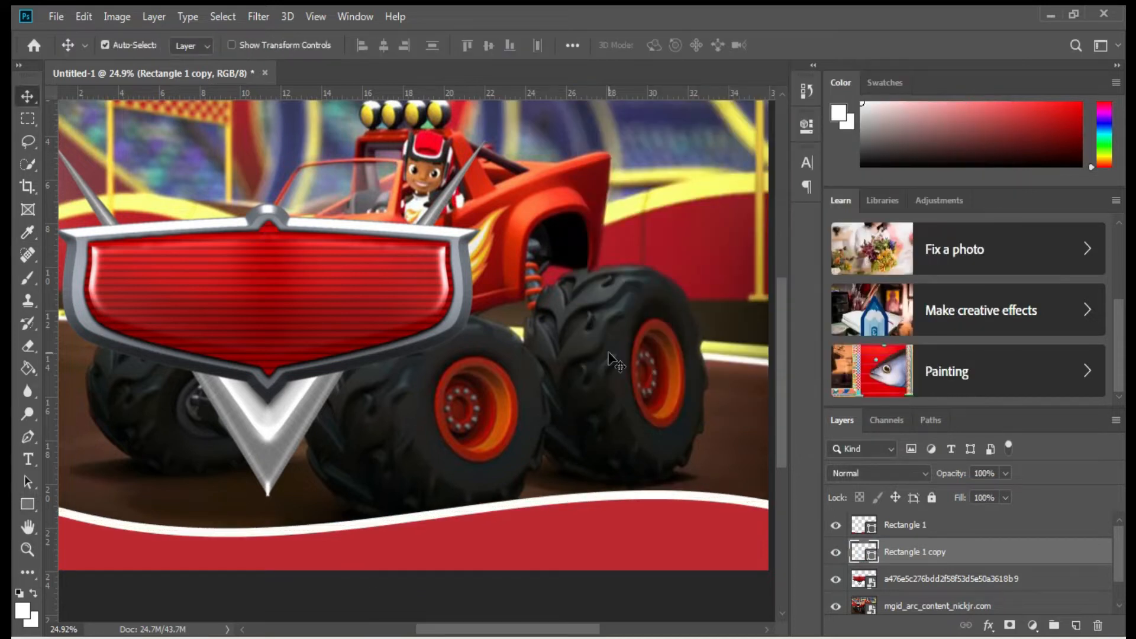
{"action": "scroll", "coordinate": [436, 506], "scroll_direction": "down", "scroll_amount": 1}
{"action": "key", "text": "ctrl+t"}
{"action": "left_click_drag", "start_coordinate": [716, 491], "coordinate": [715, 489]}
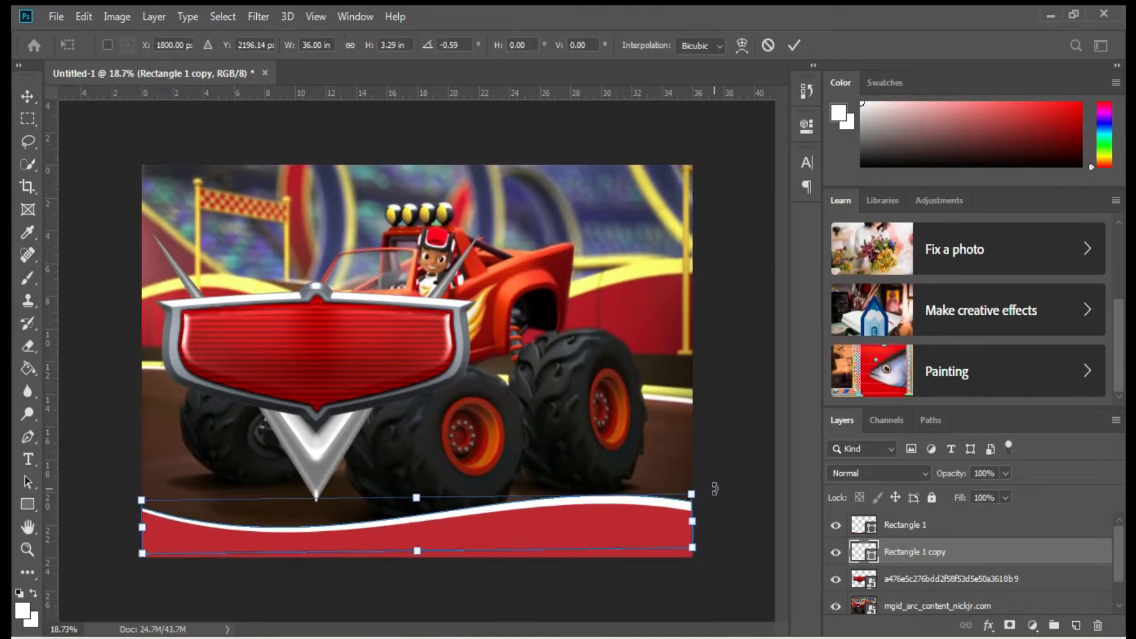
{"action": "left_click_drag", "start_coordinate": [416, 499], "coordinate": [417, 492]}
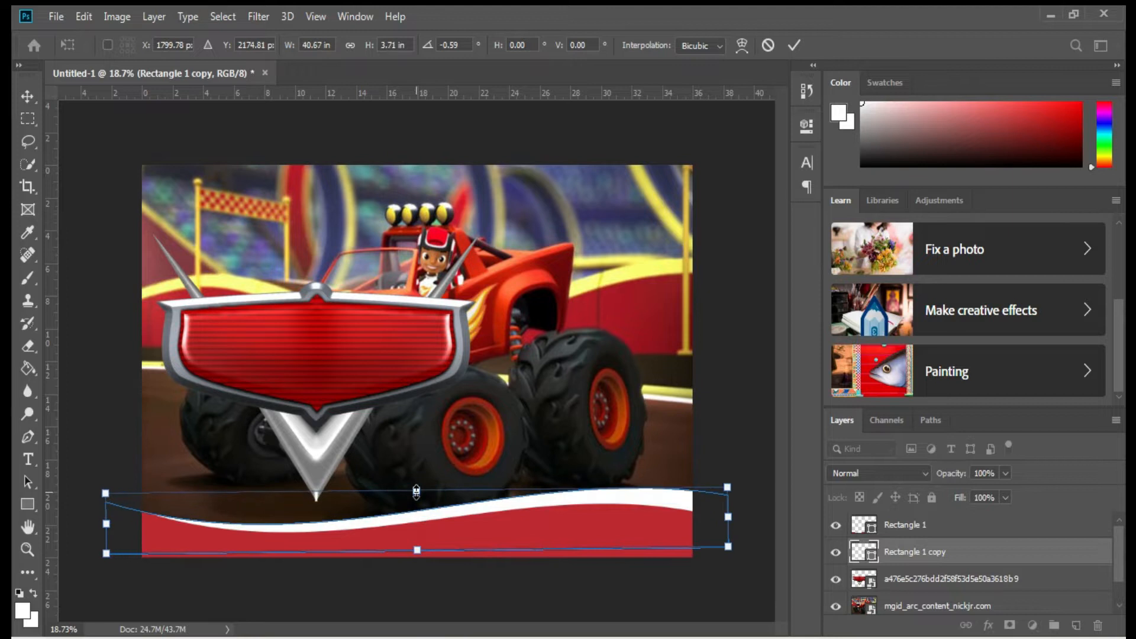
{"action": "key", "text": "Return"}
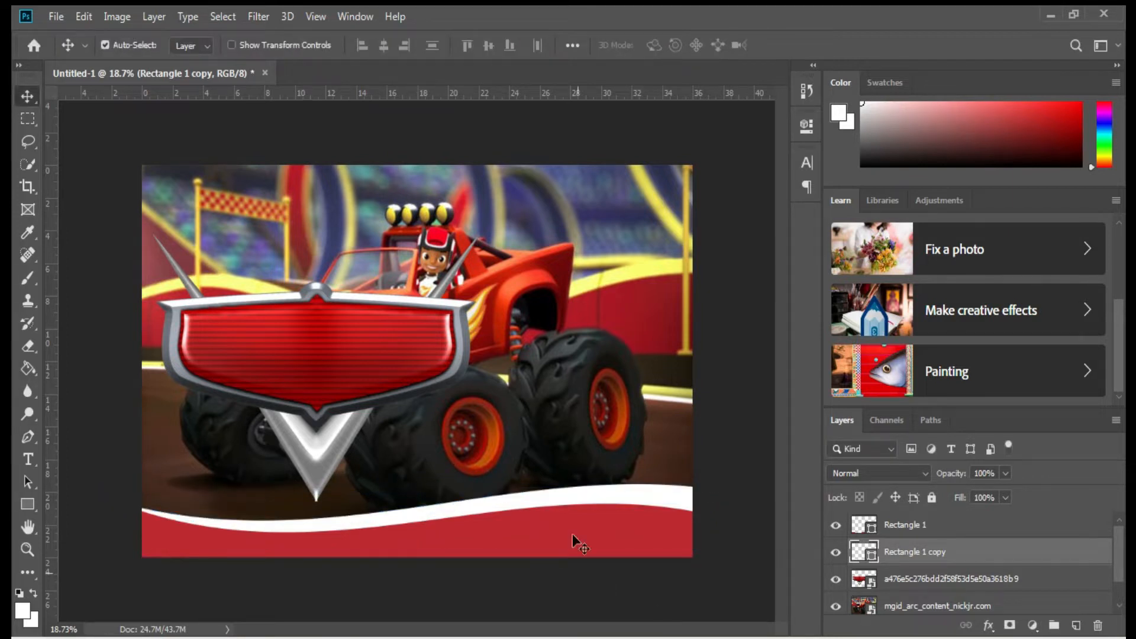
{"action": "key", "text": "ctrl+t"}
{"action": "left_click_drag", "start_coordinate": [729, 517], "coordinate": [704, 517]}
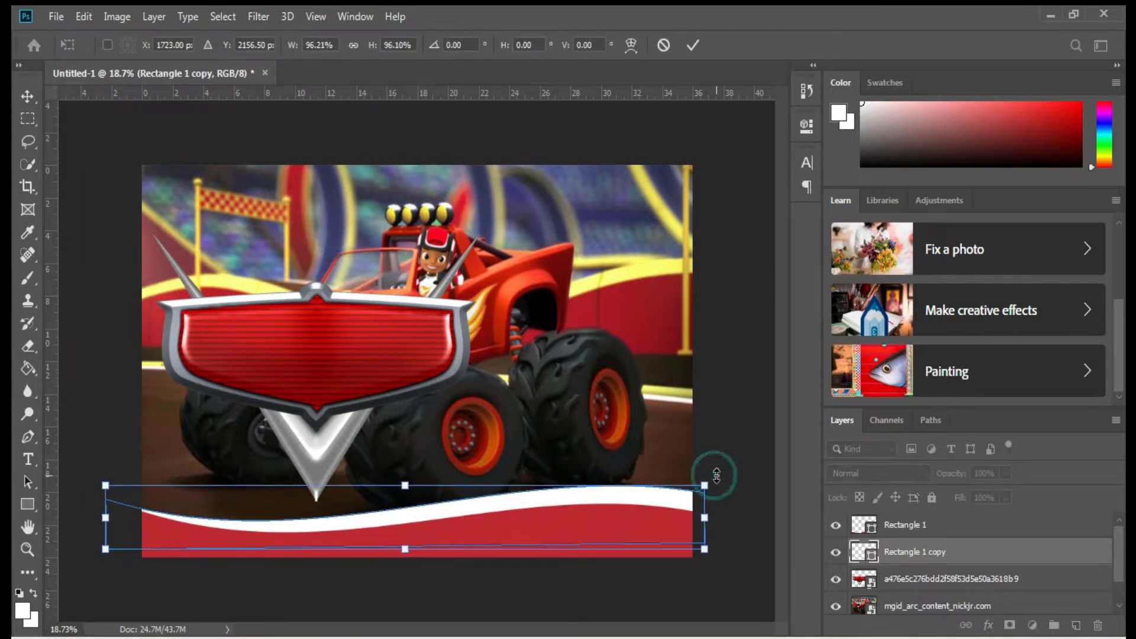
{"action": "key", "text": "Down"}
{"action": "key", "text": "Down"}
{"action": "key", "text": "Down"}
{"action": "key", "text": "Down"}
{"action": "key", "text": "Down"}
{"action": "key", "text": "Down"}
{"action": "key", "text": "Down"}
{"action": "key", "text": "Down"}
{"action": "key", "text": "Down"}
{"action": "key", "text": "Down"}
{"action": "key", "text": "Down"}
{"action": "key", "text": "Down"}
{"action": "key", "text": "Down"}
{"action": "key", "text": "Down"}
{"action": "key", "text": "Down"}
{"action": "key", "text": "Down"}
{"action": "key", "text": "Down"}
{"action": "key", "text": "Down"}
{"action": "key", "text": "Down"}
{"action": "key", "text": "Down"}
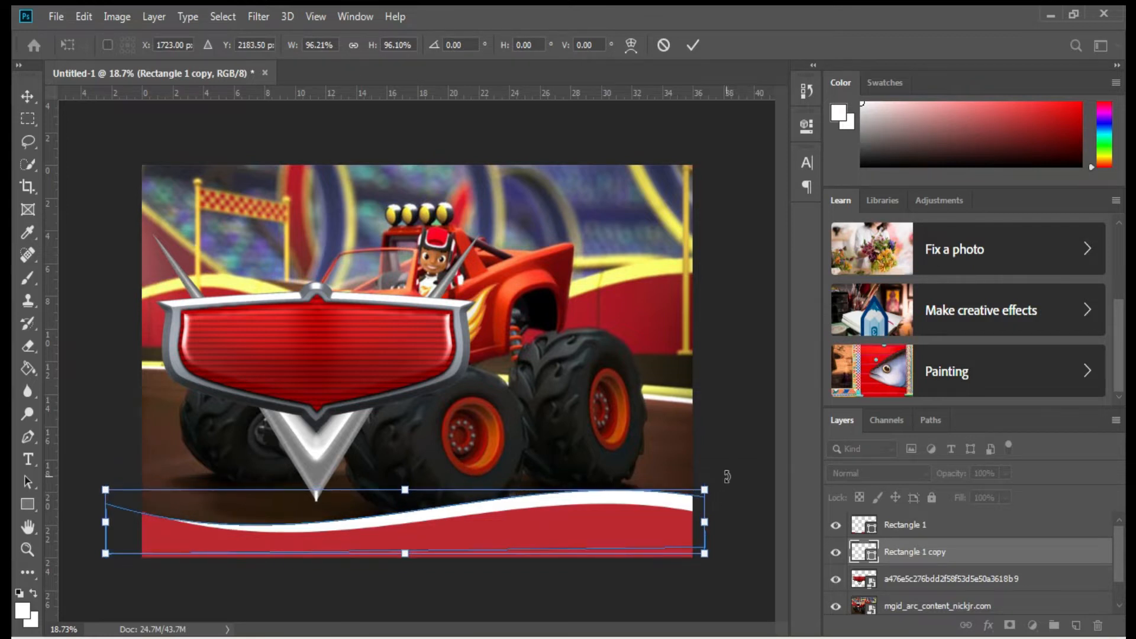
{"action": "key", "text": "Return"}
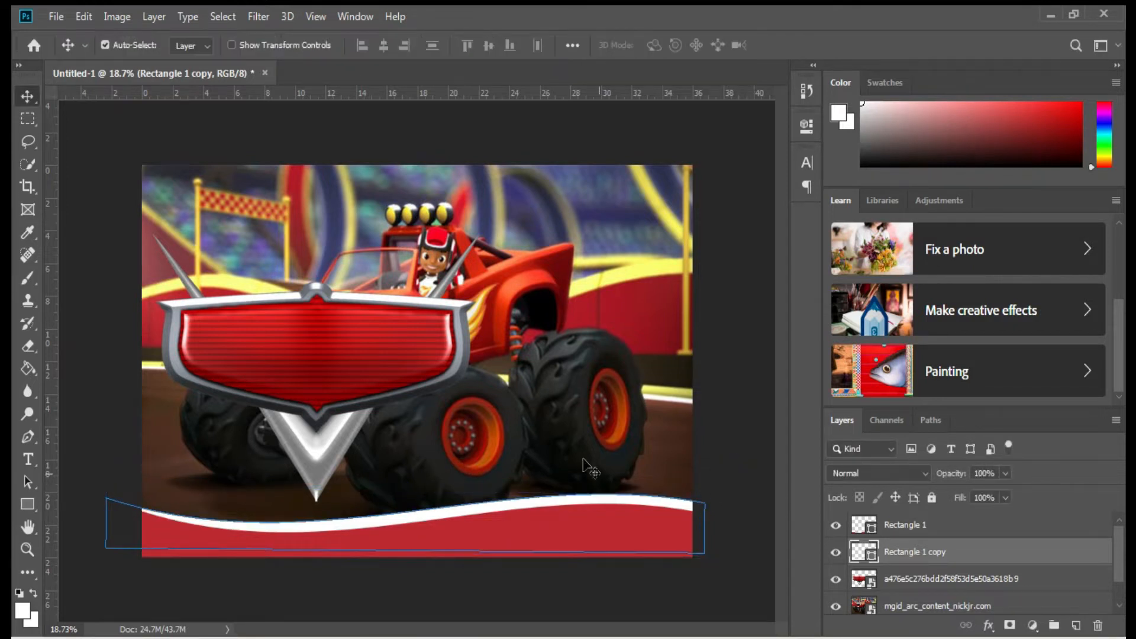
{"action": "left_click", "coordinate": [301, 356]}
Embed the BLAZE and the Monster Machines logo at the badge's upper left, slightly enlarged.
{"action": "key", "text": "ctrl+plus"}
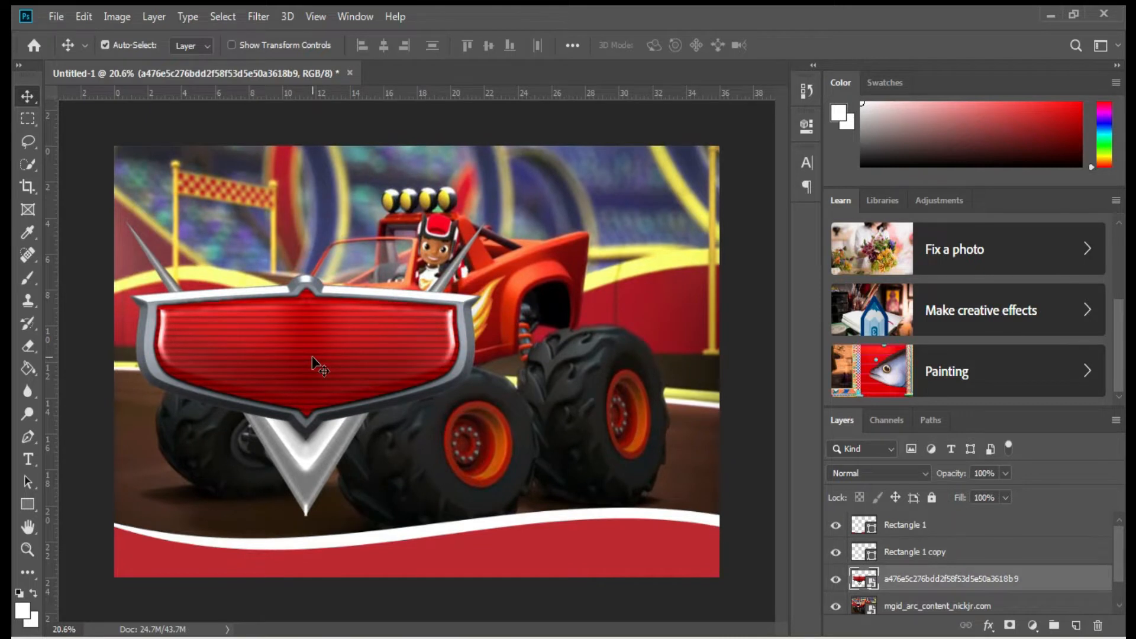
{"action": "left_click", "coordinate": [58, 17]}
{"action": "right_click", "coordinate": [303, 321]}
{"action": "left_click", "coordinate": [60, 18]}
{"action": "left_click", "coordinate": [97, 299]}
{"action": "double_click", "coordinate": [637, 143]}
{"action": "left_click_drag", "start_coordinate": [427, 364], "coordinate": [219, 309]}
{"action": "left_click_drag", "start_coordinate": [304, 256], "coordinate": [336, 243]}
{"action": "key", "text": "Return"}
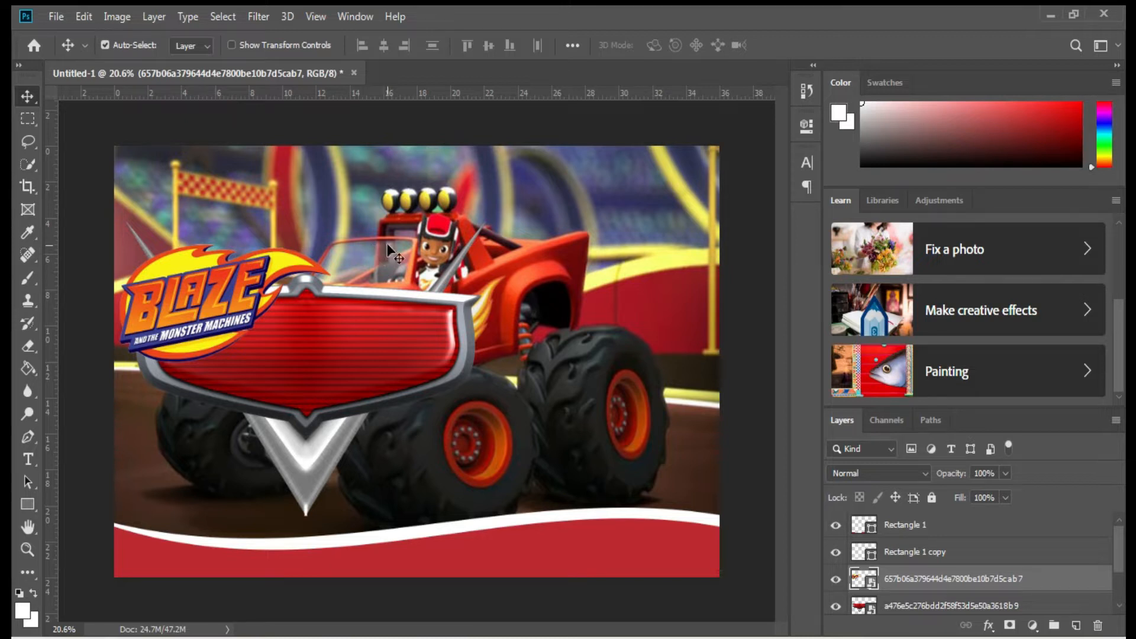
{"action": "key", "text": "t"}
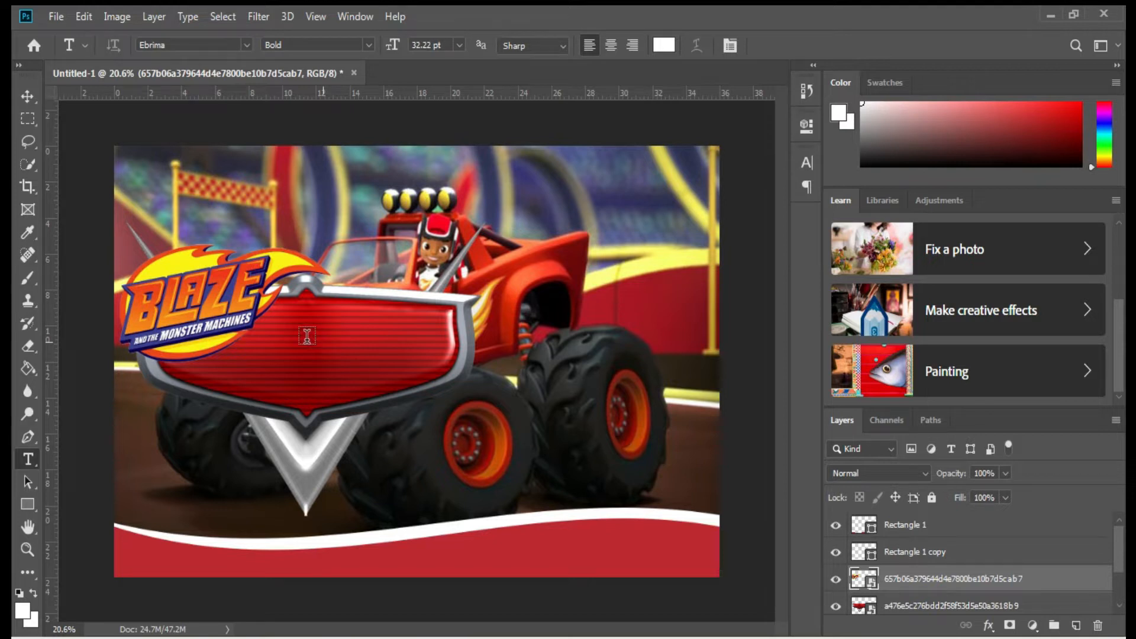
Start a text layer on the badge at 65 pt in yellow sampled from the flame.
{"action": "left_click", "coordinate": [323, 341]}
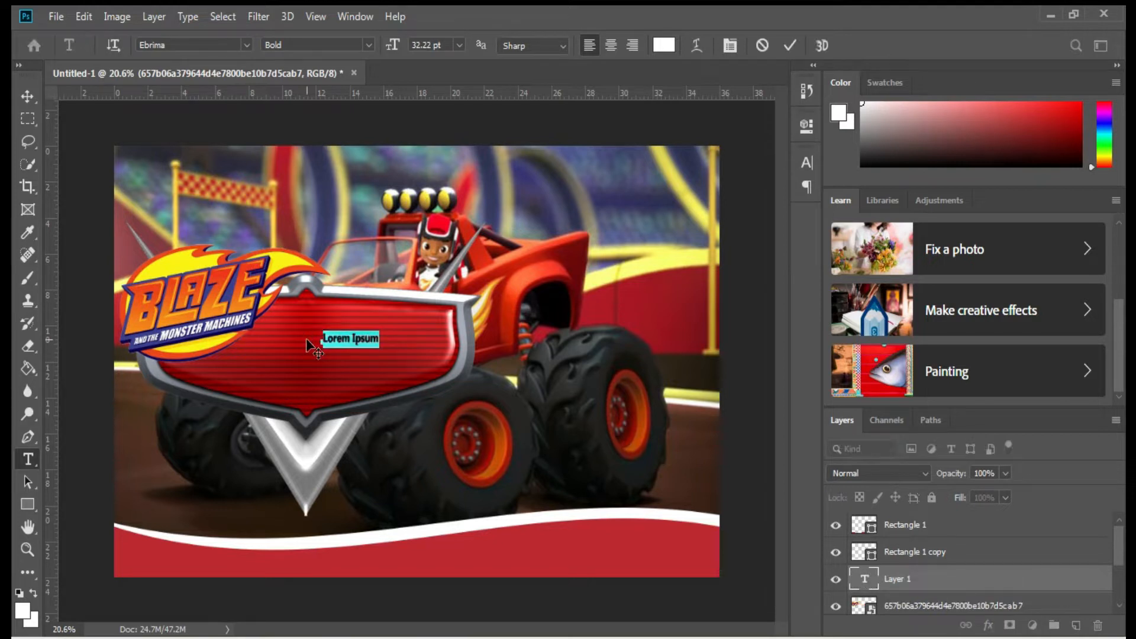
{"action": "left_click", "coordinate": [436, 44]}
{"action": "type", "text": "46"}
{"action": "key", "text": "Return"}
{"action": "type", "text": "65"}
{"action": "key", "text": "Return"}
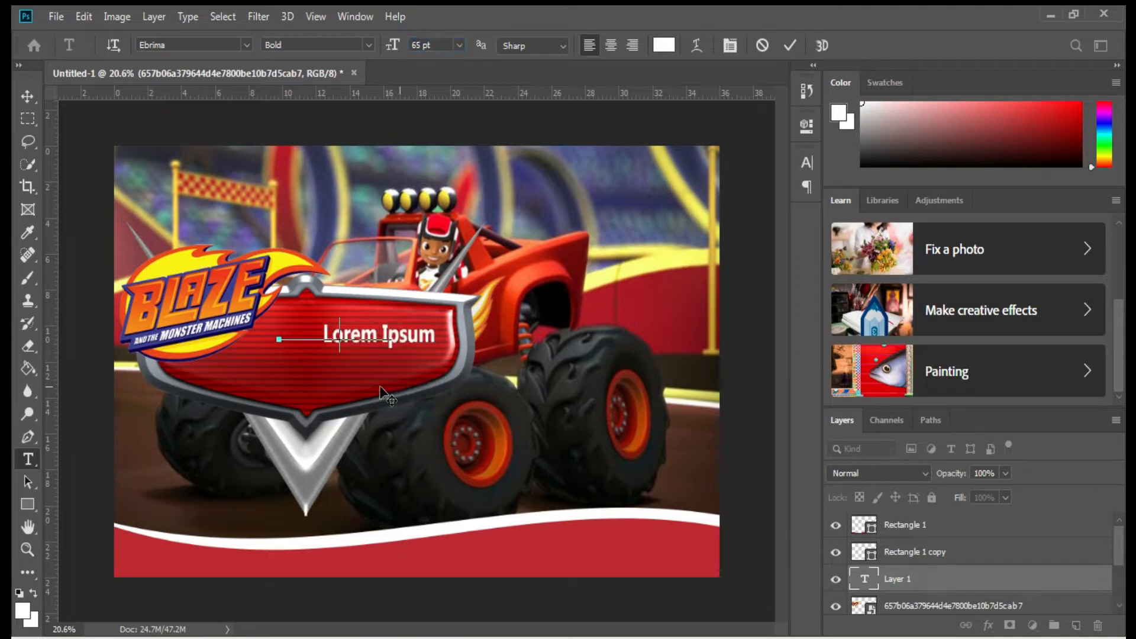
{"action": "left_click", "coordinate": [664, 45]}
{"action": "left_click", "coordinate": [291, 262]}
{"action": "left_click", "coordinate": [950, 112]}
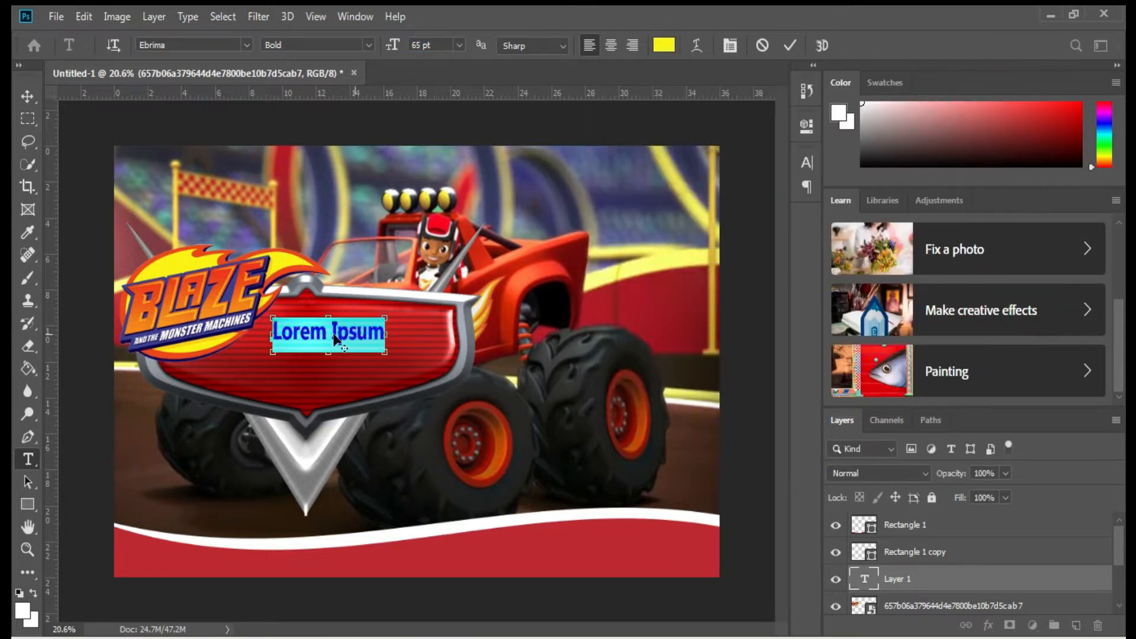
{"action": "scroll", "coordinate": [336, 327], "scroll_direction": "up", "scroll_amount": 3}
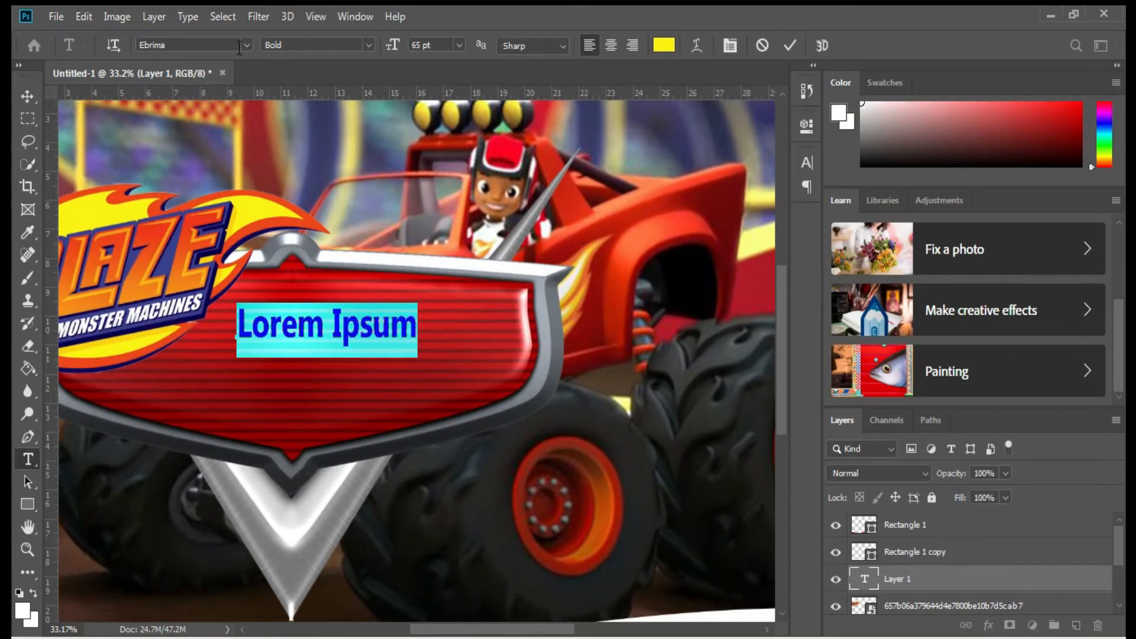
Type 'Happy' in the All The Roll - Personal Use font.
{"action": "left_click", "coordinate": [244, 43]}
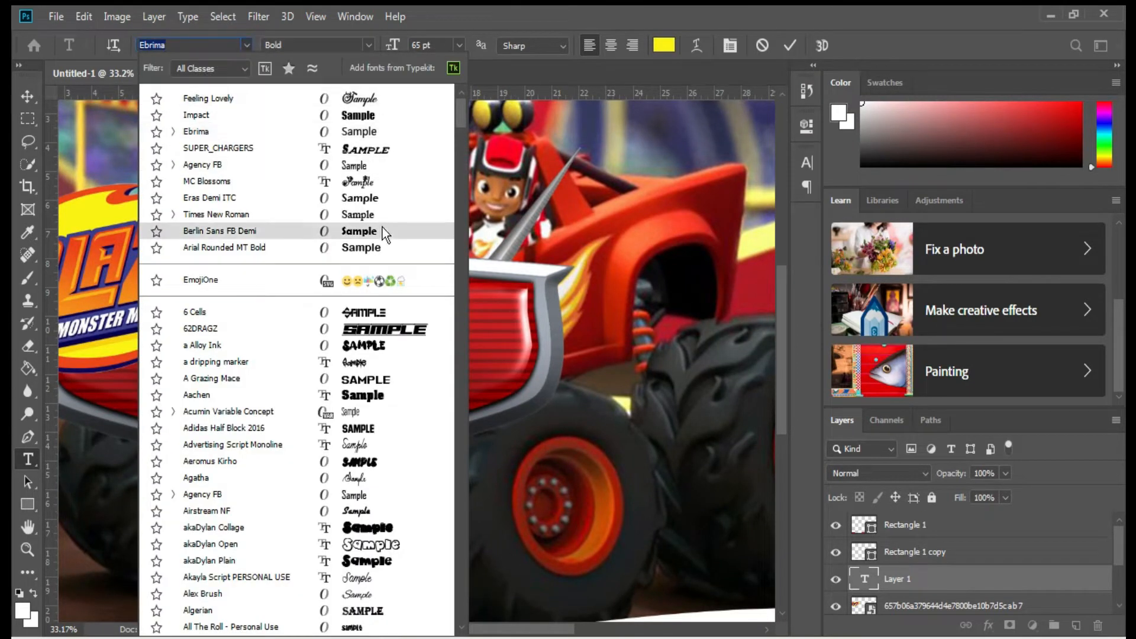
{"action": "scroll", "coordinate": [383, 364], "scroll_direction": "down", "scroll_amount": 1}
{"action": "scroll", "coordinate": [391, 402], "scroll_direction": "down", "scroll_amount": 2}
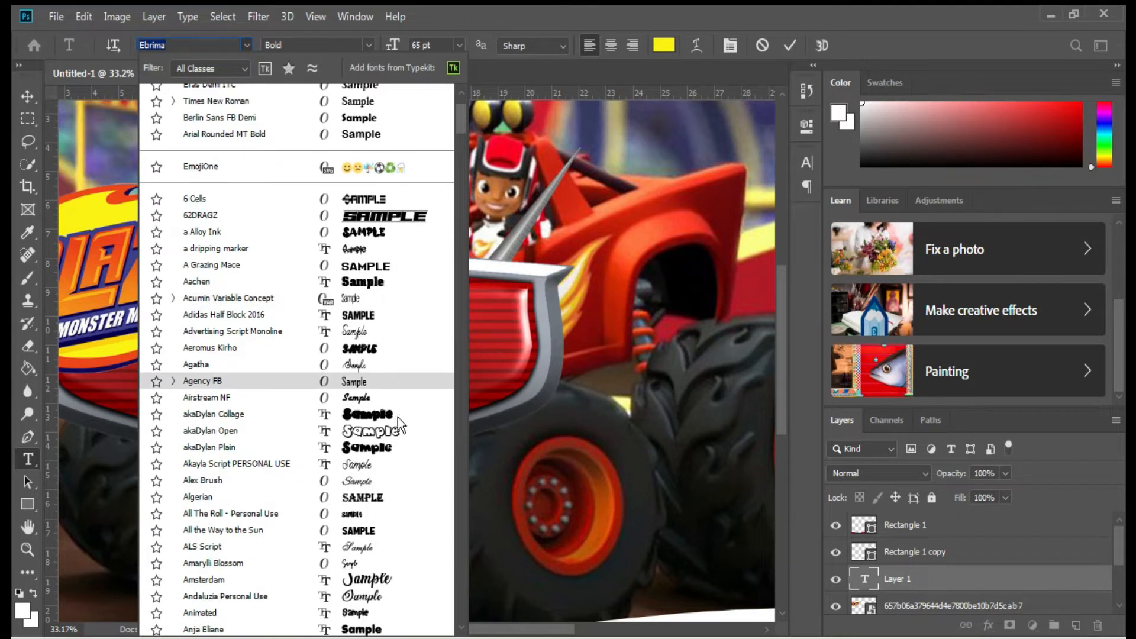
{"action": "left_click", "coordinate": [361, 513]}
{"action": "type", "text": "Happy"}
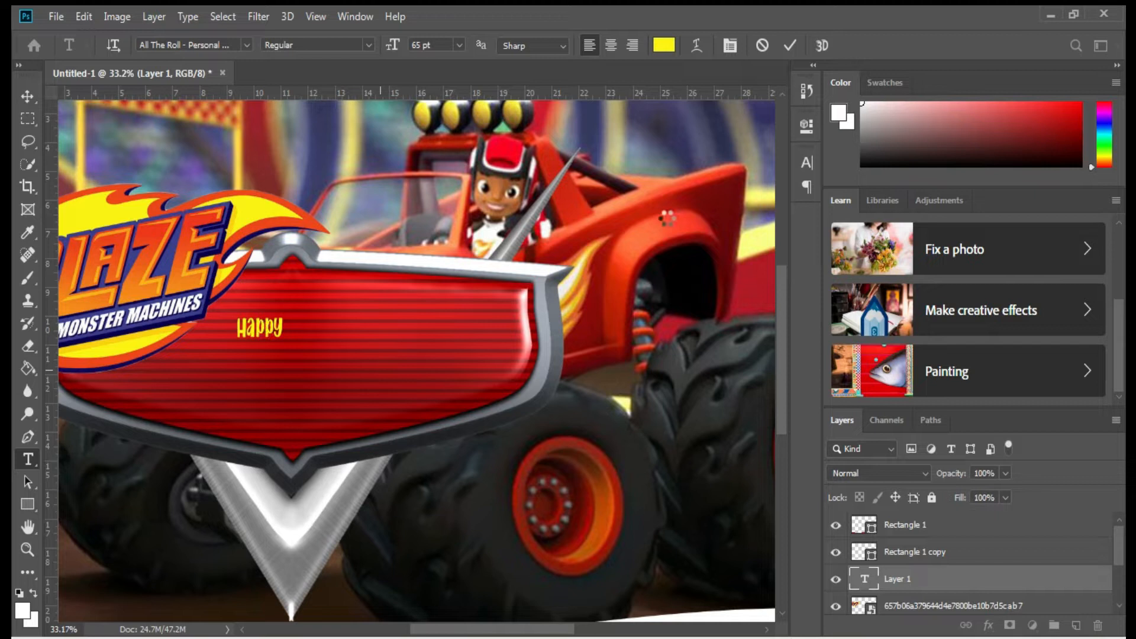
{"action": "key", "text": "ctrl+Return"}
Enlarge Happy across the badge's upper half and tilt it slightly.
{"action": "key", "text": "ctrl+t"}
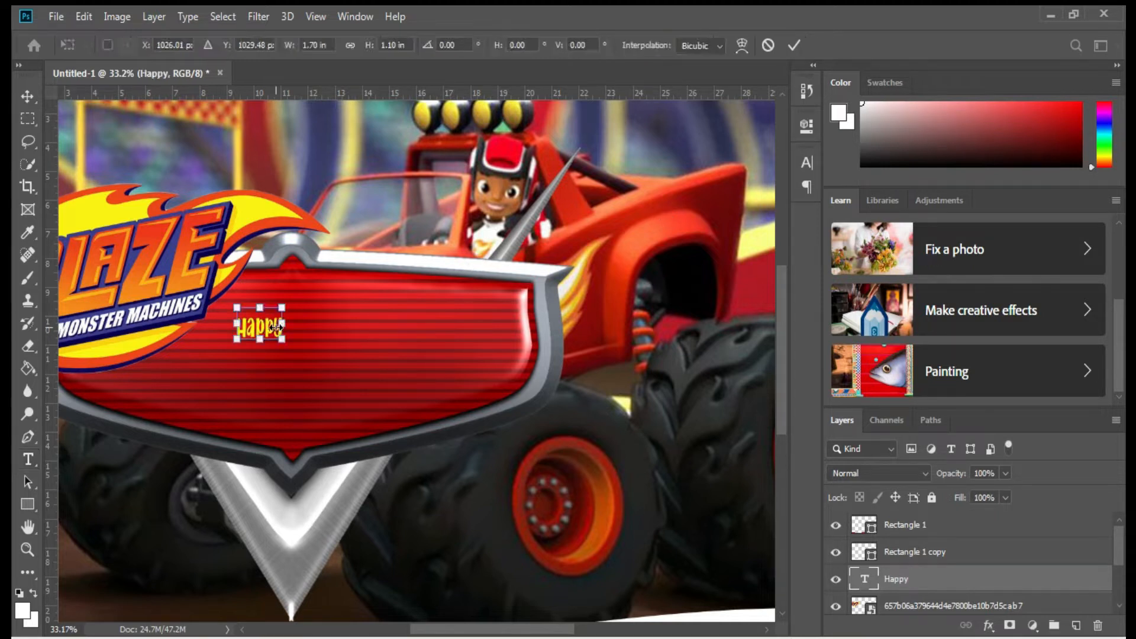
{"action": "left_click_drag", "start_coordinate": [281, 306], "coordinate": [365, 321]}
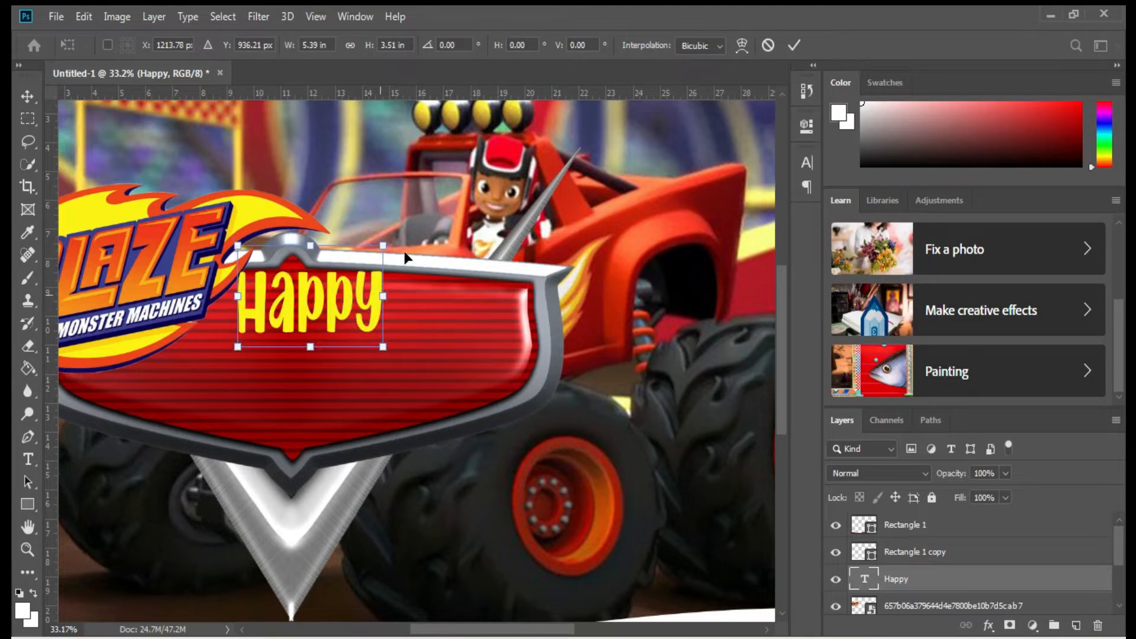
{"action": "mouse_move", "coordinate": [400, 248]}
{"action": "left_mouse_down"}
{"action": "mouse_move", "coordinate": [409, 224]}
{"action": "mouse_move", "coordinate": [406, 256]}
{"action": "left_mouse_up"}
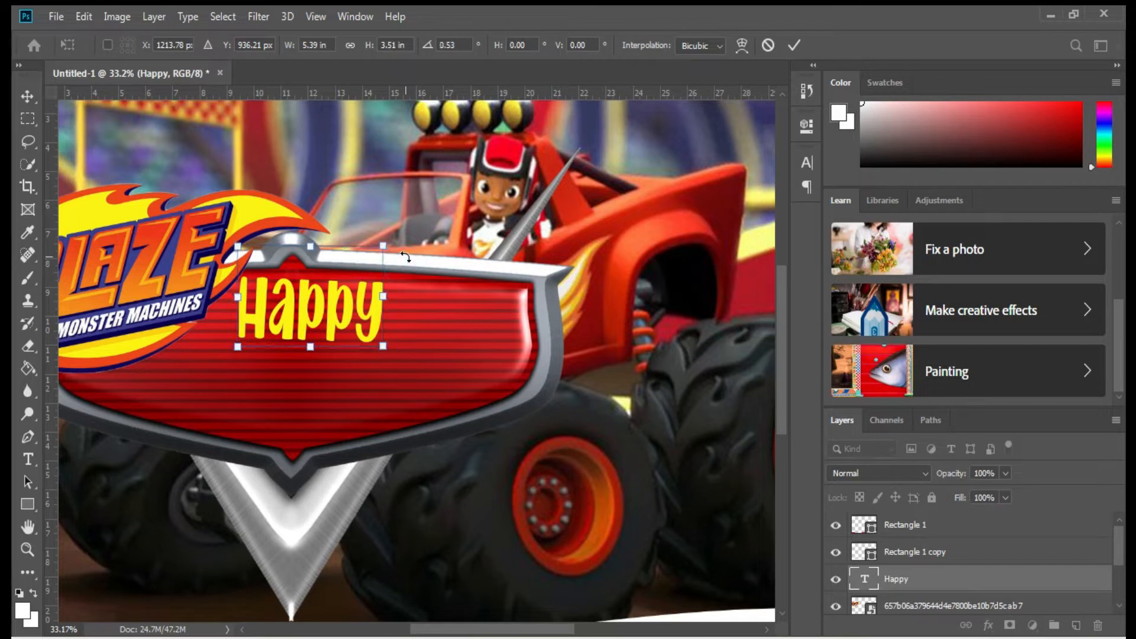
{"action": "key", "text": "Return"}
{"action": "key", "text": "t"}
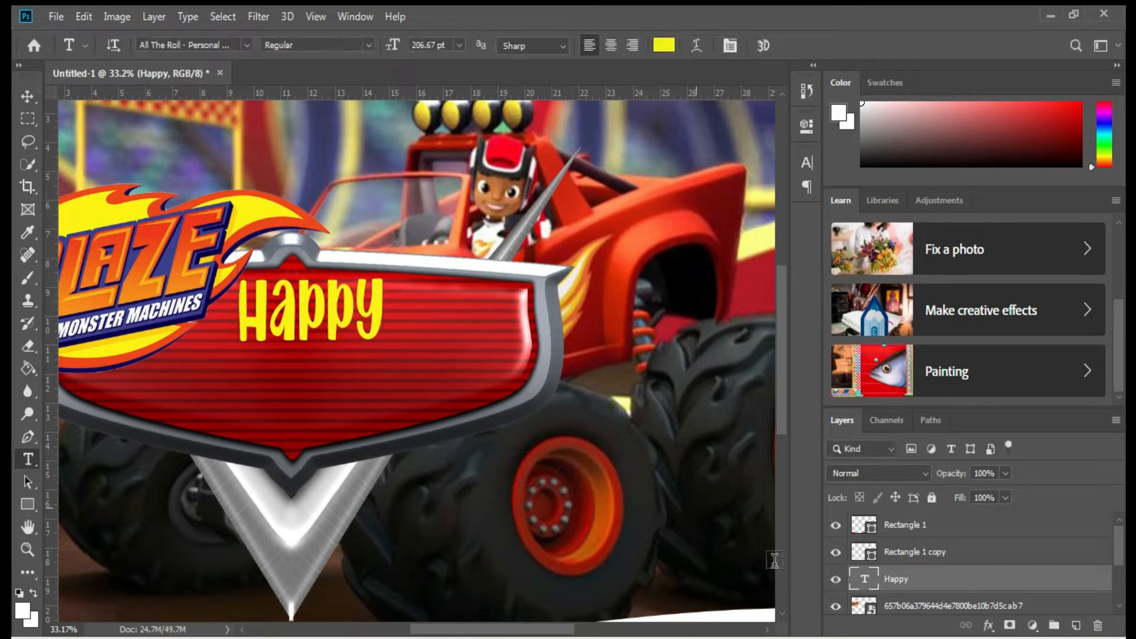
Give Happy a stroke and drop shadow, then Alt-drag a copy below it.
{"action": "right_click", "coordinate": [918, 584]}
{"action": "left_click", "coordinate": [760, 27]}
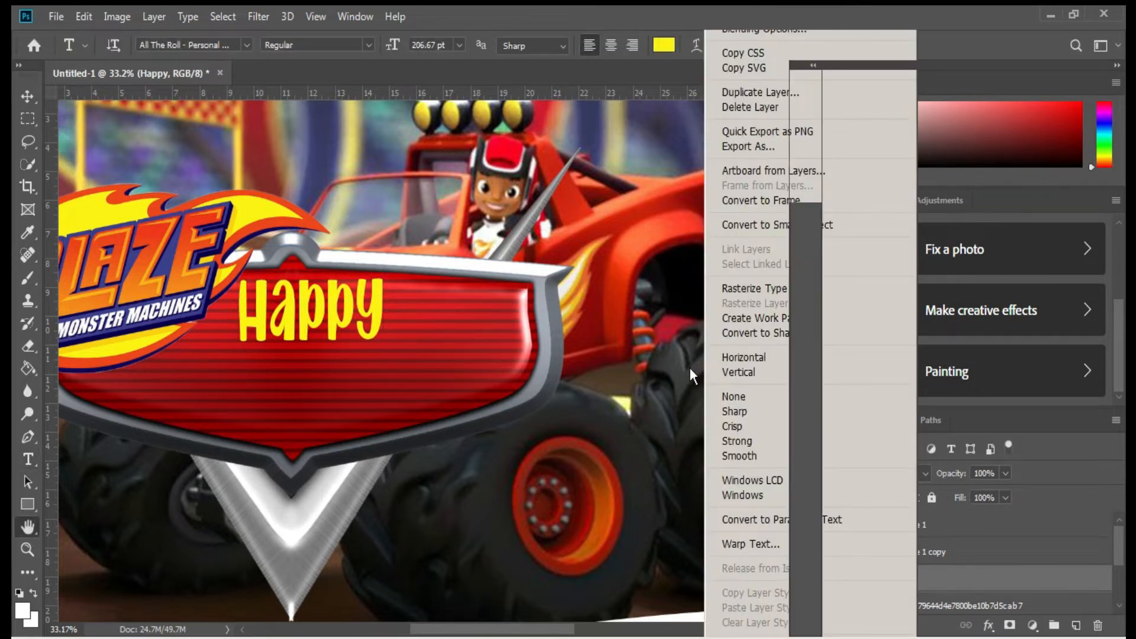
{"action": "left_click", "coordinate": [522, 310]}
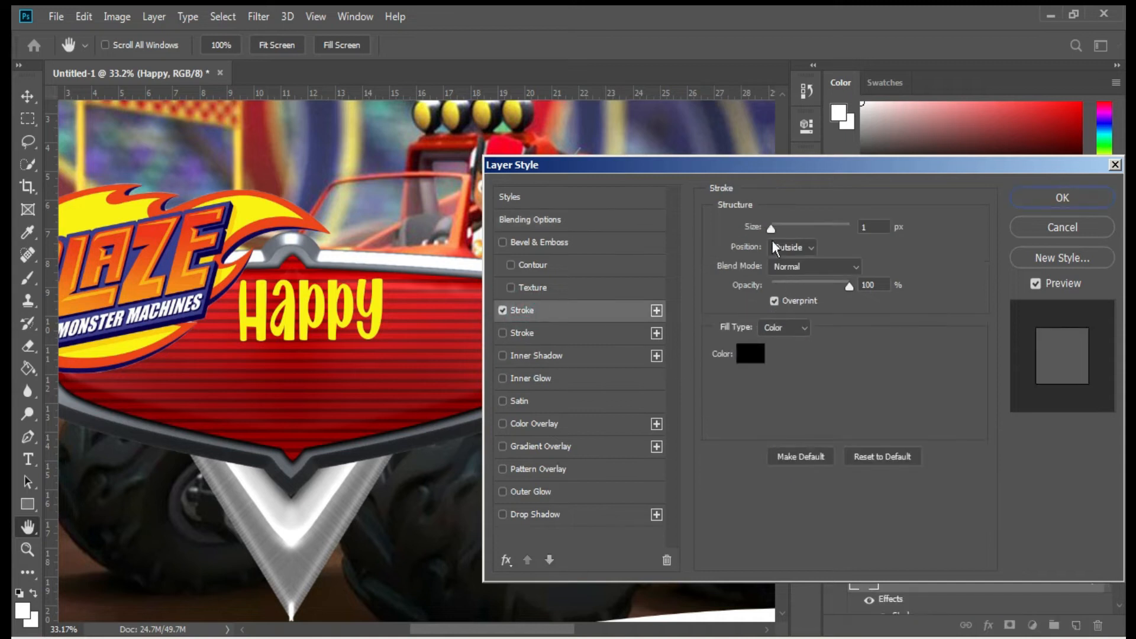
{"action": "left_click", "coordinate": [559, 514]}
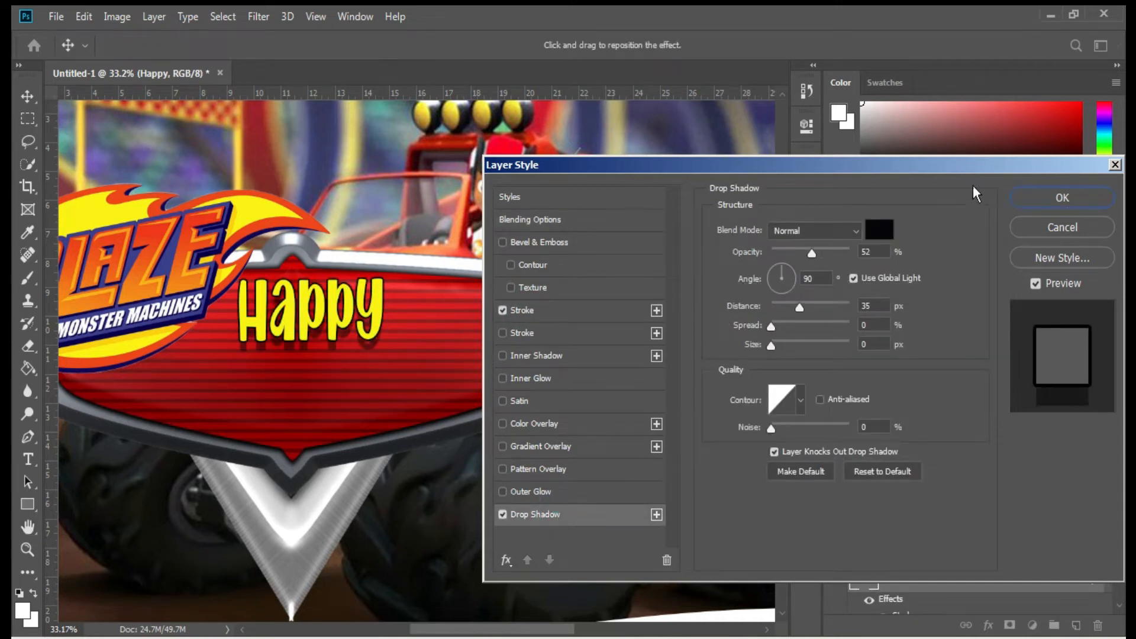
{"action": "left_click", "coordinate": [1059, 198]}
{"action": "left_click_drag", "start_coordinate": [340, 298], "coordinate": [316, 390]}
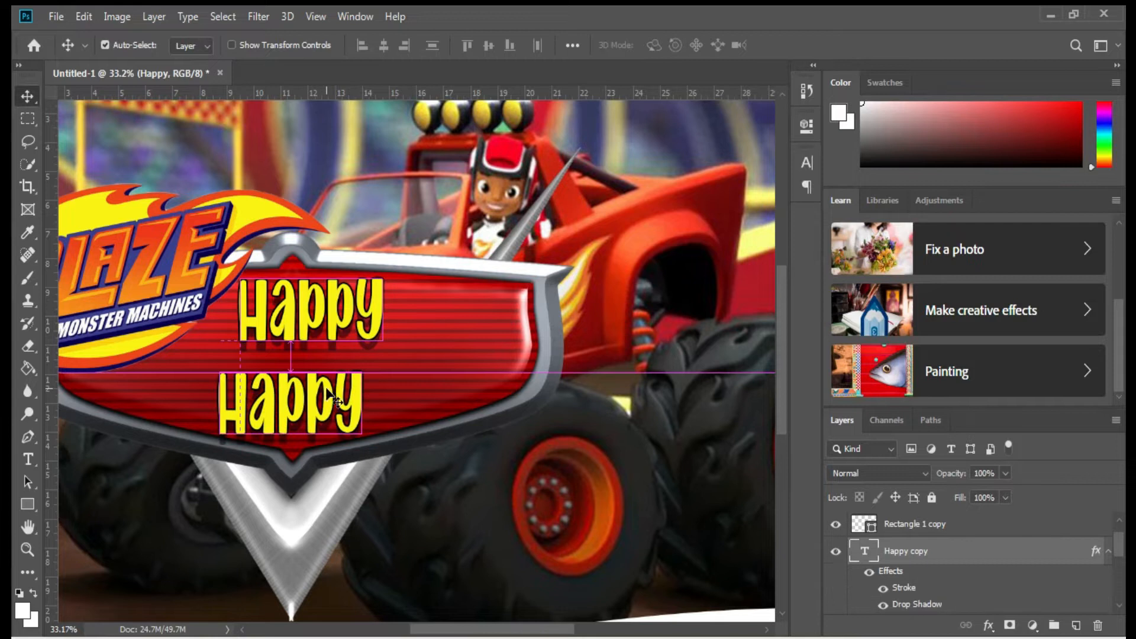
Change the copy to a wider 'BIRTHDAY' under Happy and Alt-drag another copy lower.
{"action": "double_click", "coordinate": [317, 390]}
{"action": "type", "text": "BIRTHD"}
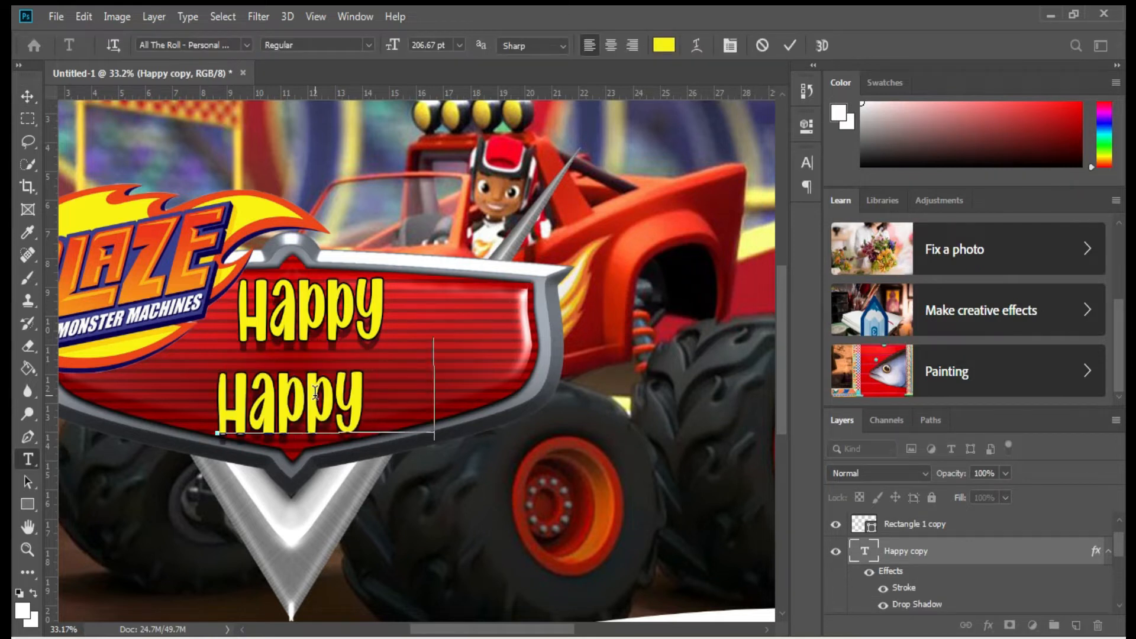
{"action": "type", "text": "AY"}
{"action": "key", "text": "ctrl+Return"}
{"action": "key", "text": "ctrl+t"}
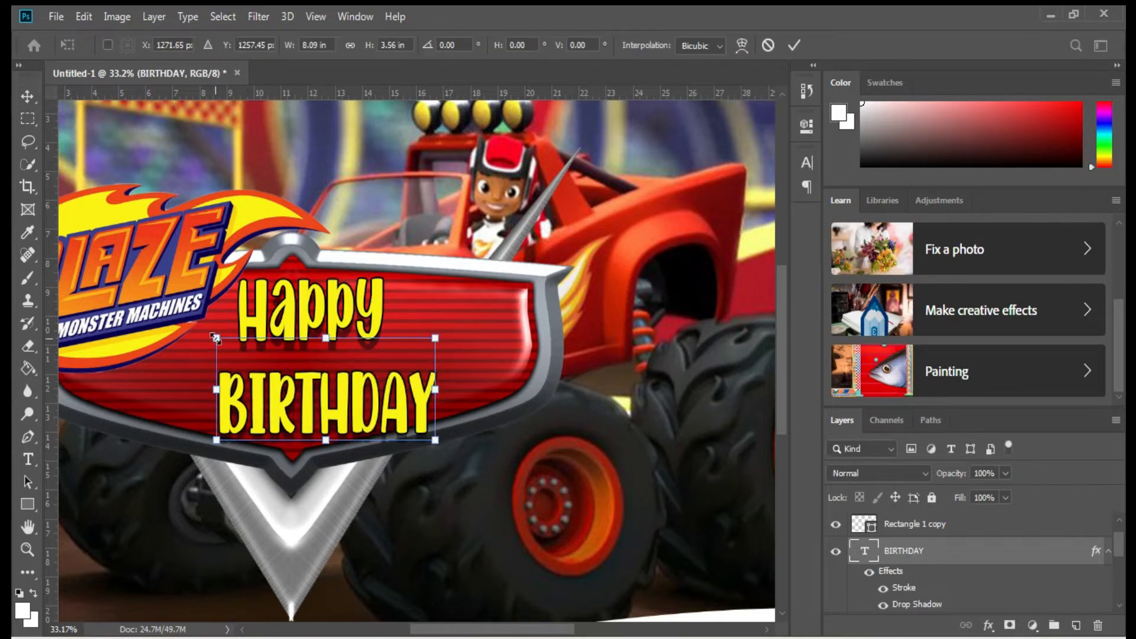
{"action": "left_click_drag", "start_coordinate": [185, 322], "coordinate": [172, 313]}
{"action": "left_click_drag", "start_coordinate": [436, 379], "coordinate": [492, 371]}
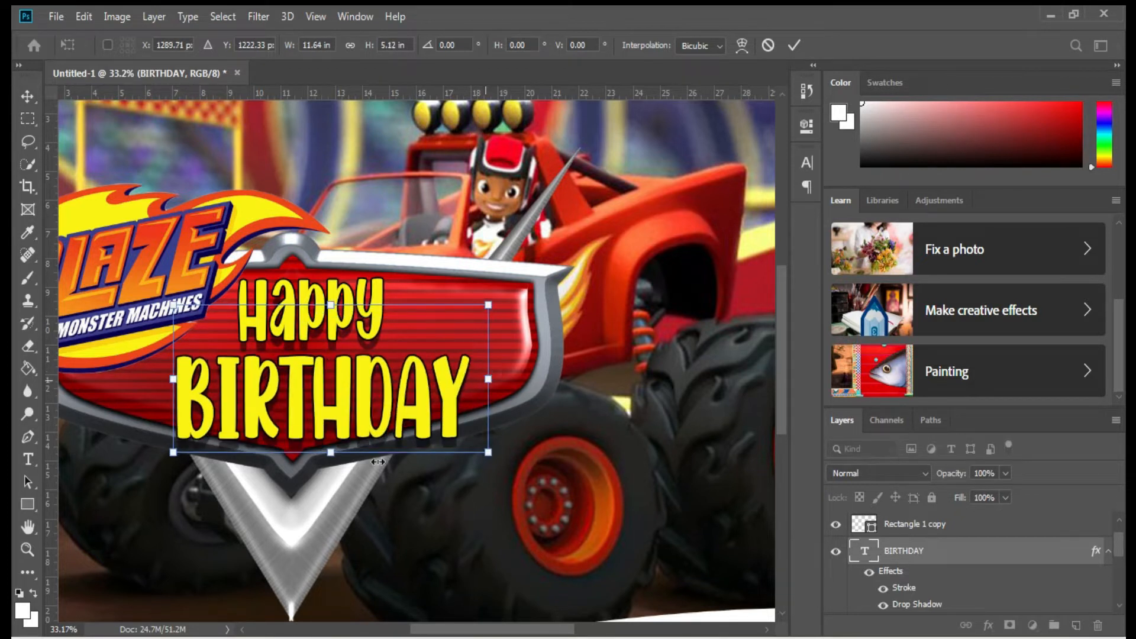
{"action": "left_click_drag", "start_coordinate": [331, 452], "coordinate": [331, 433]}
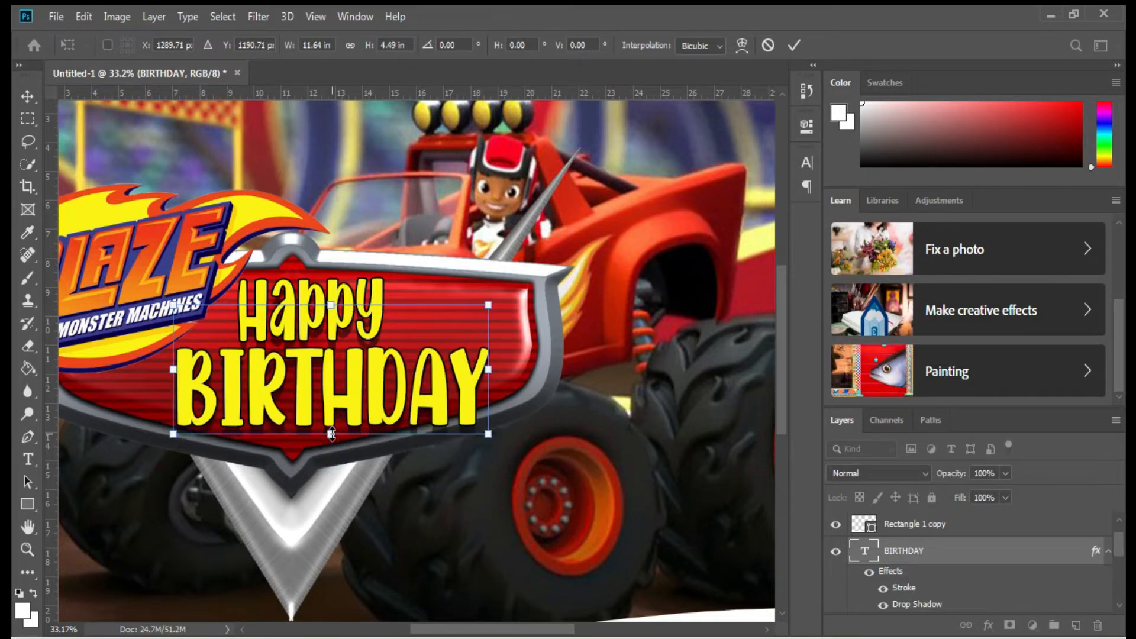
{"action": "left_click_drag", "start_coordinate": [331, 307], "coordinate": [331, 313]}
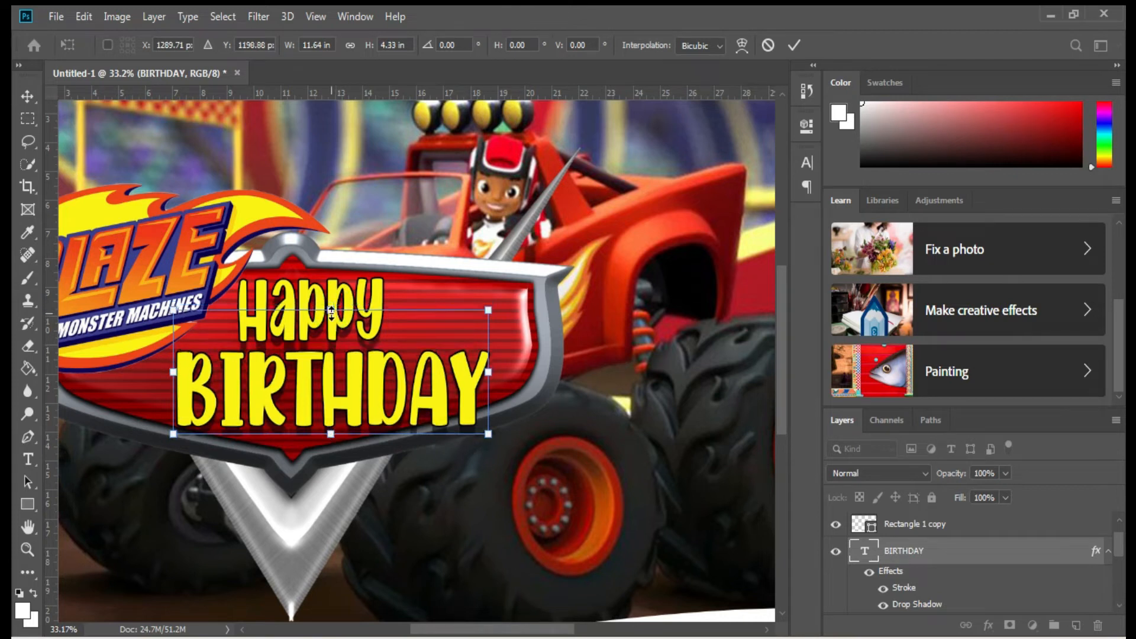
{"action": "key", "text": "Return"}
{"action": "key", "text": "v"}
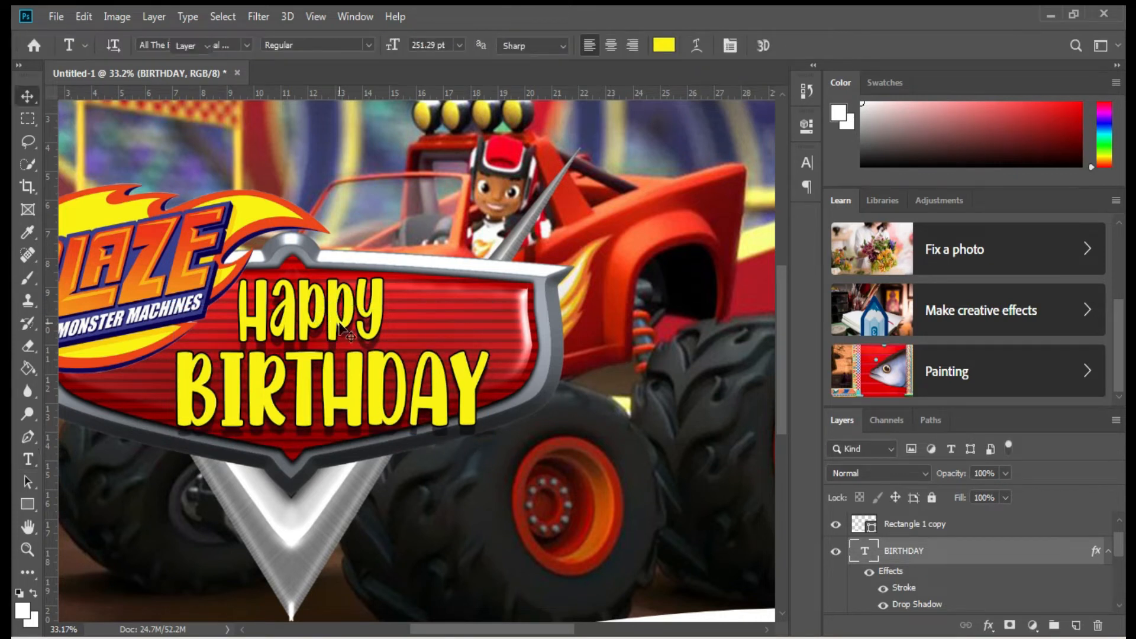
{"action": "left_click_drag", "start_coordinate": [380, 379], "coordinate": [399, 520]}
Retype the lower copy as '1st' with an Impact 1 and superscript st.
{"action": "key", "text": "t"}
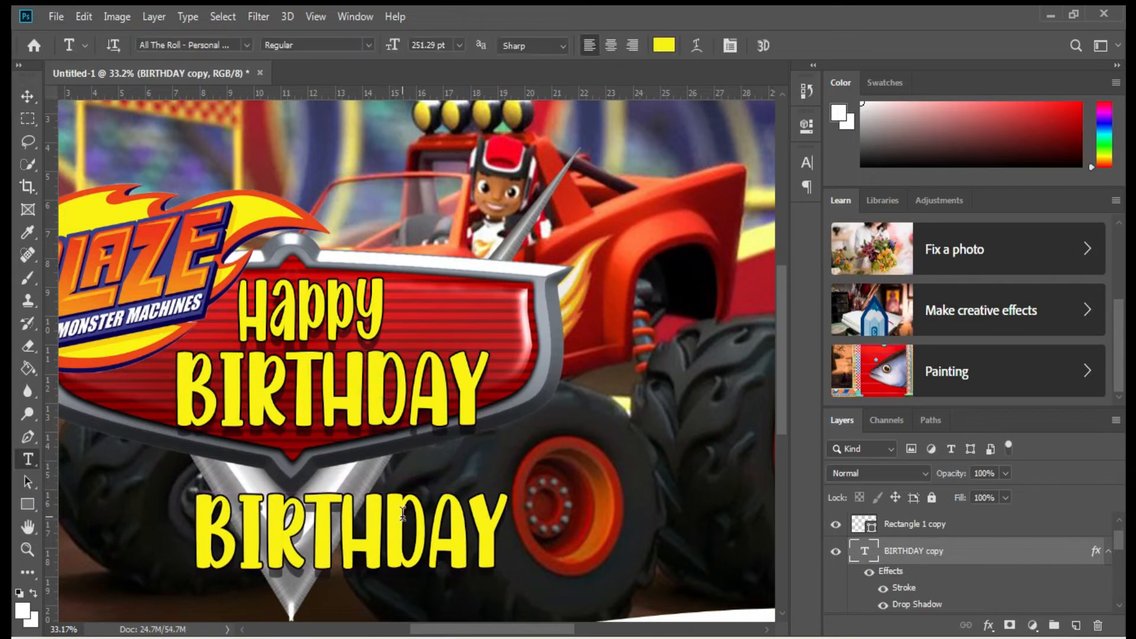
{"action": "double_click", "coordinate": [463, 538]}
{"action": "type", "text": "1st"}
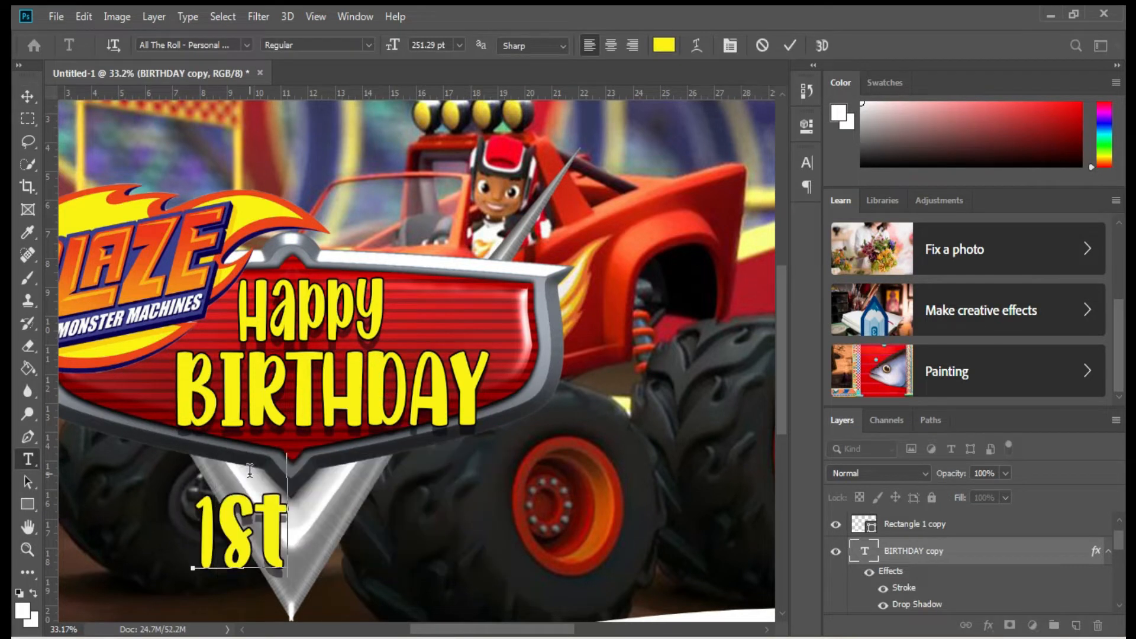
{"action": "left_click_drag", "start_coordinate": [218, 516], "coordinate": [196, 509]}
{"action": "left_click", "coordinate": [218, 44]}
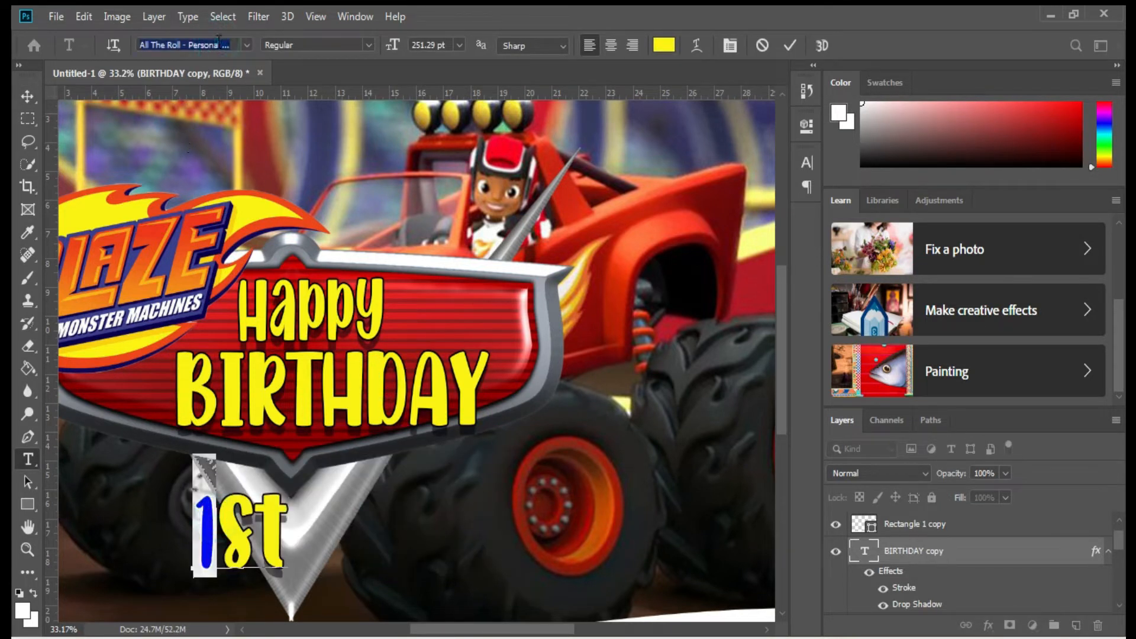
{"action": "left_click", "coordinate": [247, 46]}
{"action": "left_click", "coordinate": [348, 127]}
{"action": "left_click_drag", "start_coordinate": [261, 528], "coordinate": [365, 527]}
{"action": "key", "text": "ctrl+shift+plus"}
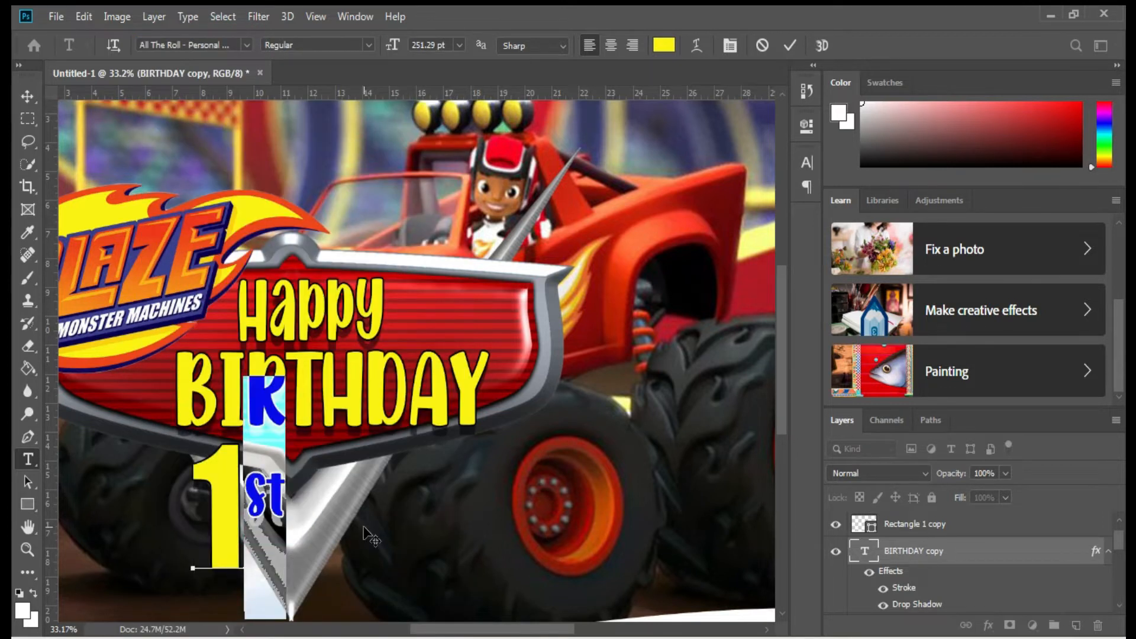
{"action": "key", "text": "ctrl+Return"}
Move the 1st up to sit right of Happy.
{"action": "key", "text": "ctrl+t"}
{"action": "left_click_drag", "start_coordinate": [265, 510], "coordinate": [450, 284]}
{"action": "key", "text": "Return"}
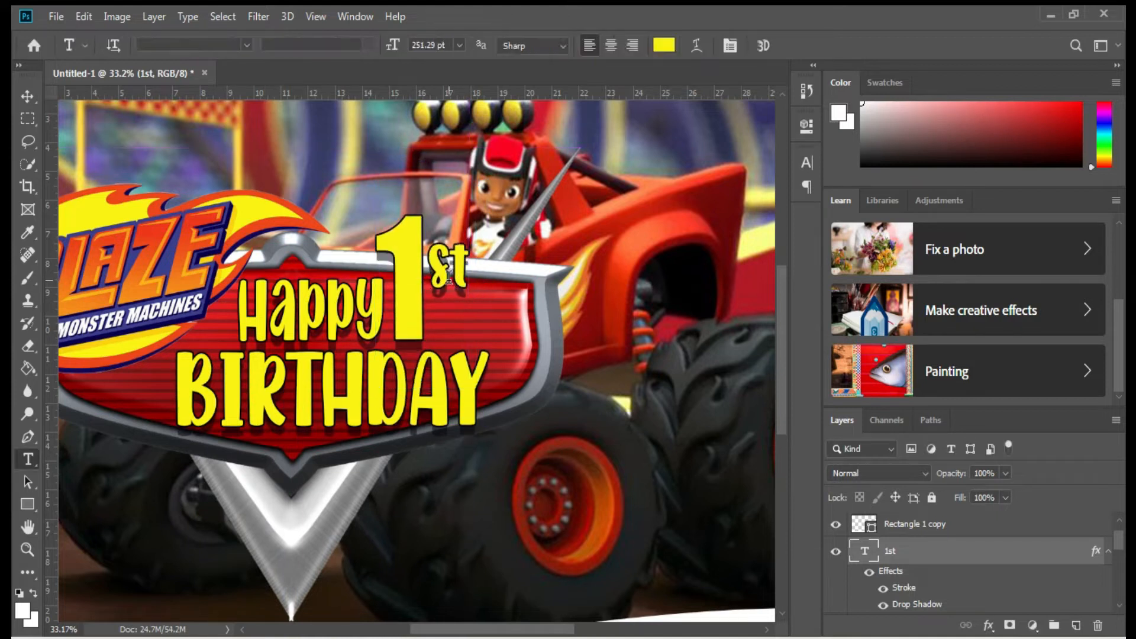
{"action": "double_click", "coordinate": [1093, 551]}
Give 1st an 8 px orange stroke sampled from the flames.
{"action": "left_click", "coordinate": [522, 310]}
{"action": "left_click", "coordinate": [753, 353]}
{"action": "left_click", "coordinate": [273, 216]}
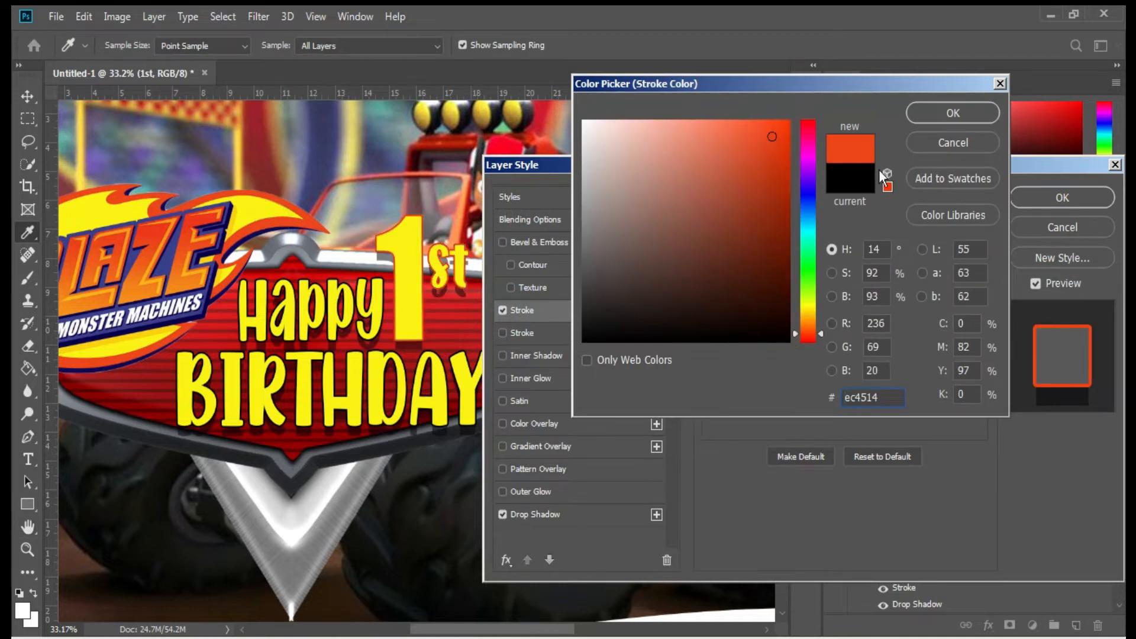
{"action": "key", "text": "Return"}
{"action": "left_click_drag", "start_coordinate": [776, 227], "coordinate": [779, 226]}
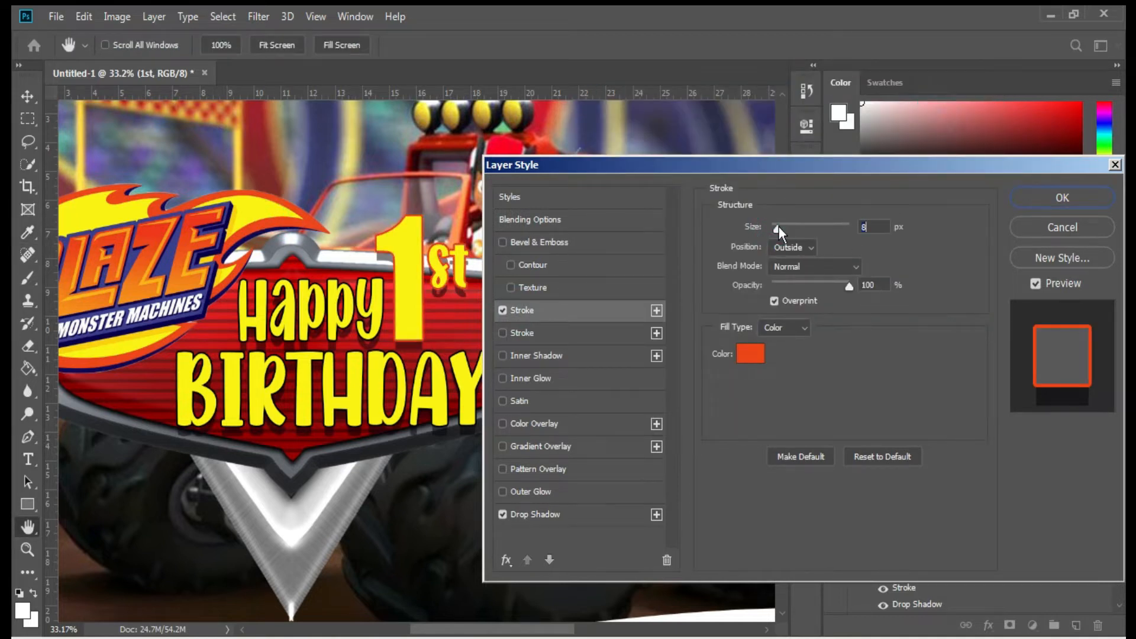
Add a dark blue outer glow to 1st with Spread 100 and Size 13 px.
{"action": "left_click", "coordinate": [528, 492]}
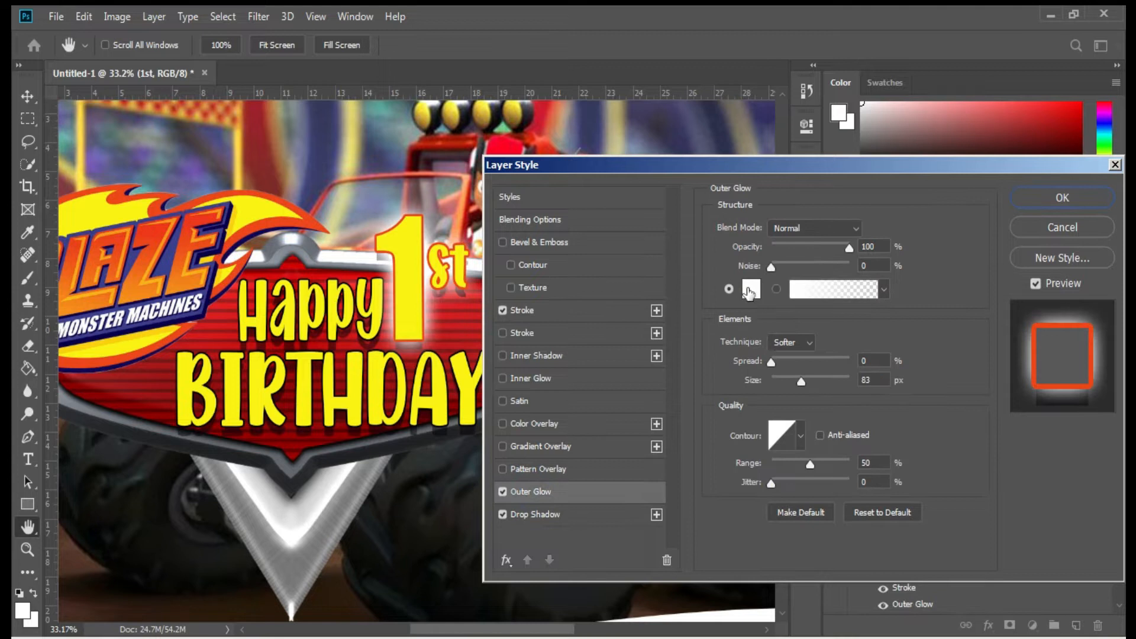
{"action": "left_click", "coordinate": [750, 290]}
{"action": "left_click", "coordinate": [173, 253]}
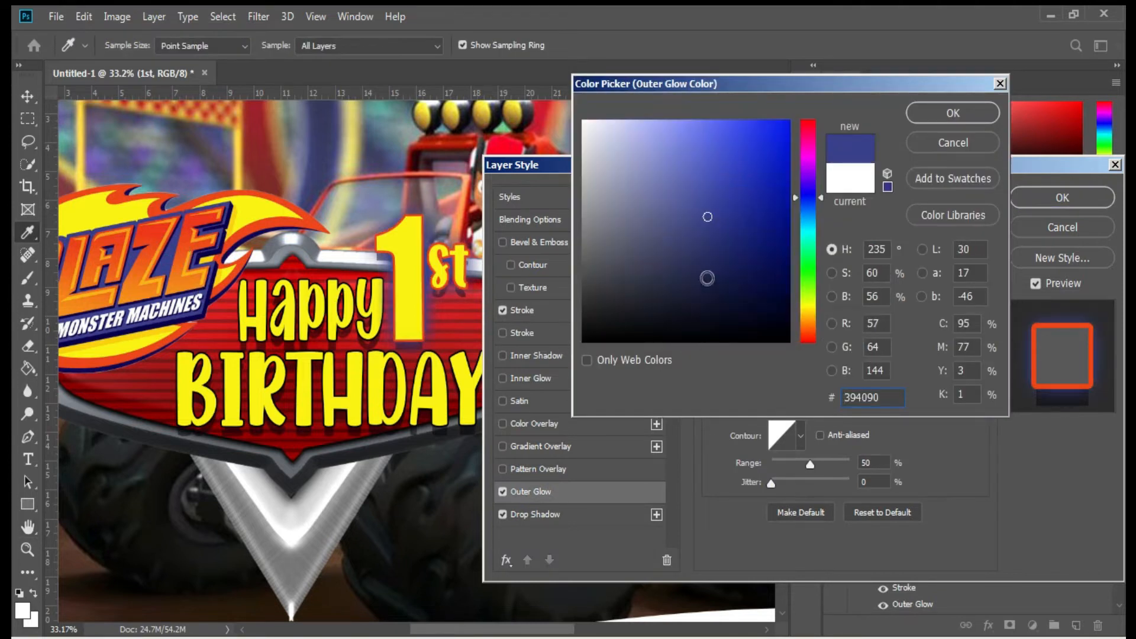
{"action": "left_click", "coordinate": [253, 234]}
{"action": "left_click", "coordinate": [946, 105]}
{"action": "left_click_drag", "start_coordinate": [799, 379], "coordinate": [852, 363]}
{"action": "left_click_drag", "start_coordinate": [779, 381], "coordinate": [782, 384]}
{"action": "left_click", "coordinate": [1062, 197]}
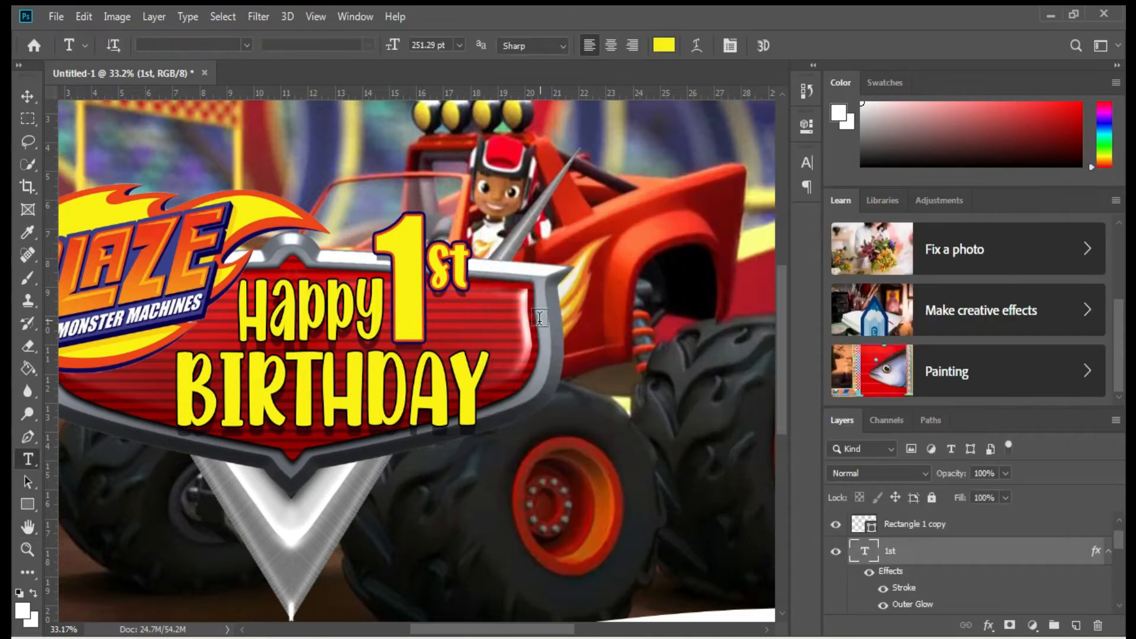
{"action": "scroll", "coordinate": [535, 331], "scroll_direction": "down", "scroll_amount": 1}
Select the BLAZE logo layer and begin Place Embedded for the next image.
{"action": "key", "text": "v"}
{"action": "right_click", "coordinate": [164, 347]}
{"action": "left_click", "coordinate": [187, 355]}
{"action": "left_click", "coordinate": [56, 15]}
{"action": "left_click", "coordinate": [77, 315]}
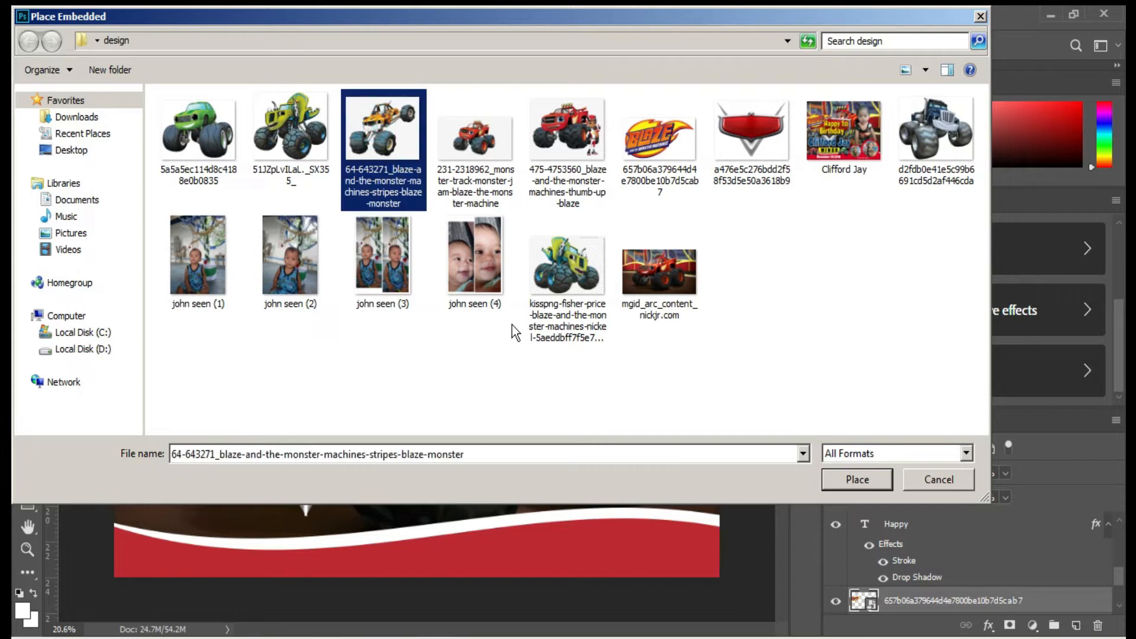
Place the Stripes truck image, shrinking and positioning it at the badge's lower left.
{"action": "key", "text": "Return"}
{"action": "left_click_drag", "start_coordinate": [503, 343], "coordinate": [268, 420]}
{"action": "left_click_drag", "start_coordinate": [313, 506], "coordinate": [222, 427]}
{"action": "scroll", "coordinate": [194, 388], "scroll_direction": "up", "scroll_amount": 6}
{"action": "left_click_drag", "start_coordinate": [514, 629], "coordinate": [472, 629]}
{"action": "mouse_move", "coordinate": [347, 389]}
{"action": "left_mouse_down"}
{"action": "mouse_move", "coordinate": [367, 412]}
{"action": "mouse_move", "coordinate": [355, 392]}
{"action": "left_mouse_up"}
{"action": "key", "text": "Return"}
Rasterize the truck layer and clear its white background with the Magic Eraser.
{"action": "key", "text": "e"}
{"action": "left_click", "coordinate": [388, 391]}
{"action": "left_click", "coordinate": [540, 262]}
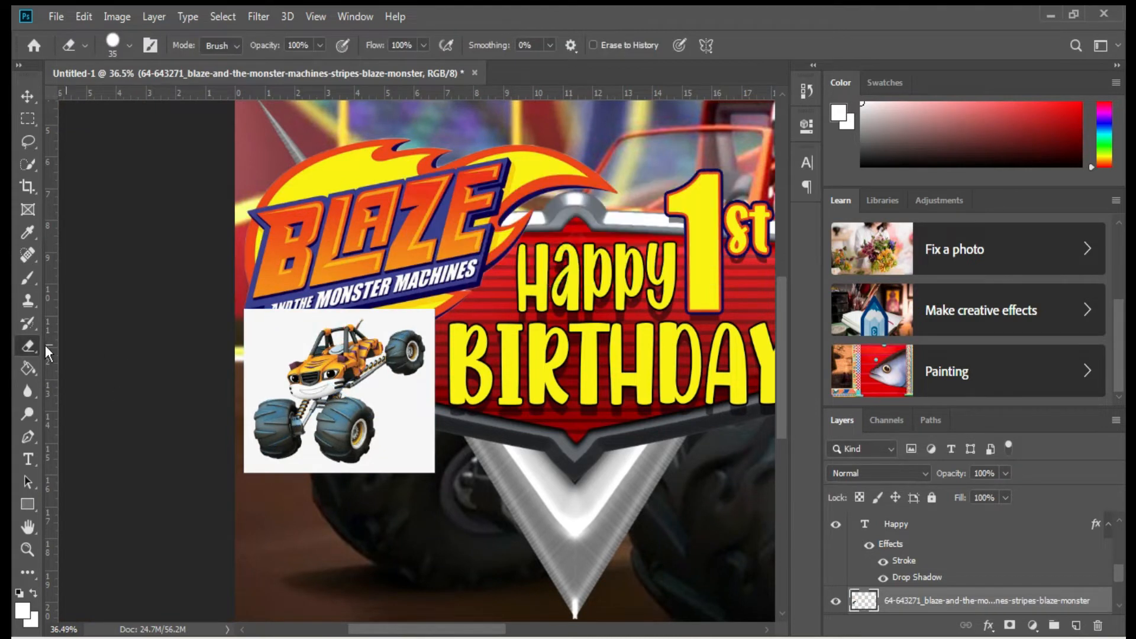
{"action": "right_click", "coordinate": [29, 347]}
{"action": "left_click", "coordinate": [132, 378]}
{"action": "left_click", "coordinate": [388, 394]}
{"action": "scroll", "coordinate": [333, 356], "scroll_direction": "up", "scroll_amount": 6}
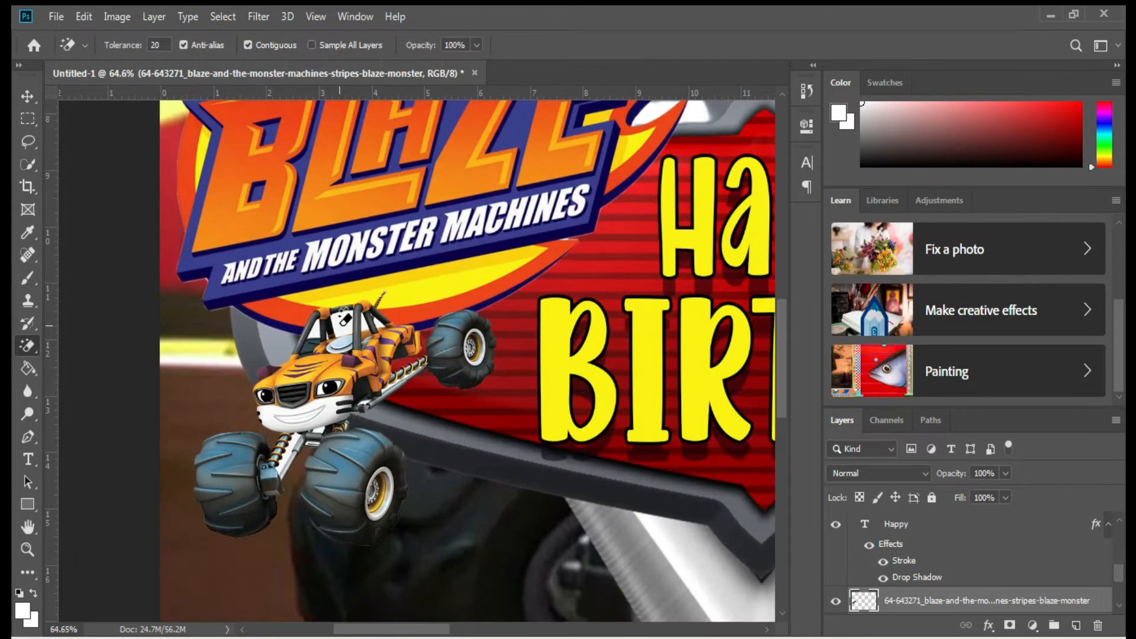
Enlarge the Stripes cutout and shift it slightly right and down.
{"action": "key", "text": "ctrl+t"}
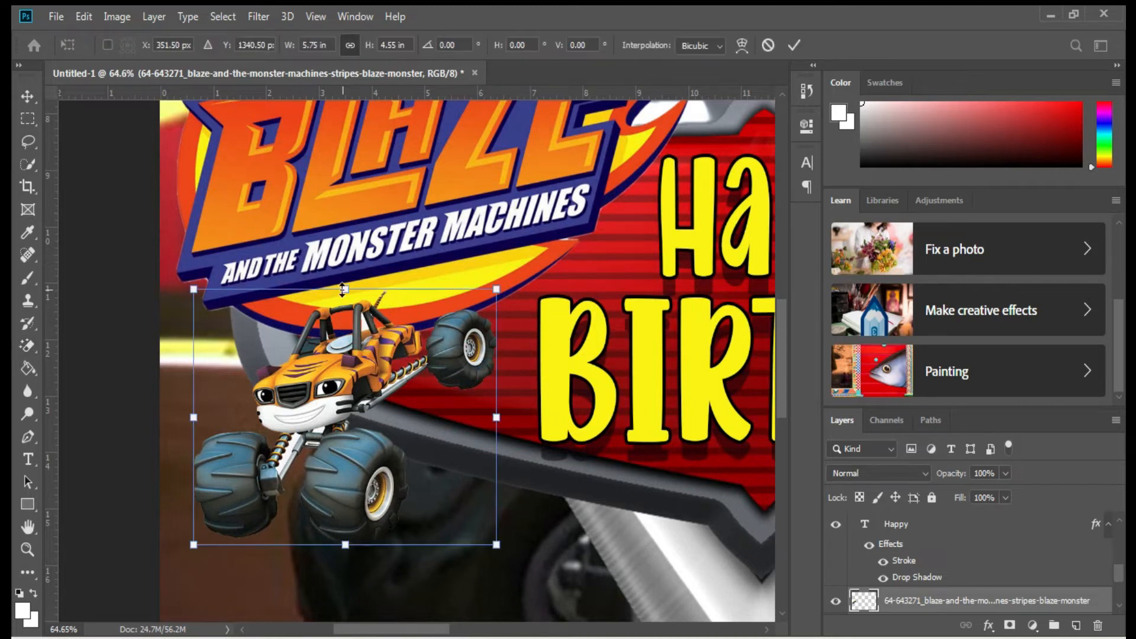
{"action": "left_click_drag", "start_coordinate": [345, 289], "coordinate": [344, 263]}
{"action": "mouse_move", "coordinate": [380, 328]}
{"action": "left_mouse_down"}
{"action": "mouse_move", "coordinate": [411, 338]}
{"action": "mouse_move", "coordinate": [398, 336]}
{"action": "left_mouse_up"}
{"action": "key", "text": "Return"}
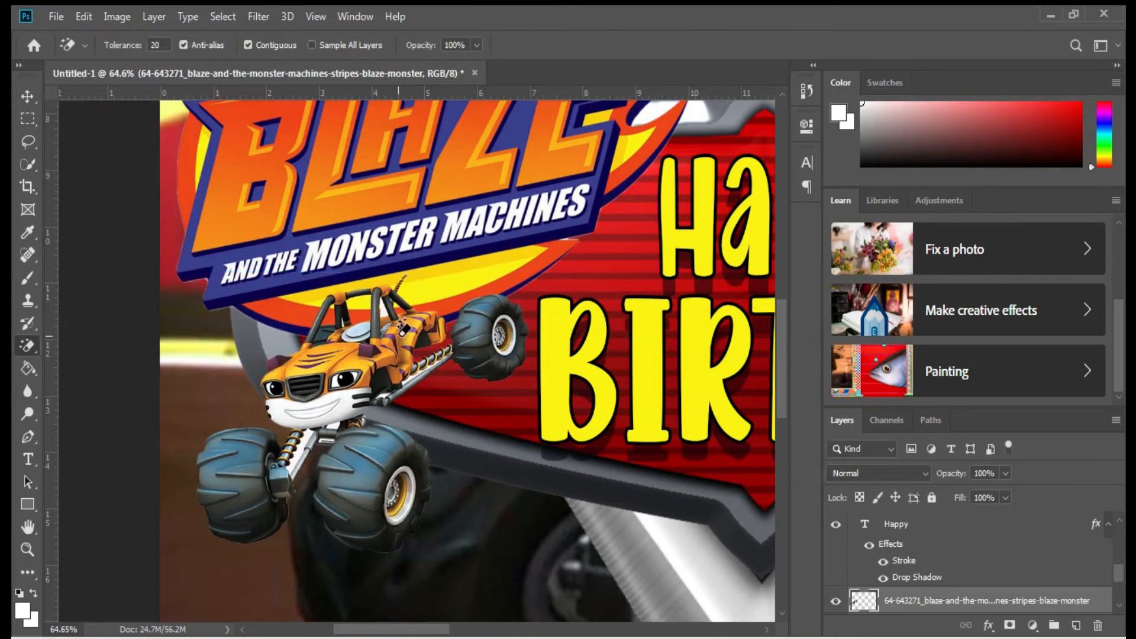
{"action": "scroll", "coordinate": [398, 322], "scroll_direction": "down", "scroll_amount": 10}
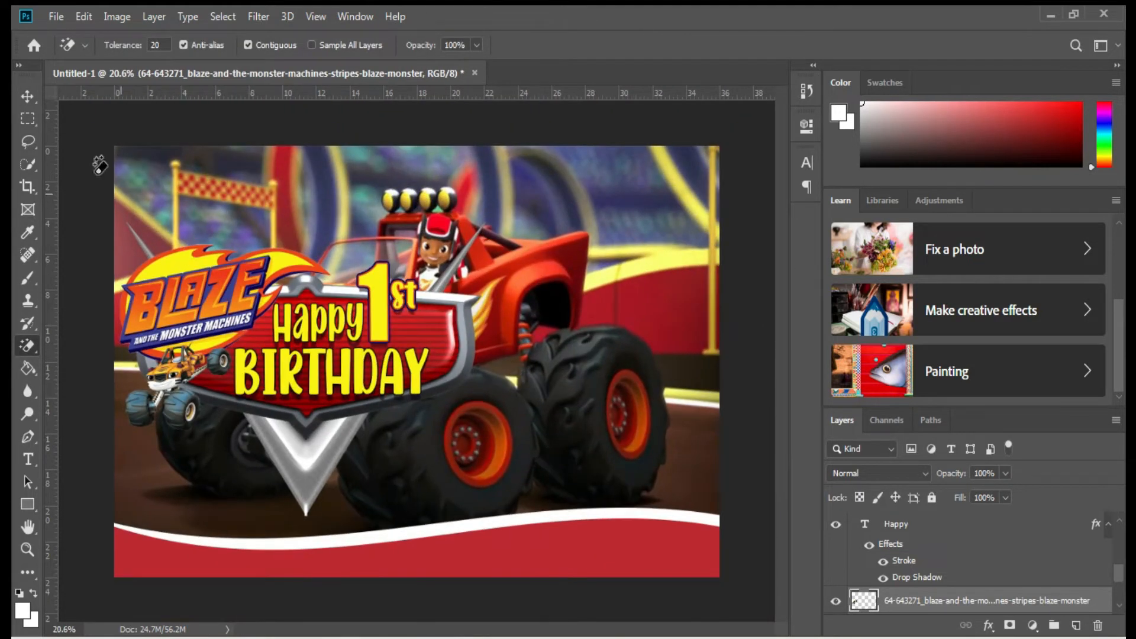
{"action": "left_click", "coordinate": [56, 17]}
{"action": "left_click", "coordinate": [118, 297]}
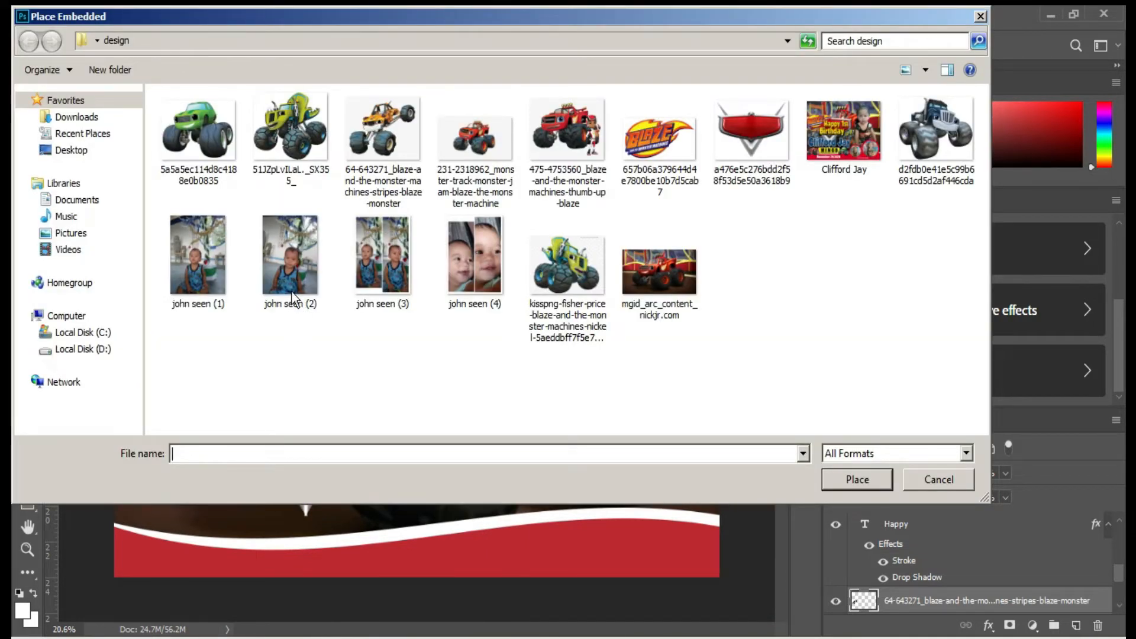
Place the green dinosaur truck image 51JZpLvILaL._SX355_, moved up-right and enlarged.
{"action": "double_click", "coordinate": [296, 137]}
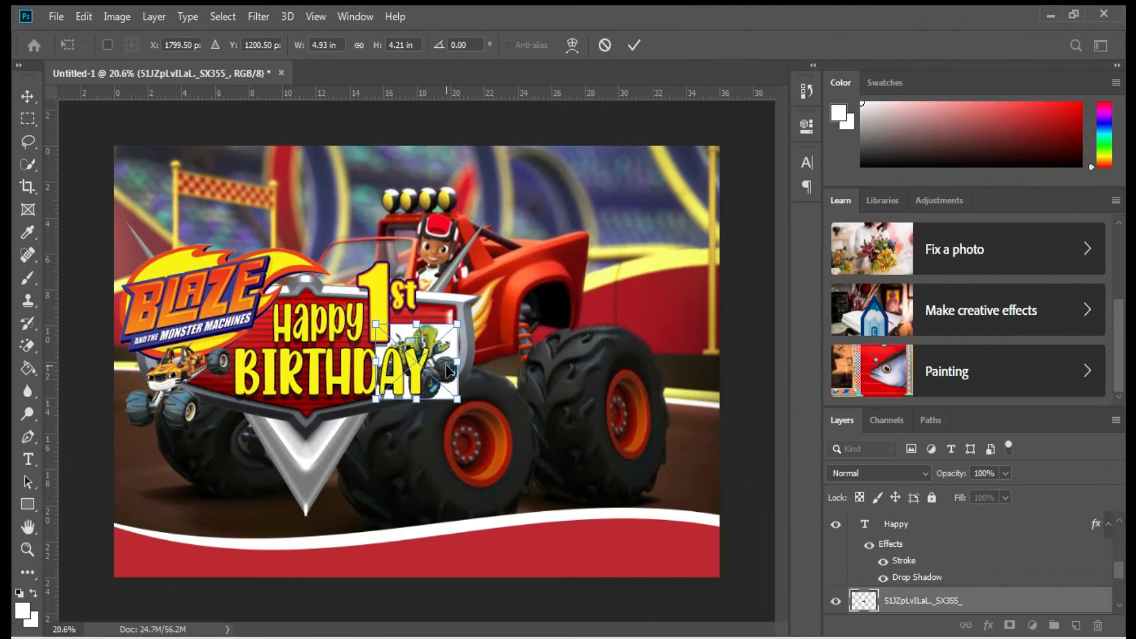
{"action": "left_click_drag", "start_coordinate": [468, 370], "coordinate": [481, 336]}
{"action": "left_click_drag", "start_coordinate": [514, 371], "coordinate": [521, 378]}
{"action": "key", "text": "Return"}
Rasterize the green truck layer and erase its white background with the Magic Eraser.
{"action": "scroll", "coordinate": [514, 373], "scroll_direction": "up", "scroll_amount": 3}
{"action": "left_click", "coordinate": [394, 252]}
{"action": "left_click", "coordinate": [551, 266]}
{"action": "scroll", "coordinate": [478, 320], "scroll_direction": "up", "scroll_amount": 2}
{"action": "left_click", "coordinate": [533, 374]}
{"action": "left_click", "coordinate": [418, 381]}
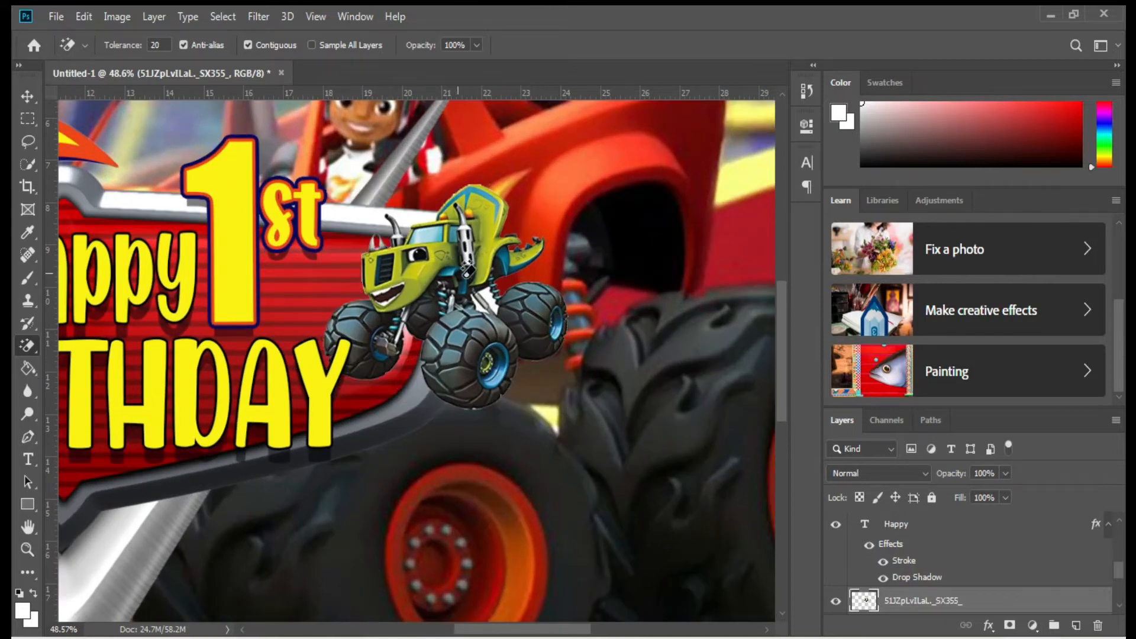
{"action": "scroll", "coordinate": [478, 307], "scroll_direction": "down", "scroll_amount": 1}
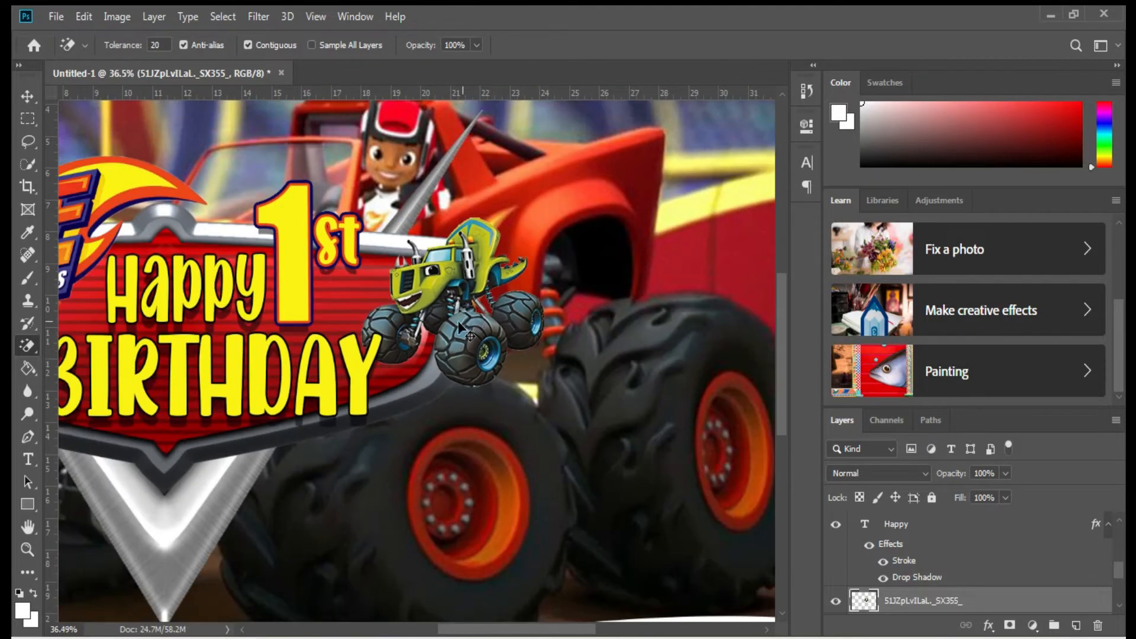
Resize the green truck cutout so it sits beside the 1st.
{"action": "key", "text": "ctrl+t"}
{"action": "left_click_drag", "start_coordinate": [533, 374], "coordinate": [544, 392]}
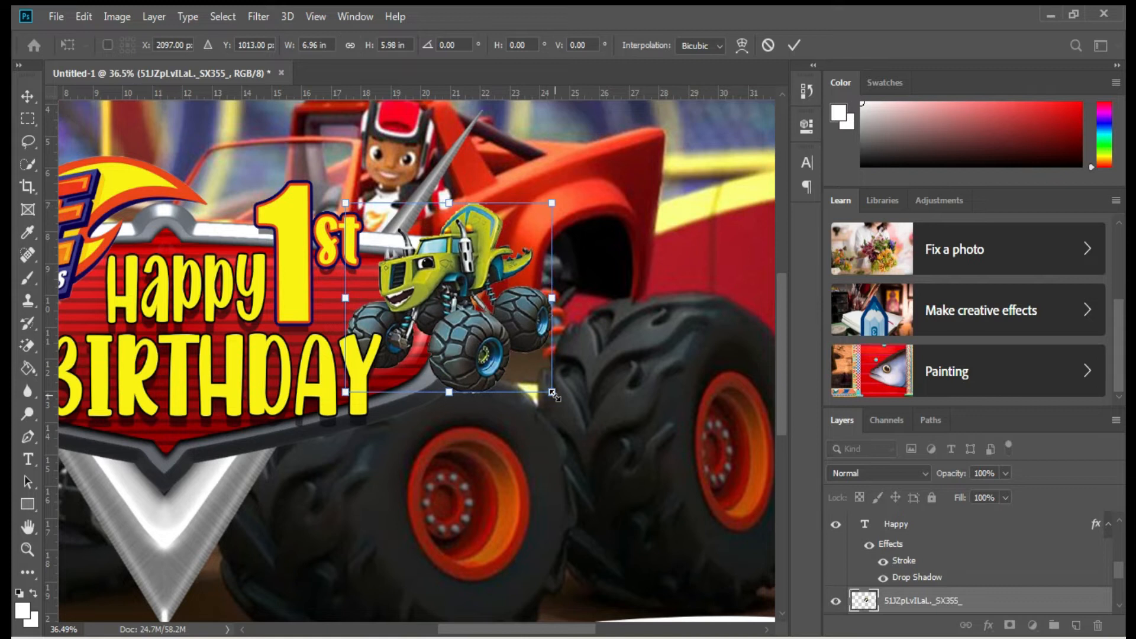
{"action": "key", "text": "Return"}
{"action": "scroll", "coordinate": [592, 408], "scroll_direction": "down", "scroll_amount": 3}
{"action": "left_click", "coordinate": [55, 20]}
{"action": "left_click", "coordinate": [69, 47]}
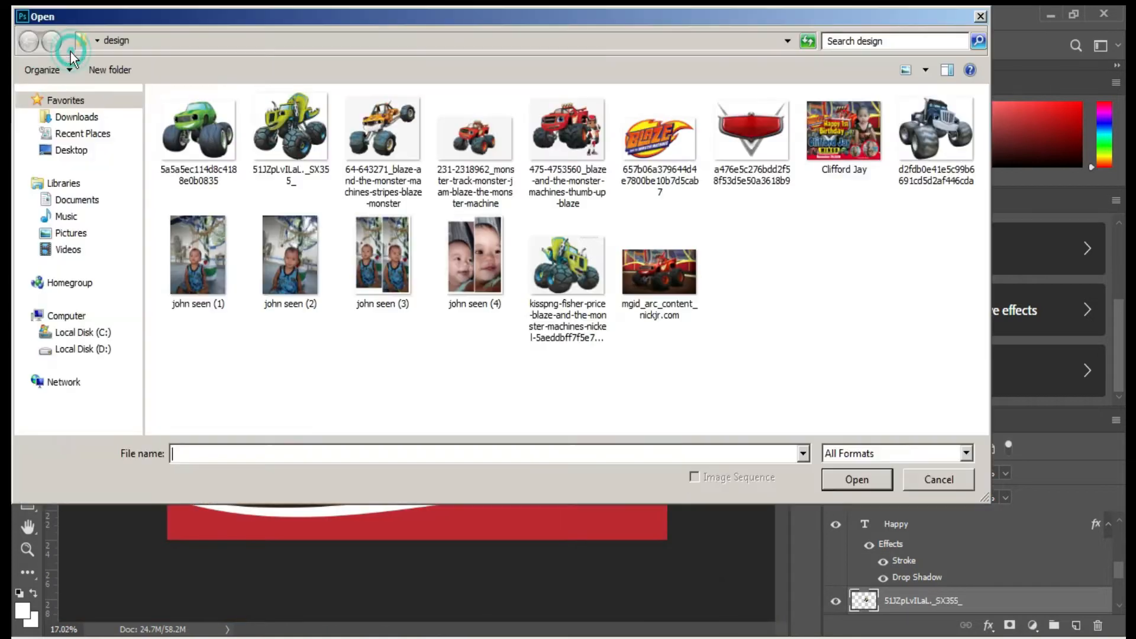
Open the first baby photo and Quick Select the seated baby, including the right knee.
{"action": "double_click", "coordinate": [203, 271]}
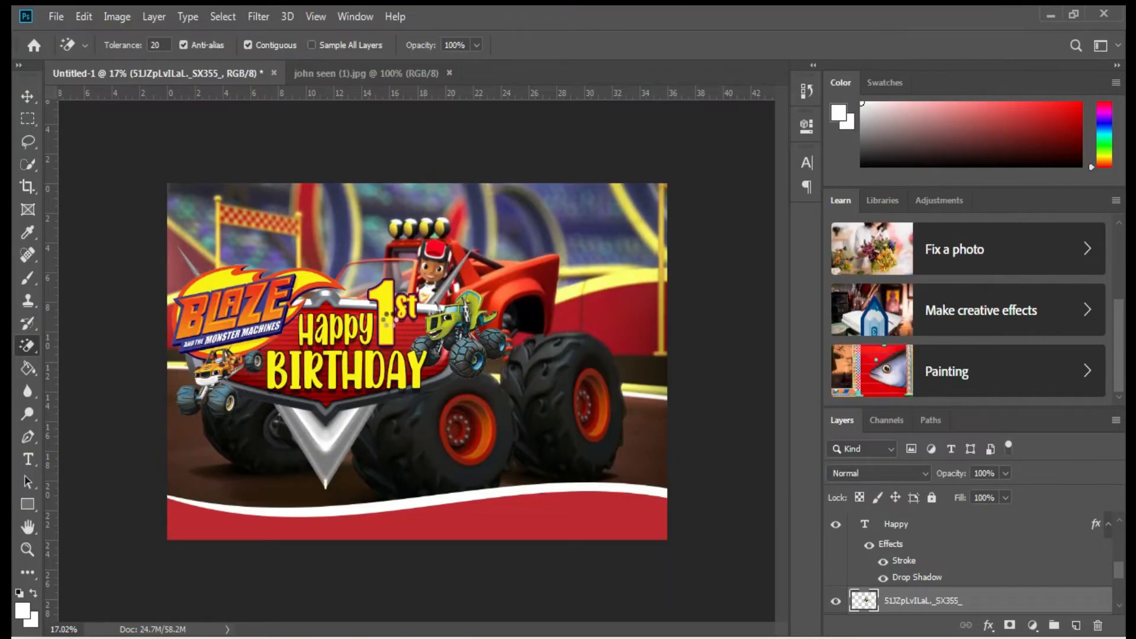
{"action": "scroll", "coordinate": [394, 352], "scroll_direction": "down", "scroll_amount": 3}
{"action": "key", "text": "w"}
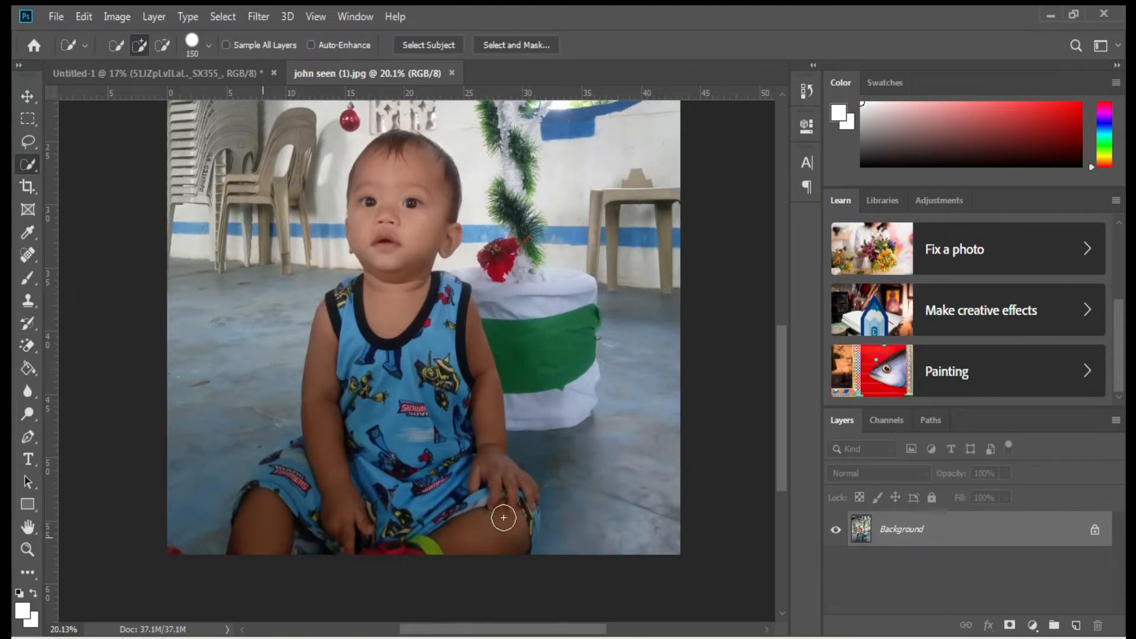
{"action": "mouse_move", "coordinate": [390, 268]}
{"action": "left_mouse_down"}
{"action": "mouse_move", "coordinate": [401, 191]}
{"action": "mouse_move", "coordinate": [291, 463]}
{"action": "mouse_move", "coordinate": [275, 471]}
{"action": "mouse_move", "coordinate": [387, 329]}
{"action": "mouse_move", "coordinate": [453, 511]}
{"action": "mouse_move", "coordinate": [448, 530]}
{"action": "mouse_move", "coordinate": [480, 442]}
{"action": "left_mouse_up"}
{"action": "left_click", "coordinate": [522, 512]}
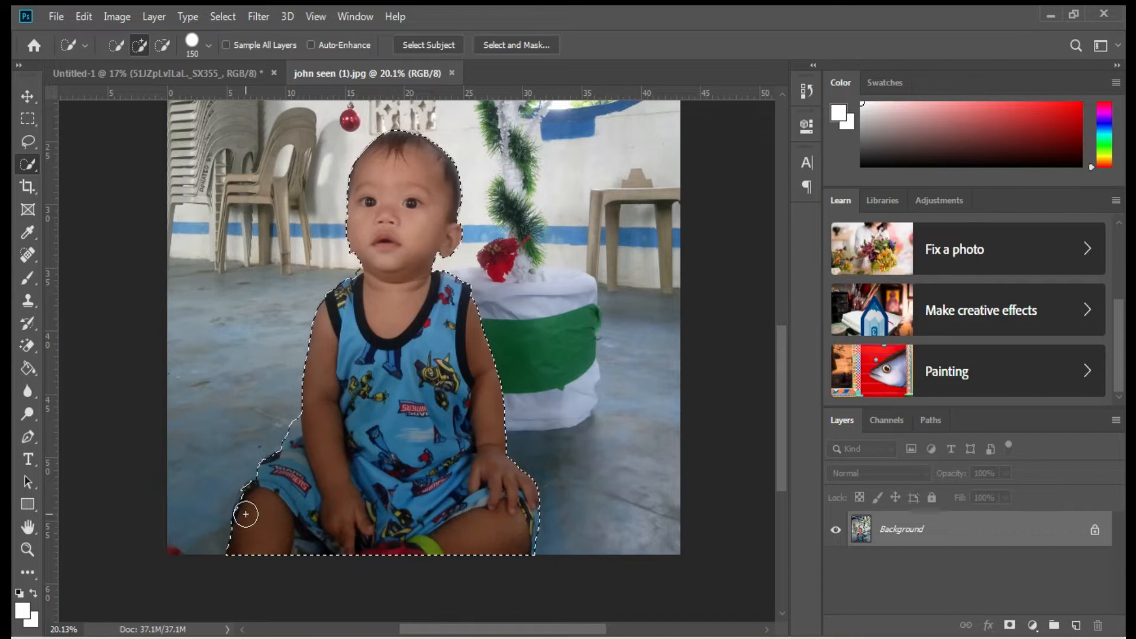
{"action": "scroll", "coordinate": [390, 240], "scroll_direction": "up", "scroll_amount": 1}
{"action": "scroll", "coordinate": [355, 272], "scroll_direction": "up", "scroll_amount": 5}
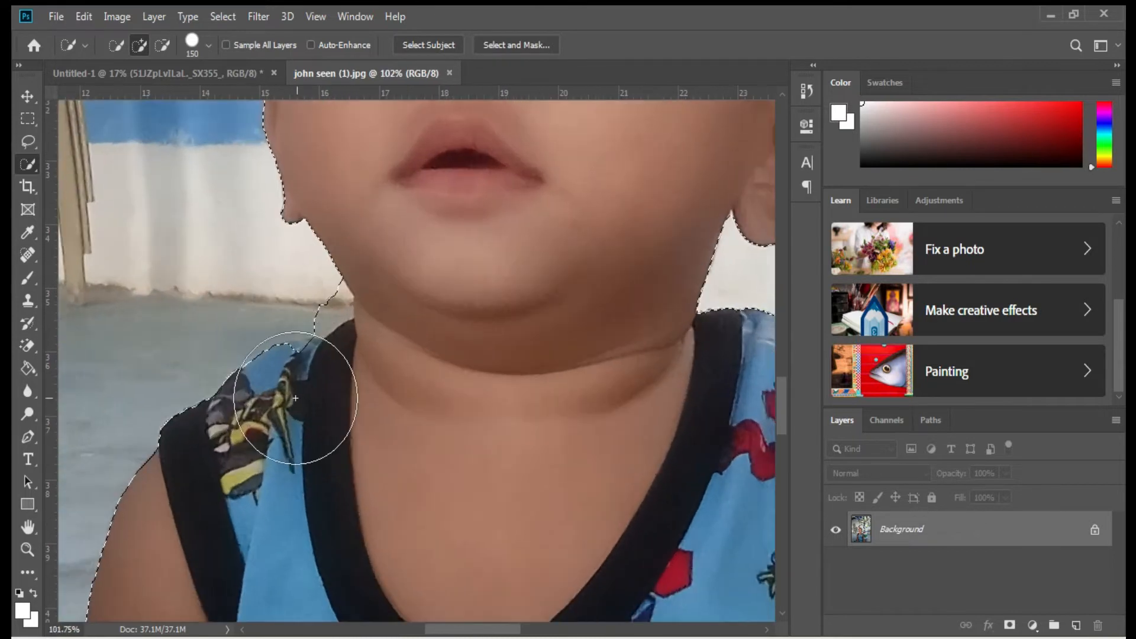
Trim the selection around the neck with a smaller brush and drag the baby into the banner.
{"action": "key", "text": "bracketleft"}
{"action": "key", "text": "bracketleft"}
{"action": "key", "text": "bracketleft"}
{"action": "key", "text": "bracketleft"}
{"action": "key", "text": "bracketleft"}
{"action": "key", "text": "bracketleft"}
{"action": "key", "text": "bracketleft"}
{"action": "key", "text": "bracketleft"}
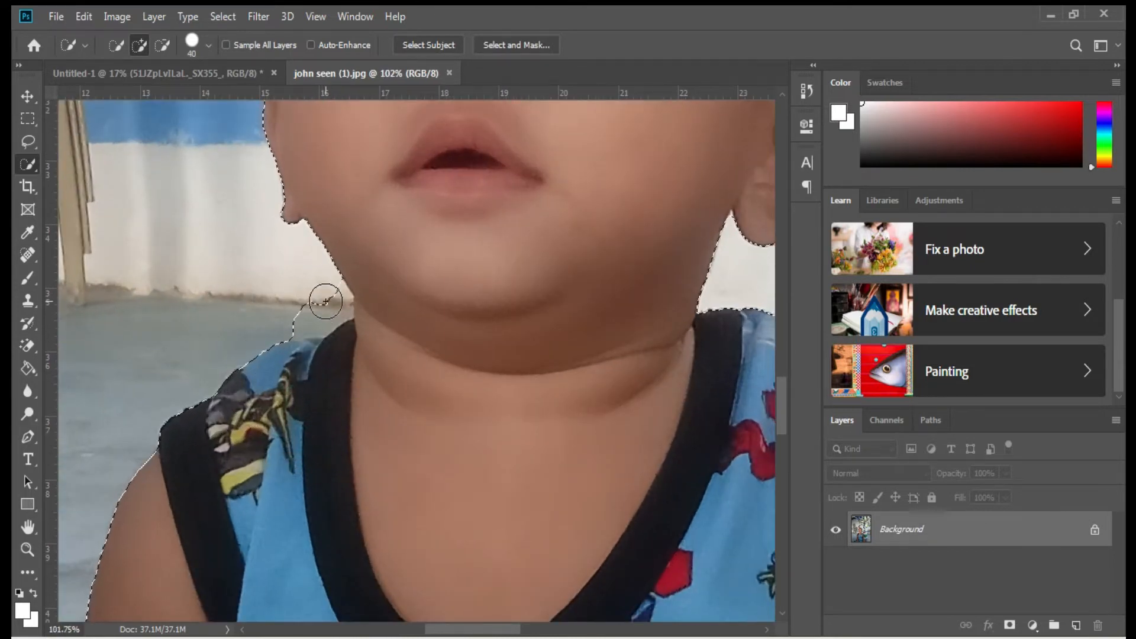
{"action": "left_click", "coordinate": [326, 303], "text": "alt"}
{"action": "mouse_move", "coordinate": [332, 309]}
{"action": "left_mouse_down"}
{"action": "mouse_move", "coordinate": [284, 323]}
{"action": "mouse_move", "coordinate": [258, 299]}
{"action": "left_mouse_up"}
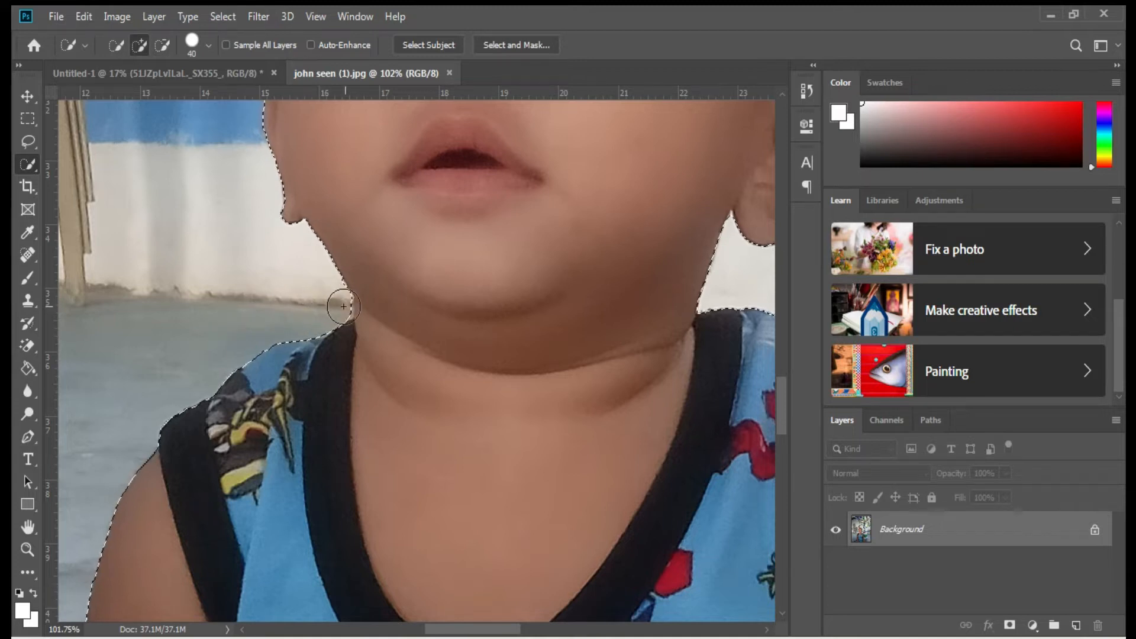
{"action": "scroll", "coordinate": [402, 361], "scroll_direction": "down", "scroll_amount": 6}
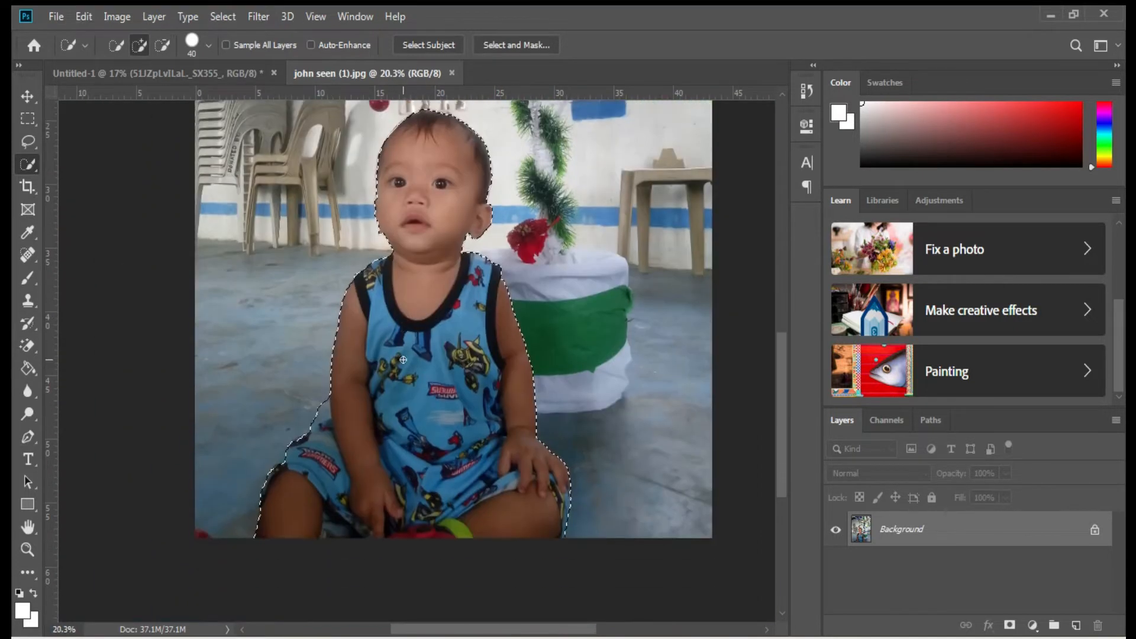
{"action": "key", "text": "v"}
{"action": "left_click_drag", "start_coordinate": [403, 359], "coordinate": [564, 283]}
{"action": "key", "text": "ctrl+t"}
Scale the baby cutout so it sits above the white wave.
{"action": "left_click_drag", "start_coordinate": [559, 549], "coordinate": [550, 492]}
{"action": "scroll", "coordinate": [605, 388], "scroll_direction": "up", "scroll_amount": 1}
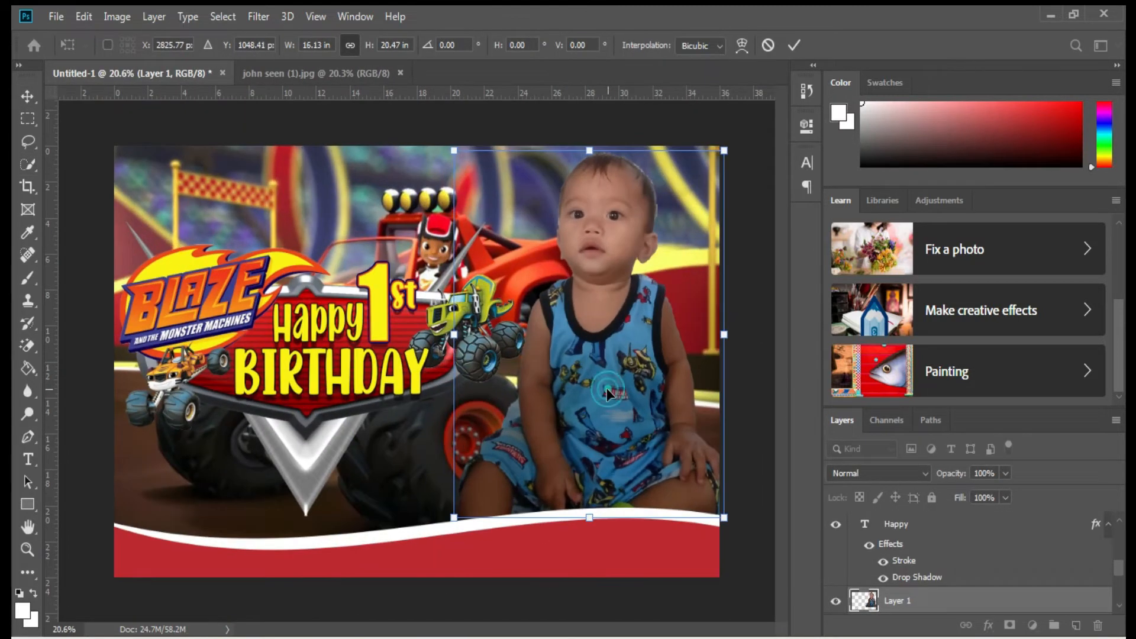
{"action": "key", "text": "Return"}
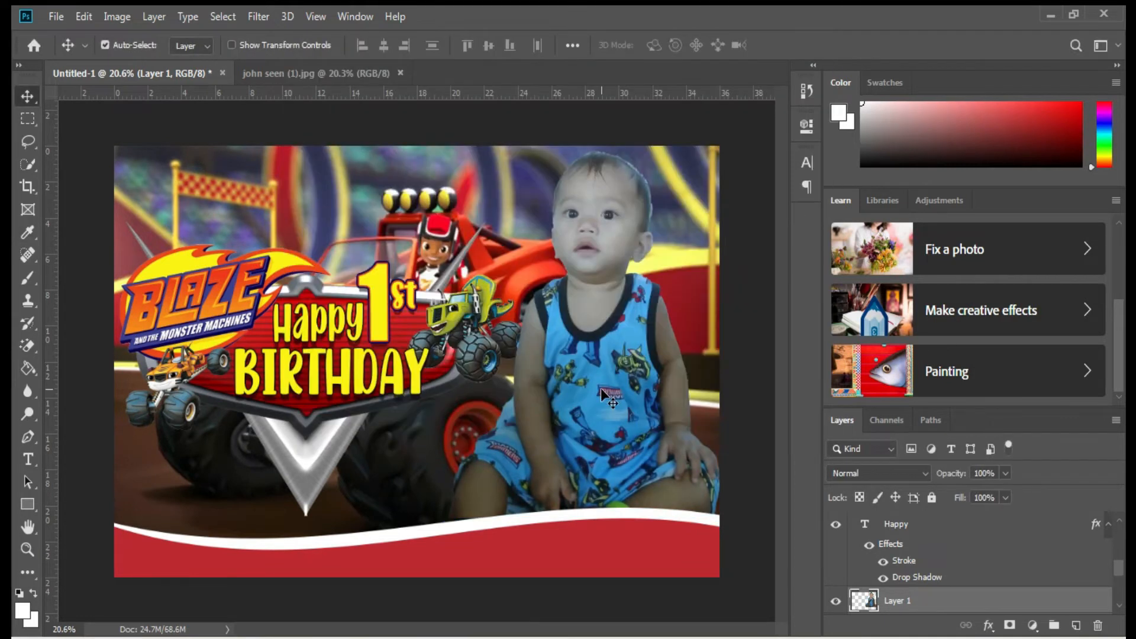
{"action": "scroll", "coordinate": [604, 395], "scroll_direction": "down", "scroll_amount": 1}
Apply Image > Adjustments > Match Color to the baby layer.
{"action": "left_click", "coordinate": [117, 17]}
{"action": "left_click", "coordinate": [149, 61]}
{"action": "left_click", "coordinate": [308, 379]}
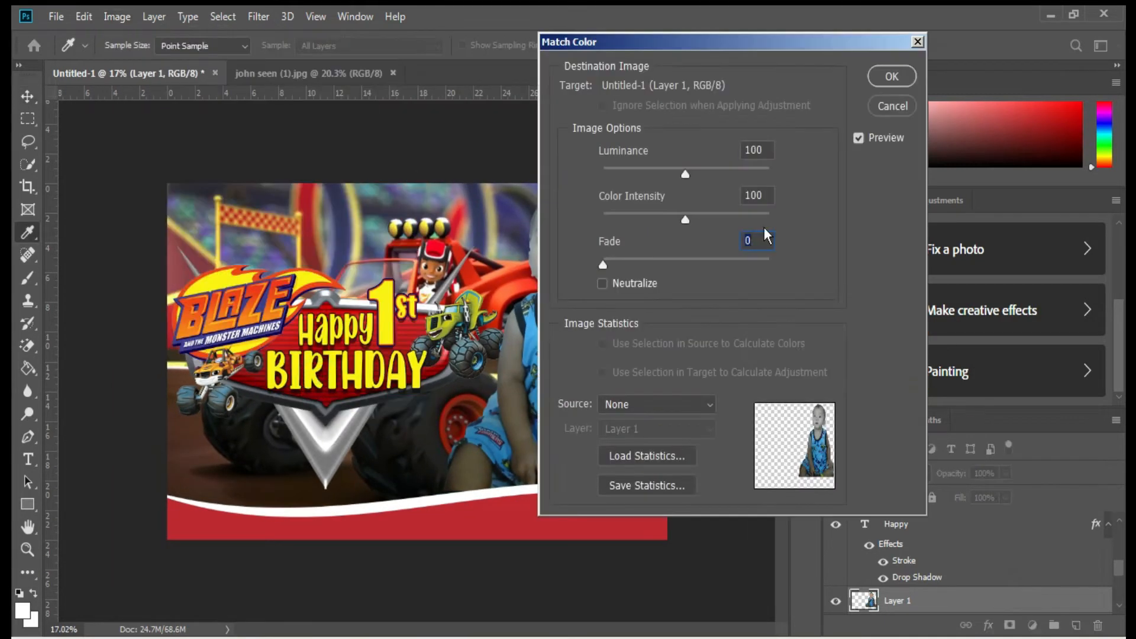
{"action": "key", "text": "Return"}
{"action": "scroll", "coordinate": [722, 204], "scroll_direction": "up", "scroll_amount": 1}
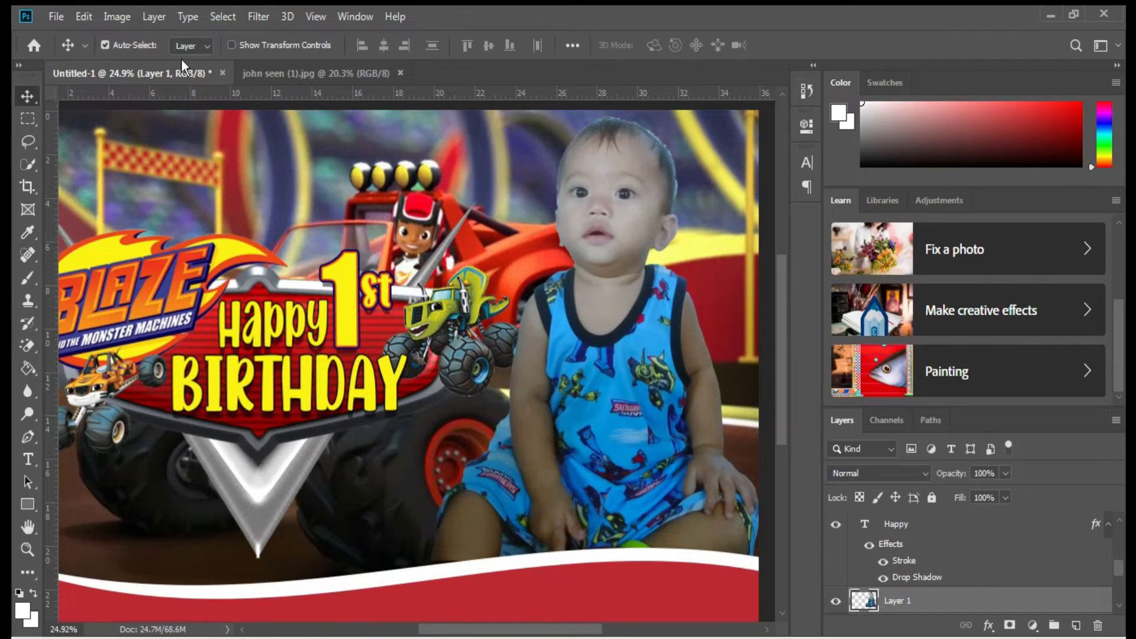
{"action": "left_click", "coordinate": [117, 16]}
Give Layer 1 a white outer glow, 24 px size at 69% opacity.
{"action": "right_click", "coordinate": [622, 400]}
{"action": "left_click", "coordinate": [654, 410]}
{"action": "right_click", "coordinate": [975, 604]}
{"action": "left_click", "coordinate": [543, 495]}
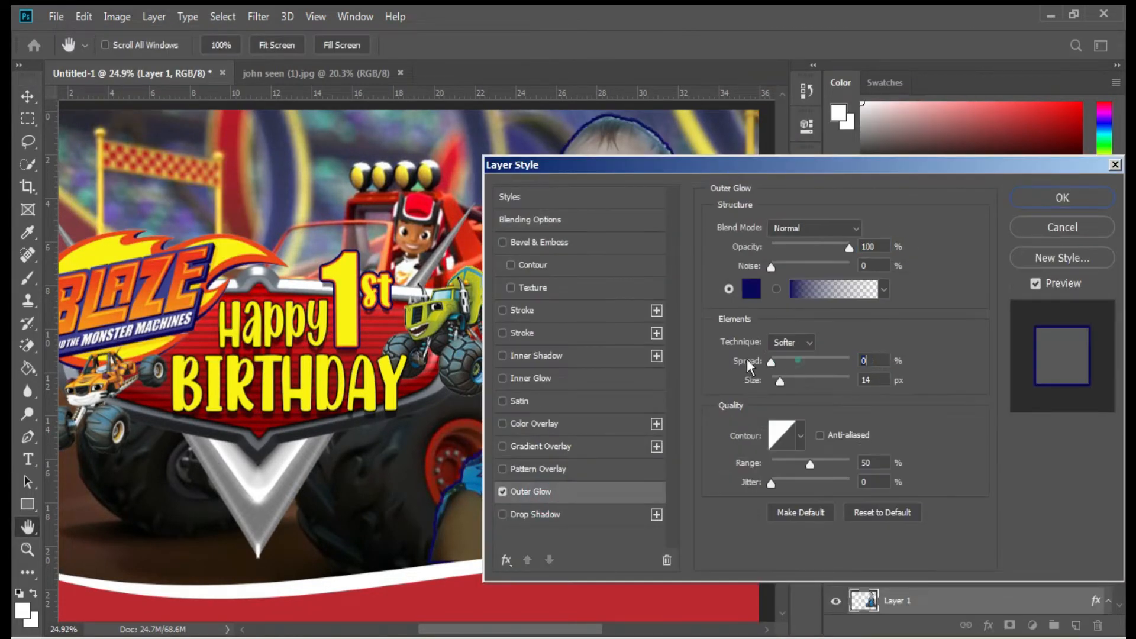
{"action": "left_click", "coordinate": [753, 289]}
{"action": "left_click_drag", "start_coordinate": [719, 235], "coordinate": [581, 120]}
{"action": "left_click", "coordinate": [951, 112]}
{"action": "left_click_drag", "start_coordinate": [776, 383], "coordinate": [782, 381]}
{"action": "left_click_drag", "start_coordinate": [849, 247], "coordinate": [826, 250]}
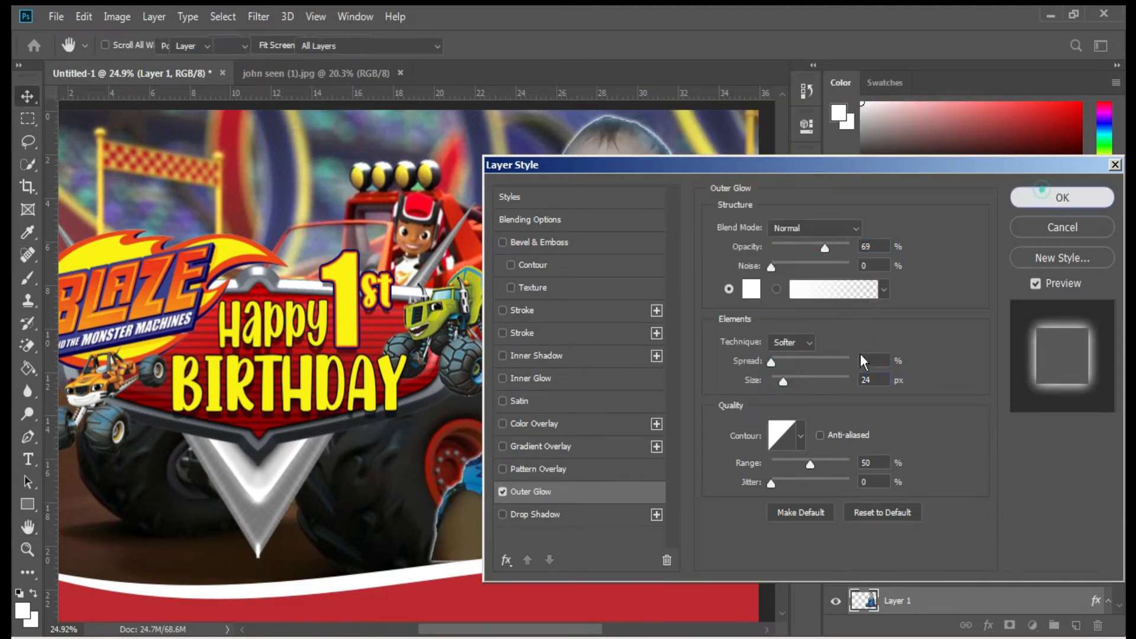
{"action": "left_click", "coordinate": [1042, 190]}
Enlarge the baby cutout slightly downward.
{"action": "key", "text": "ctrl+t"}
{"action": "left_click_drag", "start_coordinate": [595, 564], "coordinate": [592, 573]}
{"action": "key", "text": "Return"}
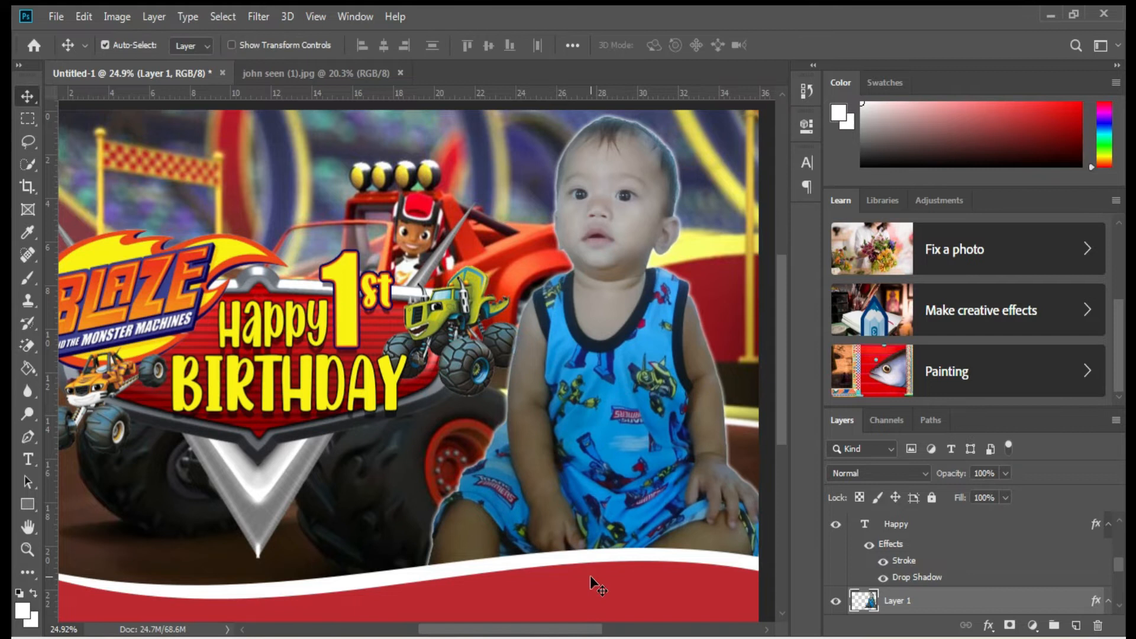
{"action": "scroll", "coordinate": [590, 575], "scroll_direction": "down", "scroll_amount": 5}
{"action": "scroll", "coordinate": [373, 391], "scroll_direction": "up", "scroll_amount": 2}
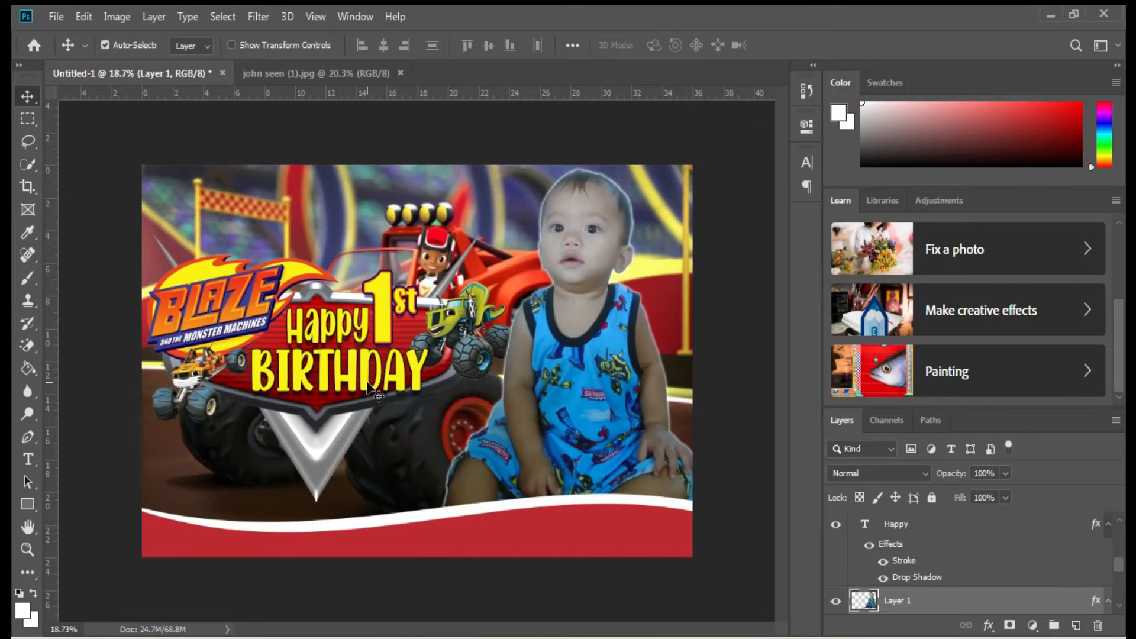
{"action": "scroll", "coordinate": [295, 457], "scroll_direction": "up", "scroll_amount": 2}
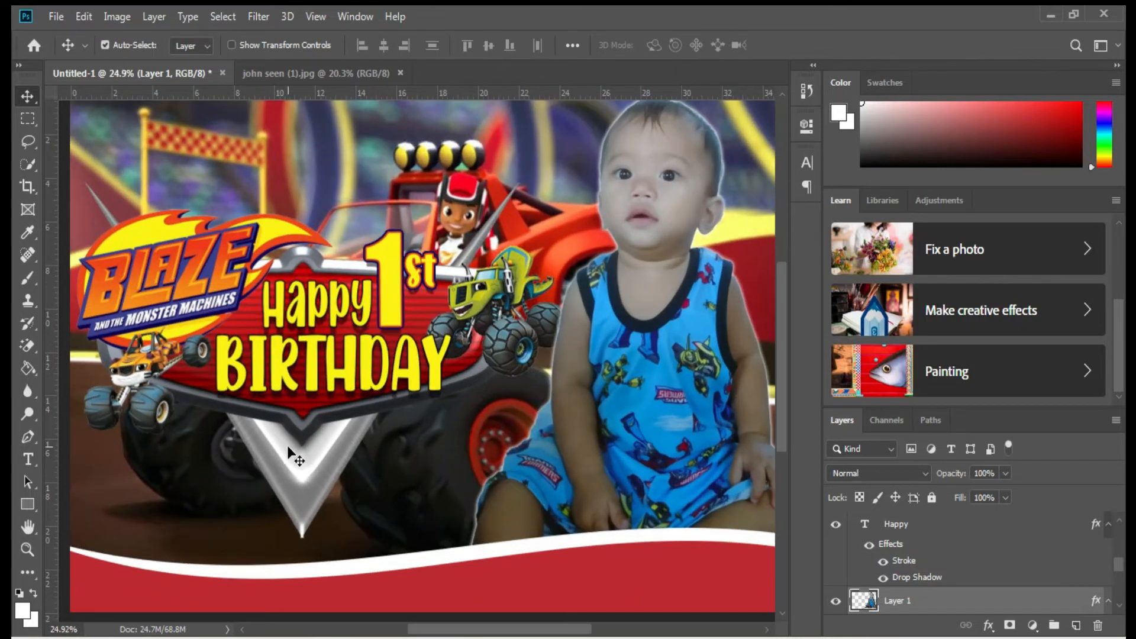
{"action": "left_click", "coordinate": [171, 416]}
Start a text line at the banner's lower left with near-white text colour.
{"action": "left_click", "coordinate": [279, 454]}
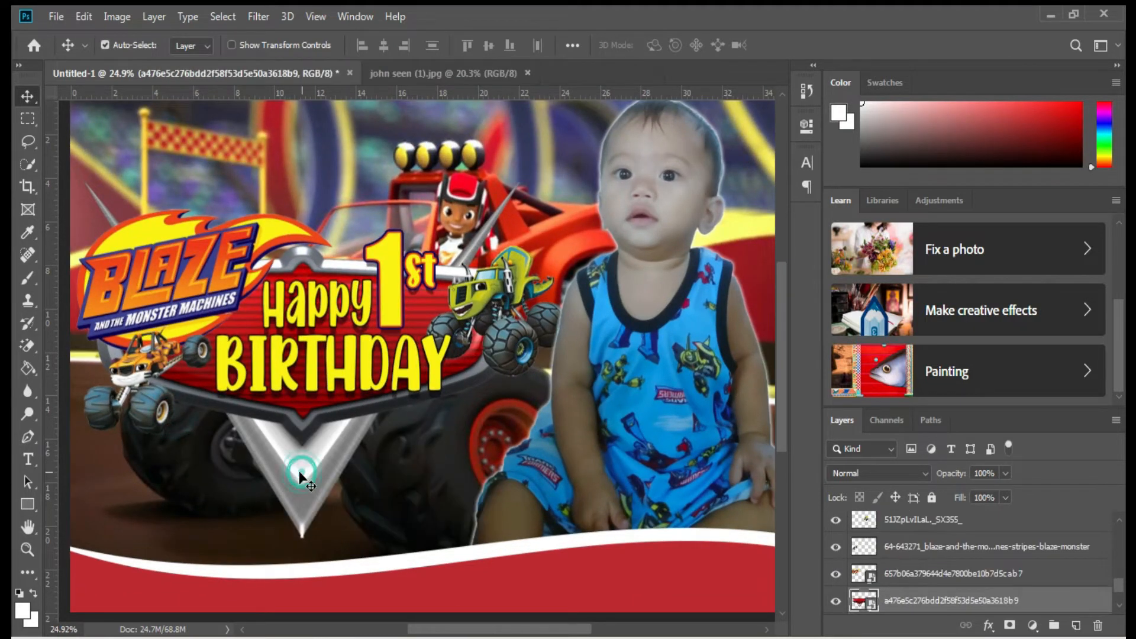
{"action": "key", "text": "t"}
{"action": "left_click", "coordinate": [87, 492]}
{"action": "left_click", "coordinate": [668, 49]}
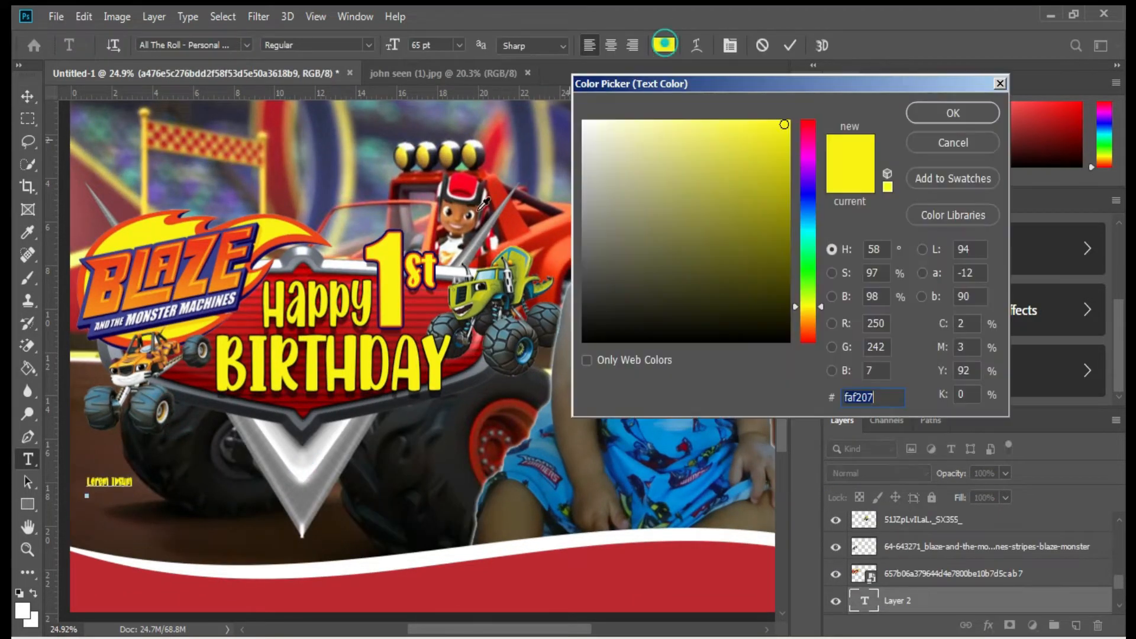
{"action": "left_click", "coordinate": [238, 301]}
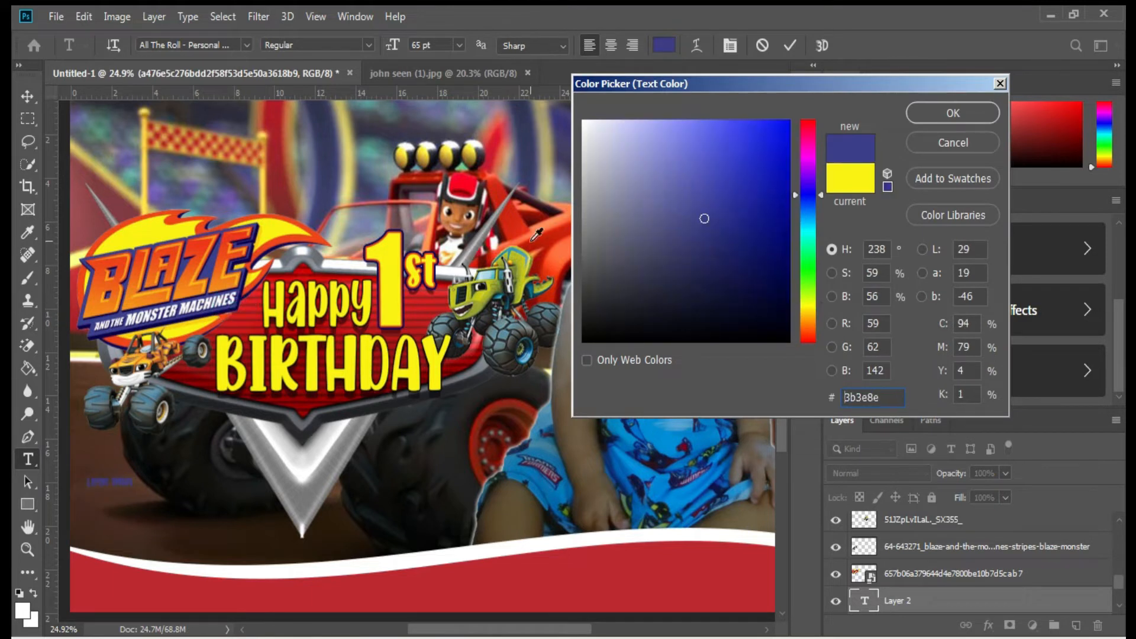
{"action": "left_click", "coordinate": [617, 144]}
{"action": "left_click", "coordinate": [953, 113]}
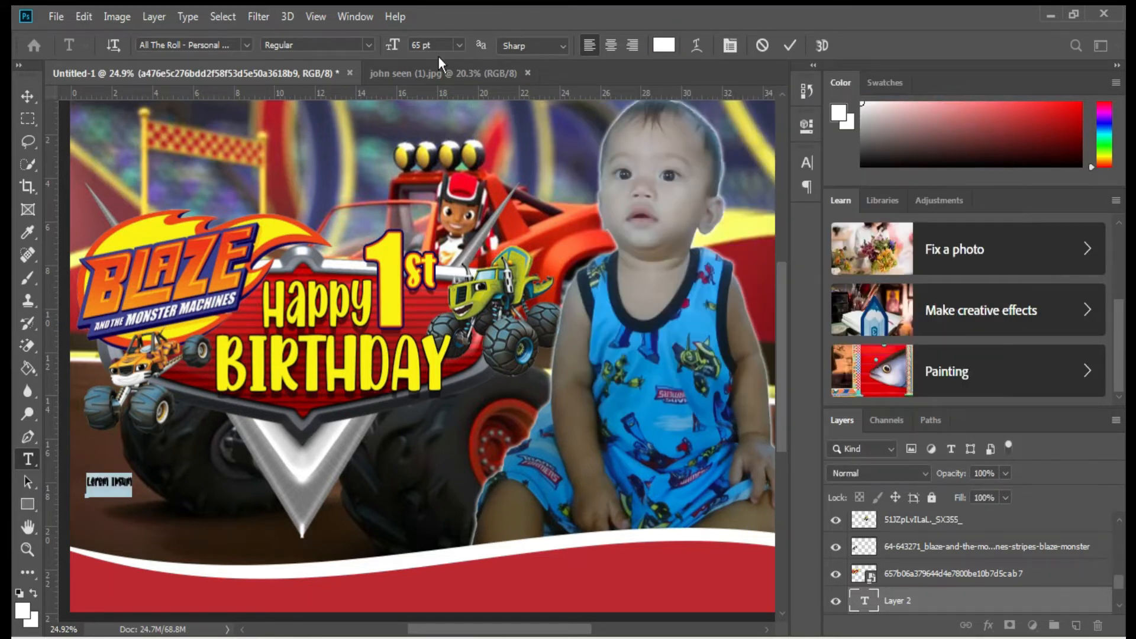
Type the child's name and enlarge it across the lower left of the banner.
{"action": "scroll", "coordinate": [318, 467], "scroll_direction": "up", "scroll_amount": 20}
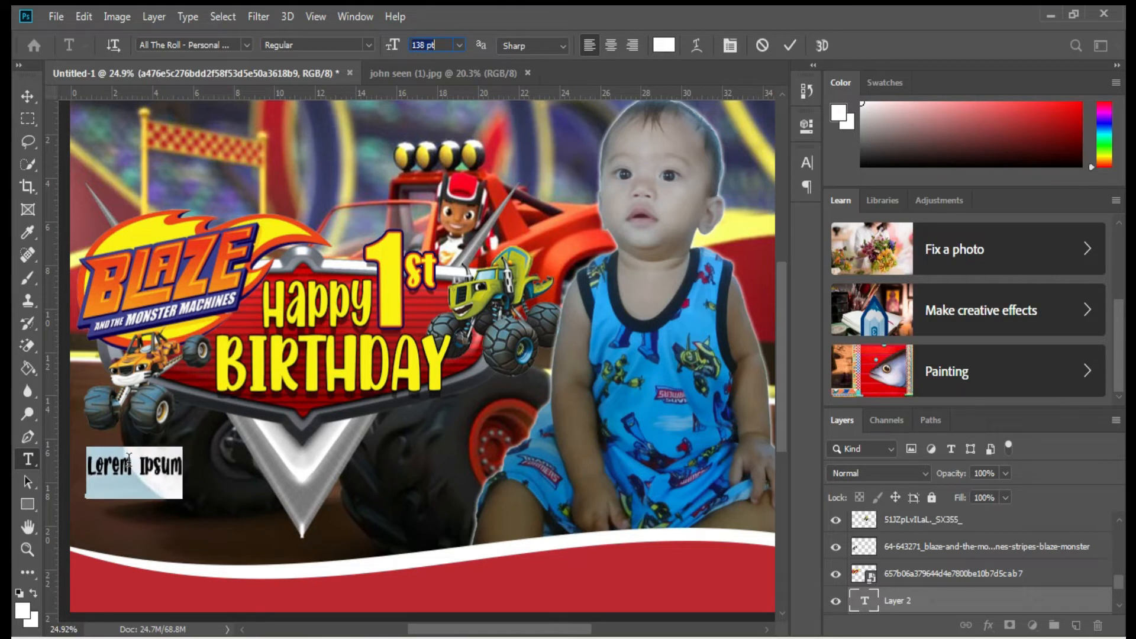
{"action": "type", "text": "John"}
{"action": "left_click", "coordinate": [230, 485]}
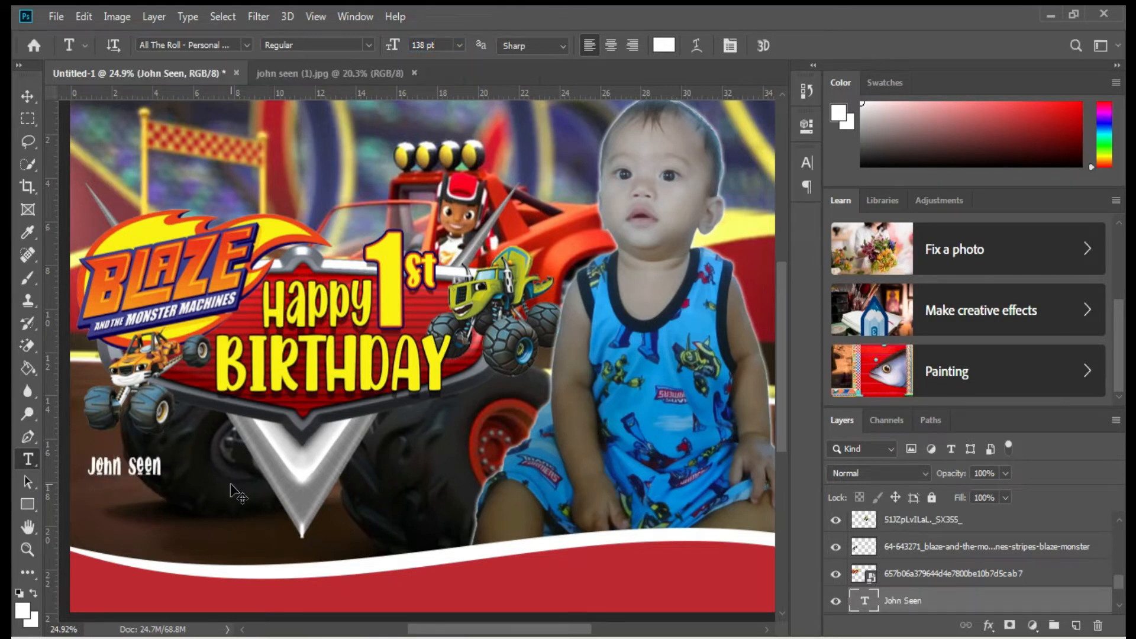
{"action": "key", "text": "ctrl+t"}
{"action": "left_click_drag", "start_coordinate": [166, 465], "coordinate": [486, 514]}
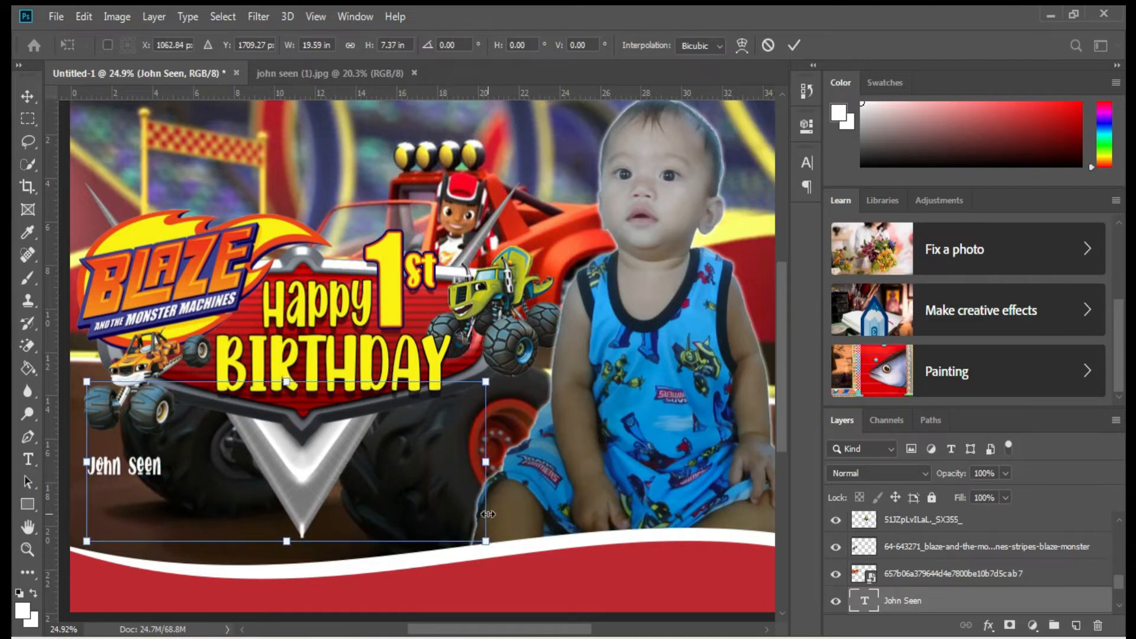
{"action": "key", "text": "Return"}
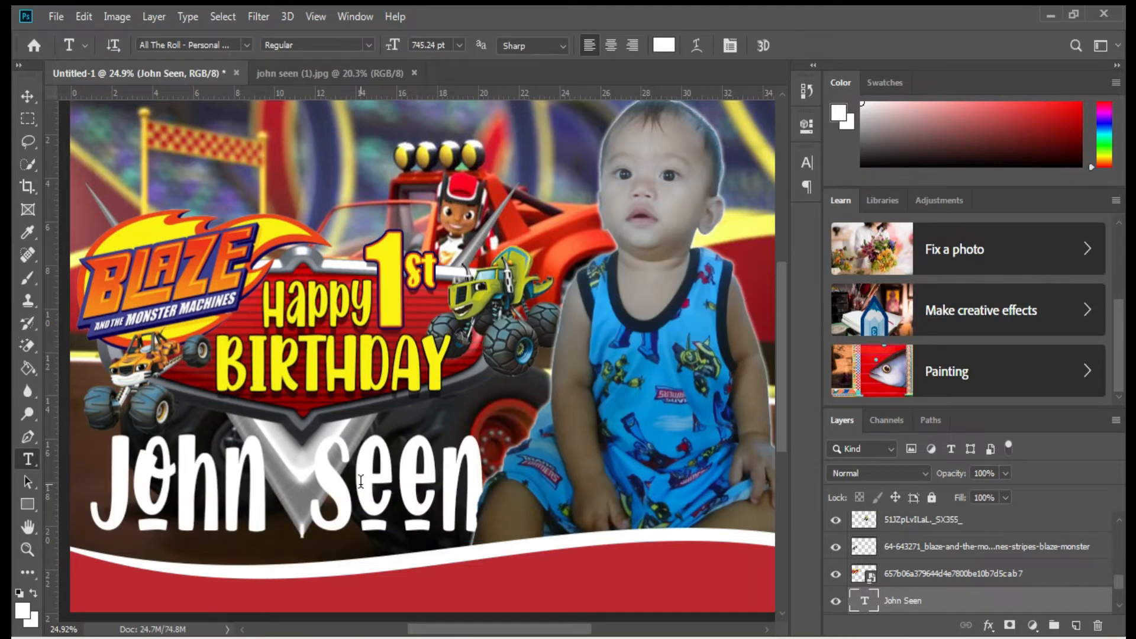
Set the name text to the cherif font at 200 pt and move it onto the V.
{"action": "left_click", "coordinate": [361, 481]}
{"action": "key", "text": "ctrl+a"}
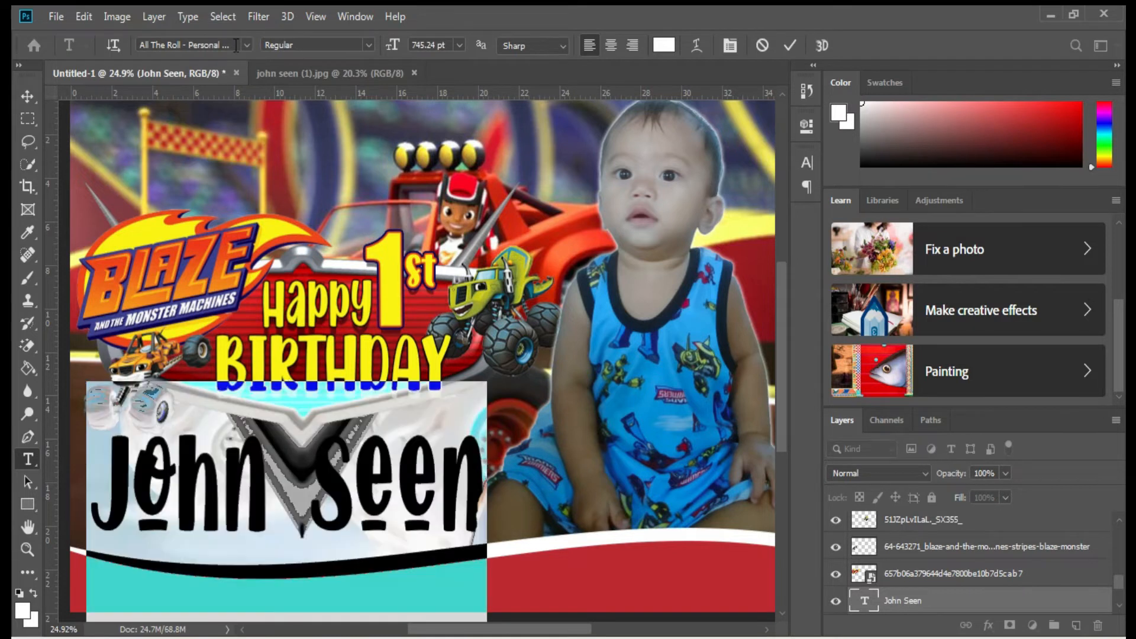
{"action": "left_click", "coordinate": [246, 45]}
{"action": "scroll", "coordinate": [366, 334], "scroll_direction": "down", "scroll_amount": 13}
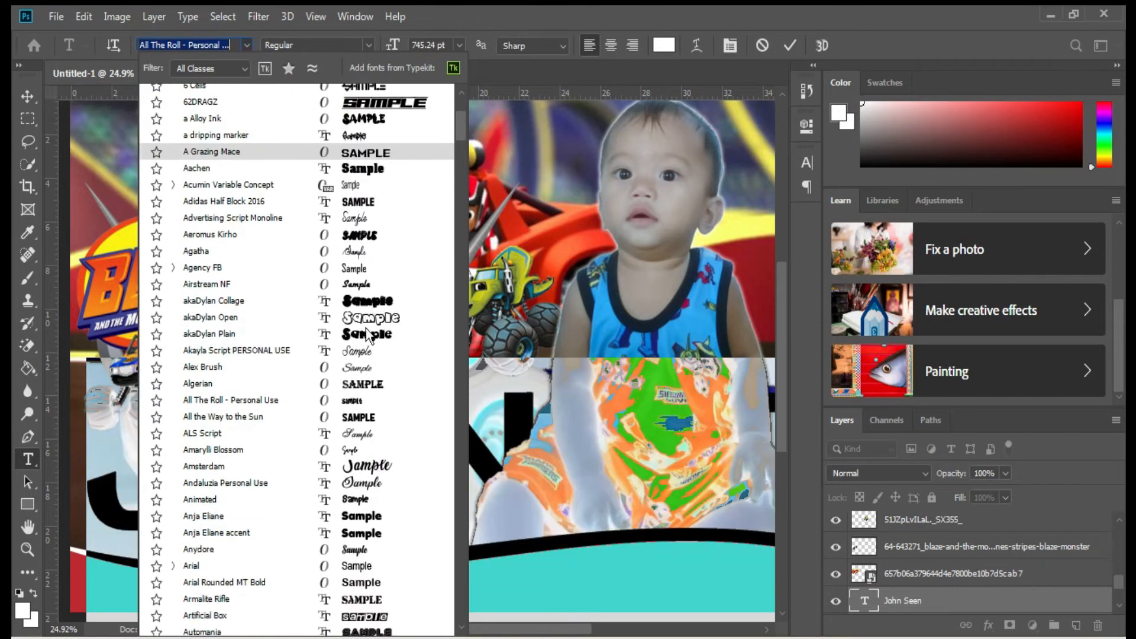
{"action": "scroll", "coordinate": [366, 334], "scroll_direction": "down", "scroll_amount": 10}
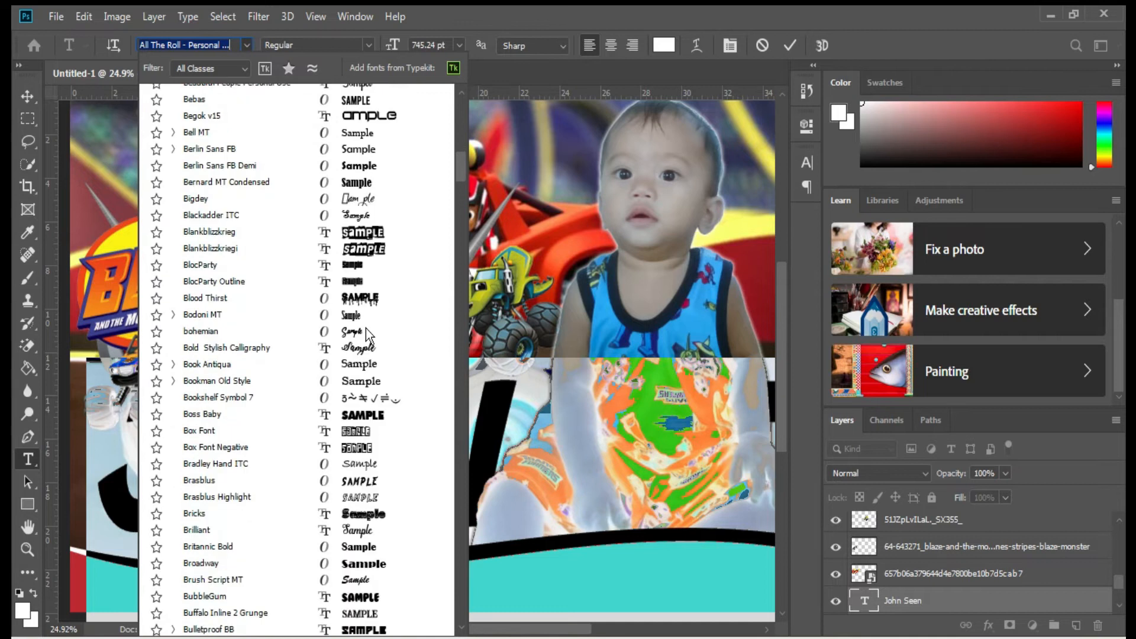
{"action": "scroll", "coordinate": [366, 334], "scroll_direction": "down", "scroll_amount": 4}
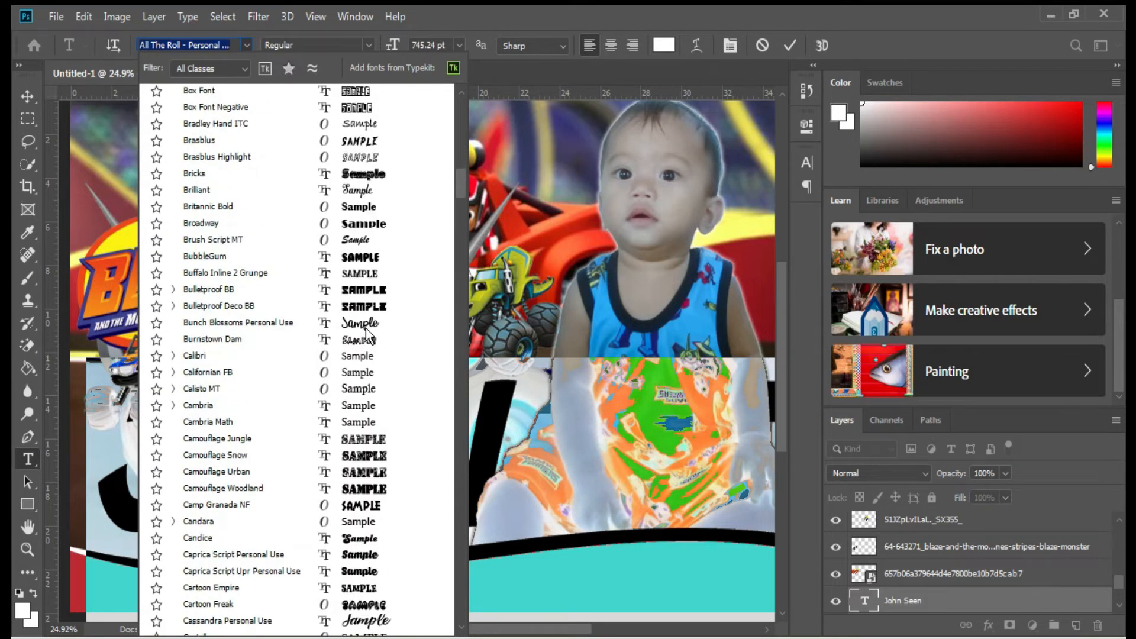
{"action": "scroll", "coordinate": [366, 335], "scroll_direction": "down", "scroll_amount": 4}
{"action": "scroll", "coordinate": [368, 387], "scroll_direction": "down", "scroll_amount": 2}
{"action": "left_click", "coordinate": [369, 472]}
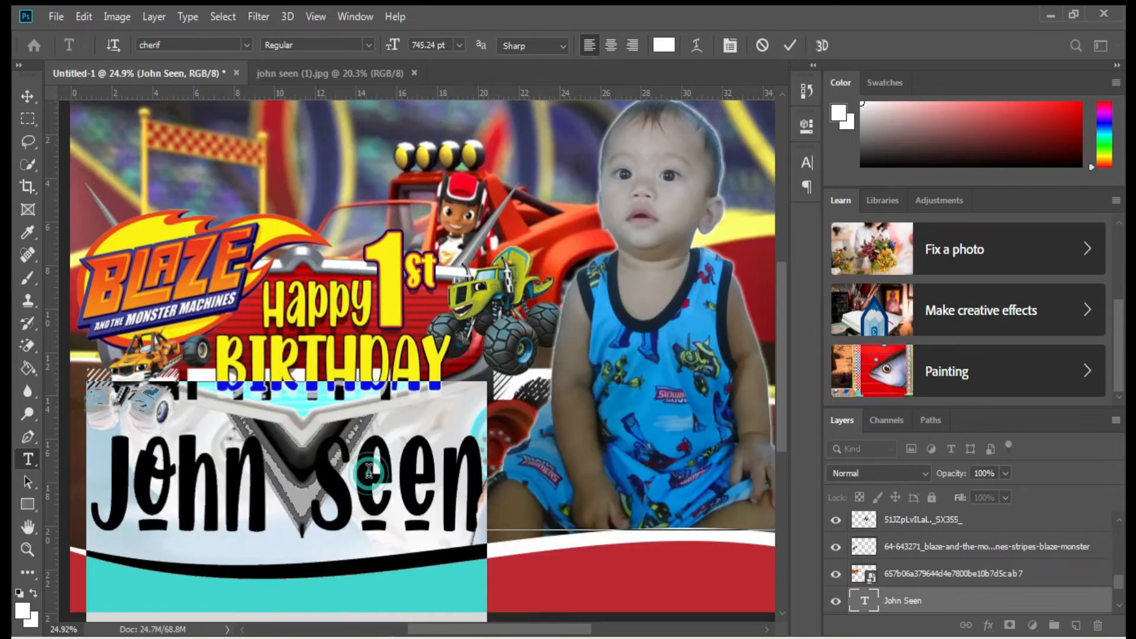
{"action": "left_click", "coordinate": [427, 45]}
{"action": "type", "text": "200"}
{"action": "key", "text": "Return"}
{"action": "left_click_drag", "start_coordinate": [359, 594], "coordinate": [339, 489]}
{"action": "key", "text": "ctrl+Return"}
Retype the child's full name in capitals and enlarge it across the V.
{"action": "left_click", "coordinate": [190, 484]}
{"action": "key", "text": "ctrl+a"}
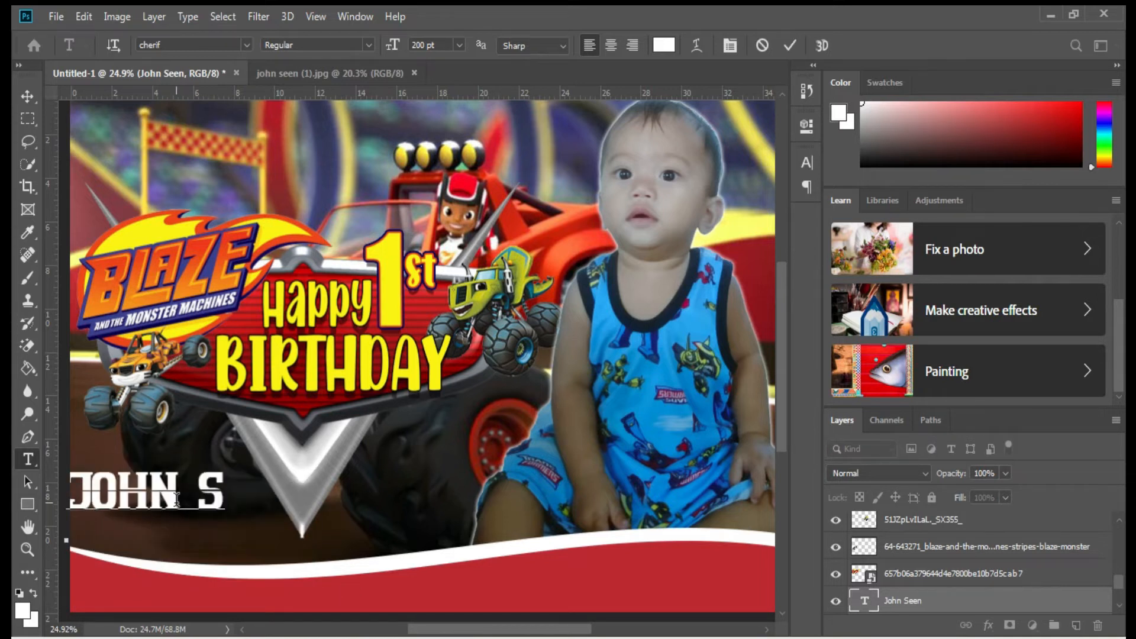
{"action": "key", "text": "ctrl+Return"}
{"action": "key", "text": "ctrl+t"}
{"action": "left_click_drag", "start_coordinate": [310, 490], "coordinate": [474, 475]}
{"action": "key", "text": "Return"}
Move the name layer below BIRTHDAY and nudge it slightly left and up.
{"action": "left_click_drag", "start_coordinate": [892, 487], "coordinate": [878, 582]}
{"action": "left_click", "coordinate": [383, 490]}
{"action": "left_click_drag", "start_coordinate": [418, 552], "coordinate": [417, 533]}
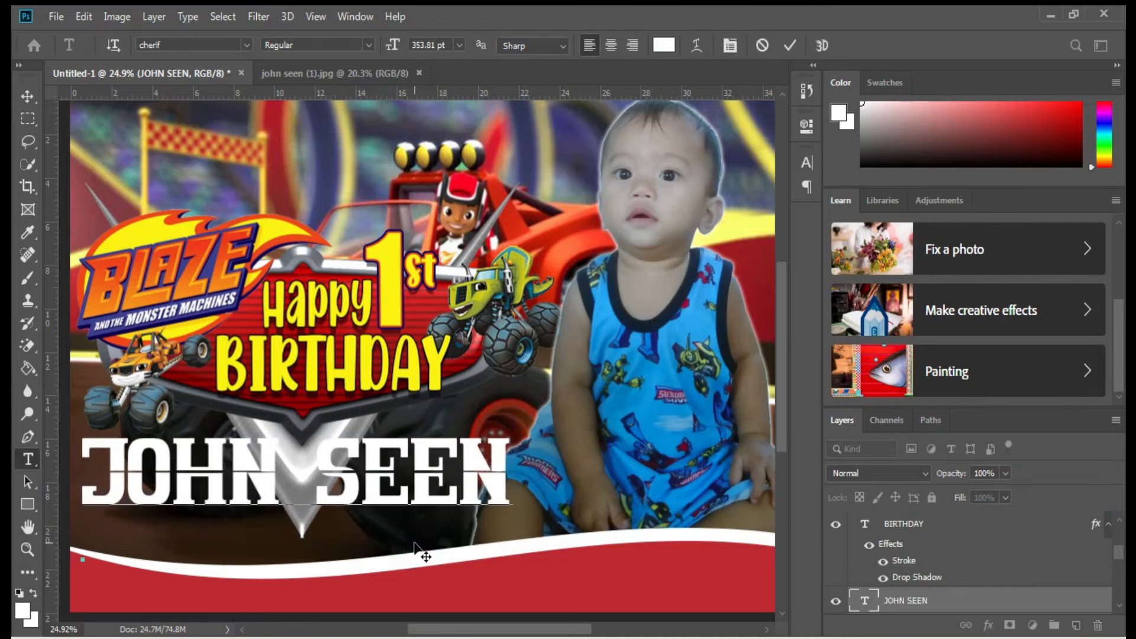
Add a 16 px stroke sampled from the logo's dark blue to the name layer.
{"action": "left_click", "coordinate": [788, 45]}
{"action": "right_click", "coordinate": [932, 598]}
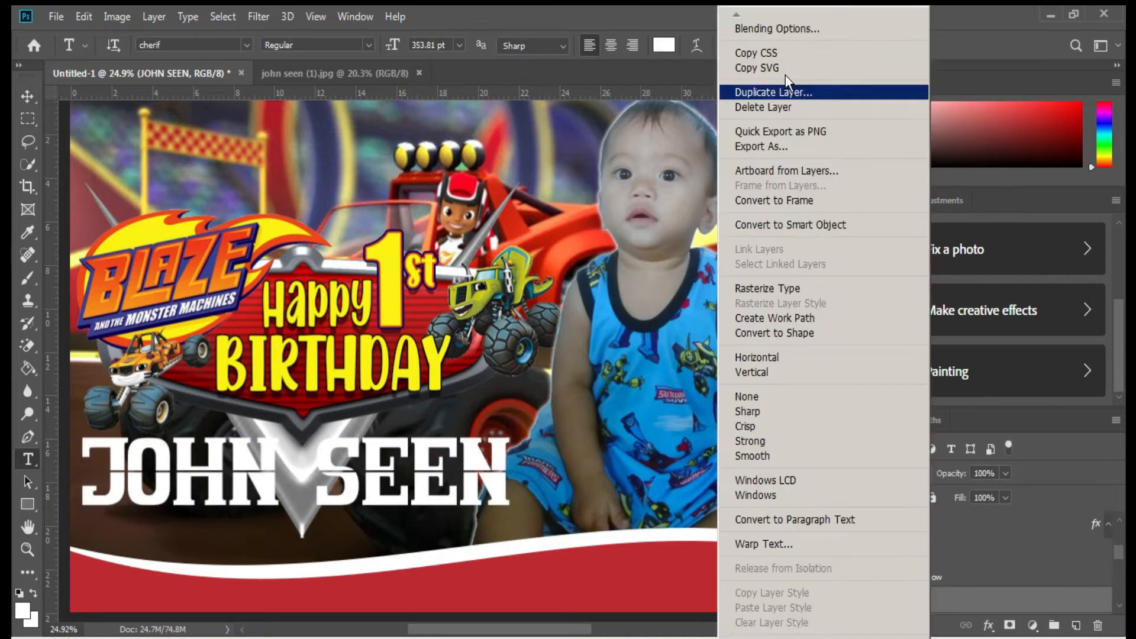
{"action": "left_click", "coordinate": [769, 23]}
{"action": "left_click", "coordinate": [522, 333]}
{"action": "left_click", "coordinate": [749, 359]}
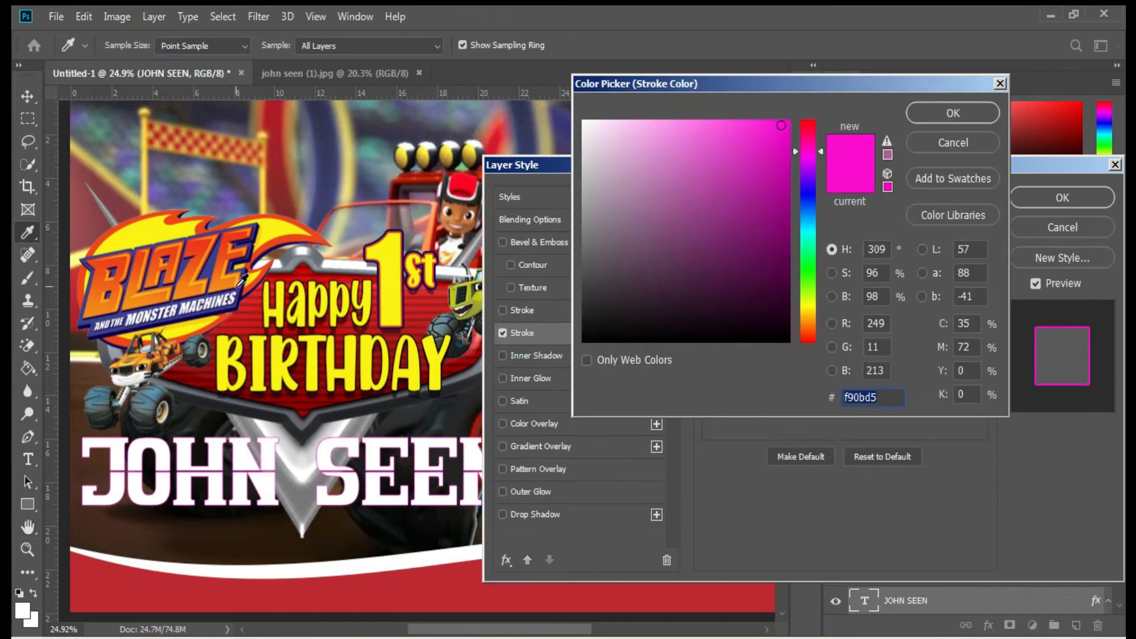
{"action": "left_click", "coordinate": [239, 288]}
{"action": "left_click", "coordinate": [935, 114]}
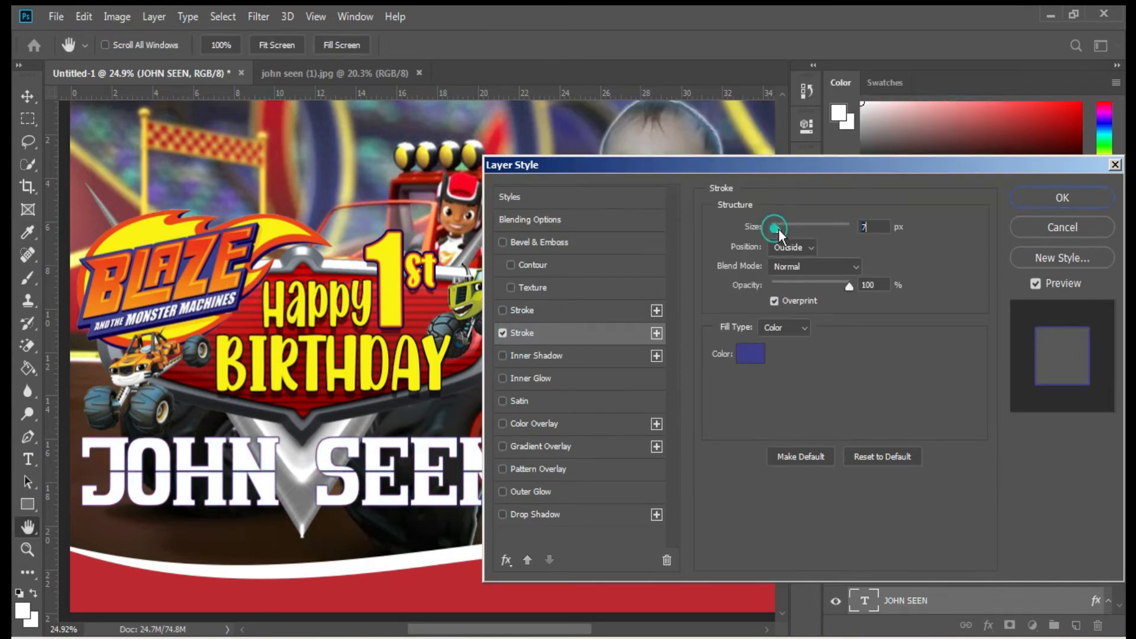
{"action": "left_click_drag", "start_coordinate": [778, 229], "coordinate": [782, 229]}
Add a drop shadow with 51 px distance and 77% opacity, and deepen the outline blue.
{"action": "left_click", "coordinate": [545, 514]}
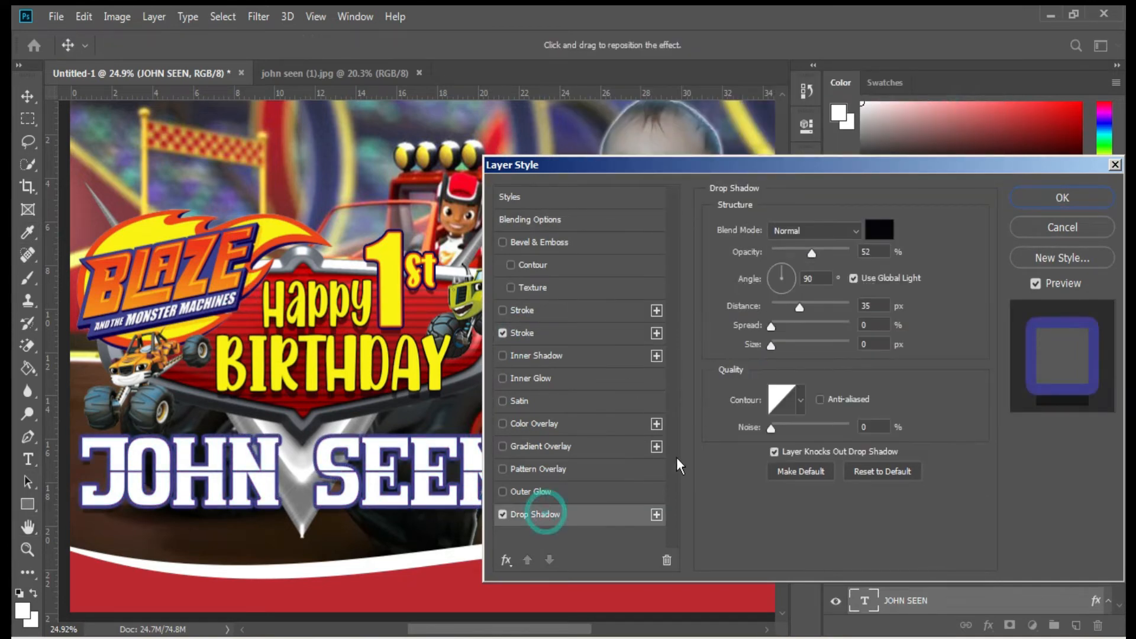
{"action": "left_click_drag", "start_coordinate": [801, 307], "coordinate": [813, 307]}
{"action": "left_click_drag", "start_coordinate": [812, 253], "coordinate": [831, 253]}
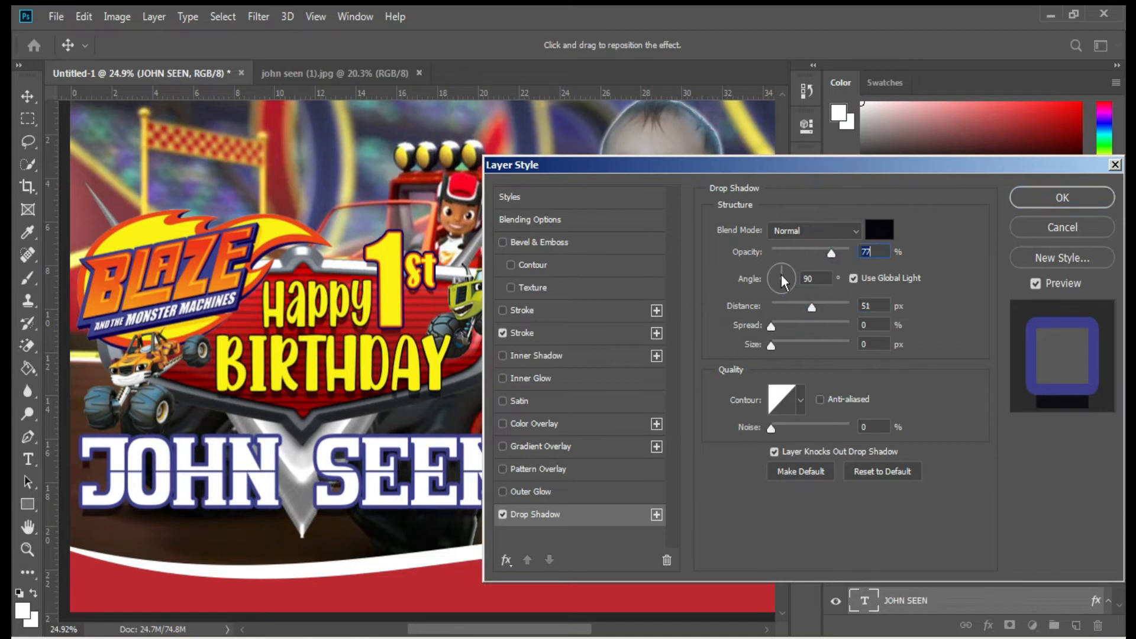
{"action": "left_click", "coordinate": [531, 335]}
{"action": "left_click", "coordinate": [750, 362]}
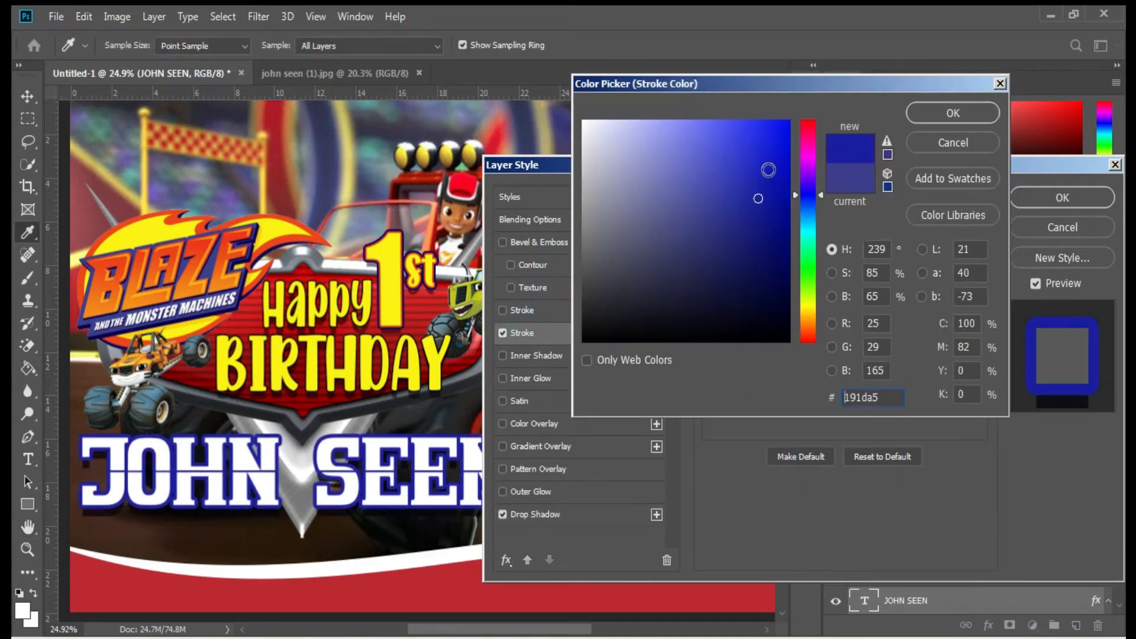
{"action": "left_click", "coordinate": [948, 115]}
{"action": "left_click", "coordinate": [1056, 197]}
Set the rectangle fill to the yellow faf207 sampled from the 1st text.
{"action": "key", "text": "v"}
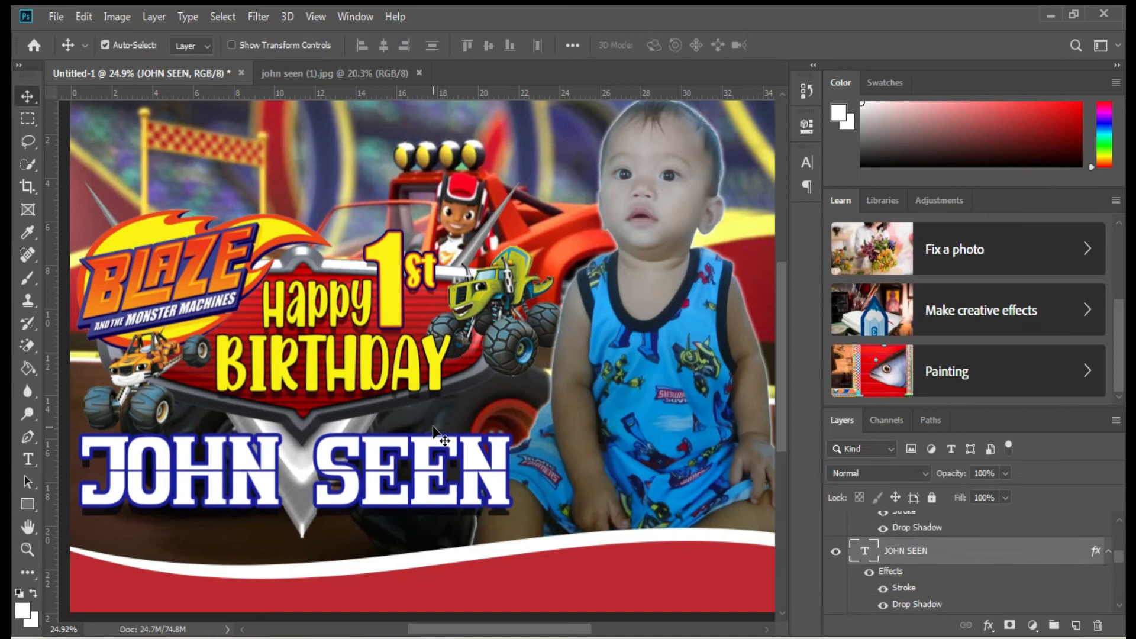
{"action": "left_click", "coordinate": [28, 504]}
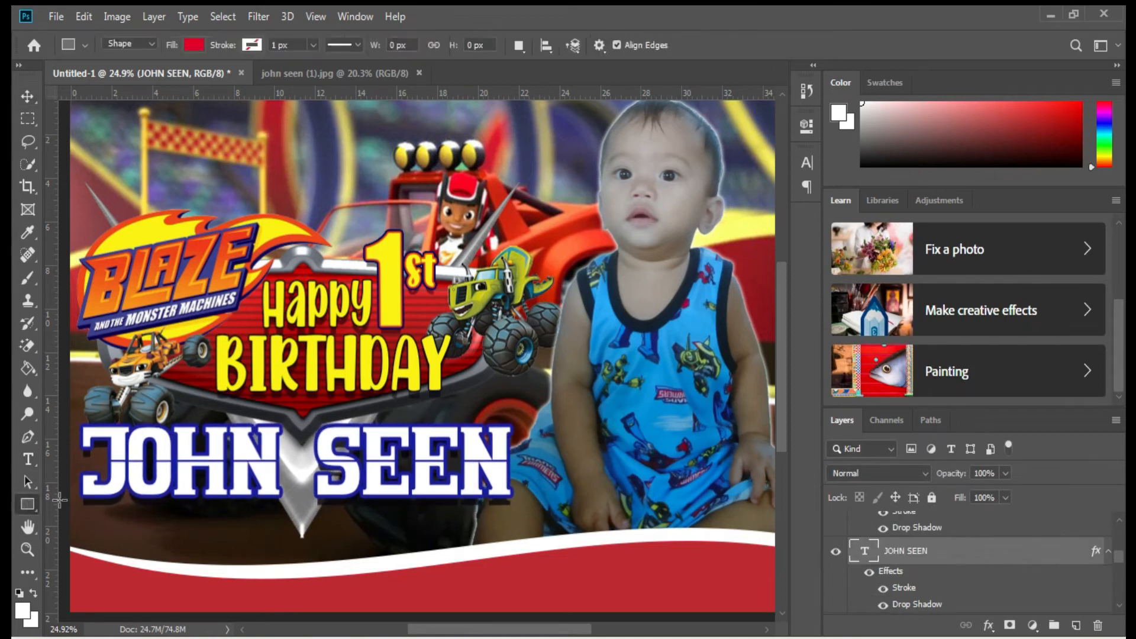
{"action": "left_click", "coordinate": [193, 43]}
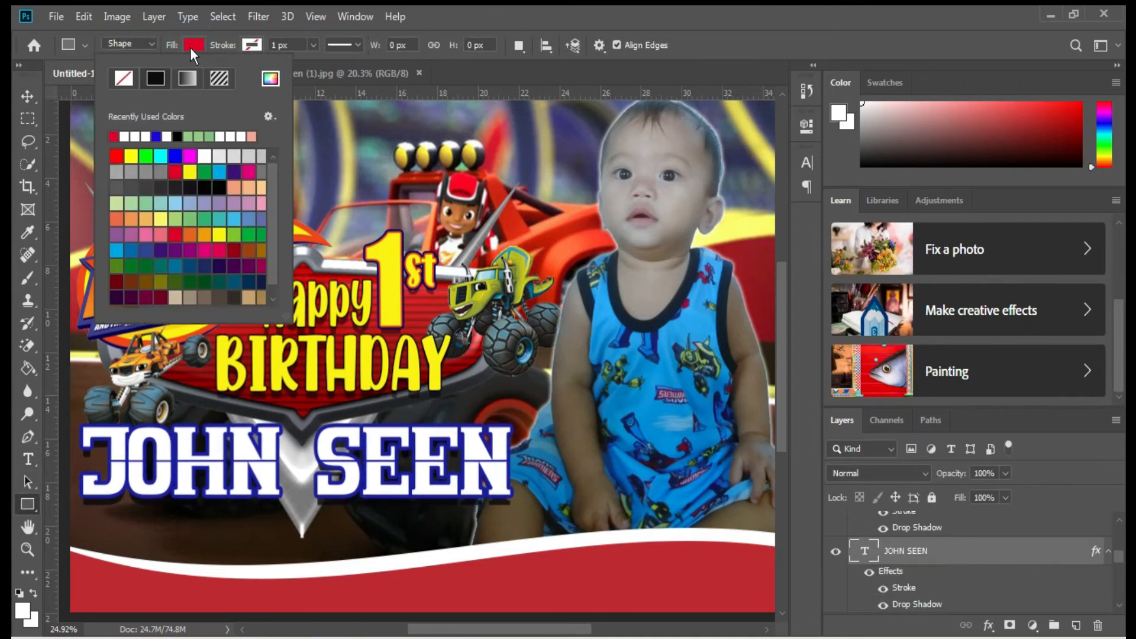
{"action": "left_click", "coordinate": [270, 80]}
{"action": "left_click", "coordinate": [399, 258]}
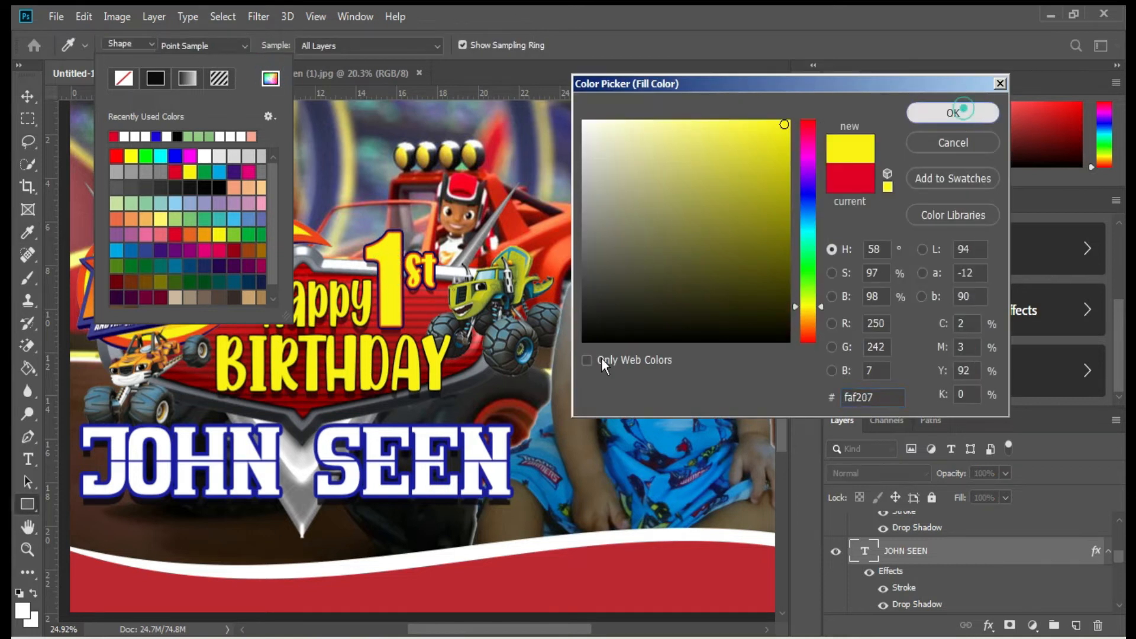
{"action": "left_click", "coordinate": [953, 111]}
Draw a 1180 by 251 px yellow bar below the name and move its layer to the top.
{"action": "left_click_drag", "start_coordinate": [171, 506], "coordinate": [411, 560]}
{"action": "left_click_drag", "start_coordinate": [335, 540], "coordinate": [340, 541]}
{"action": "key", "text": "Down"}
{"action": "key", "text": "Return"}
{"action": "left_click_drag", "start_coordinate": [942, 551], "coordinate": [899, 518]}
Add a black Impact surname text line positioned over the yellow bar.
{"action": "key", "text": "t"}
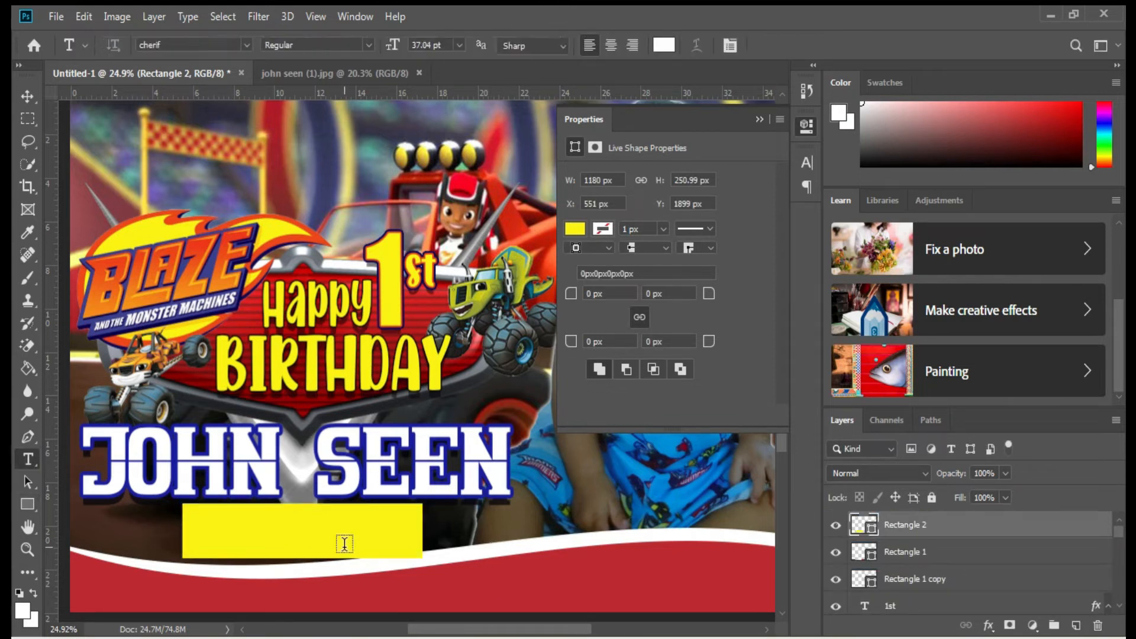
{"action": "left_click", "coordinate": [332, 600]}
{"action": "left_click_drag", "start_coordinate": [398, 620], "coordinate": [333, 552]}
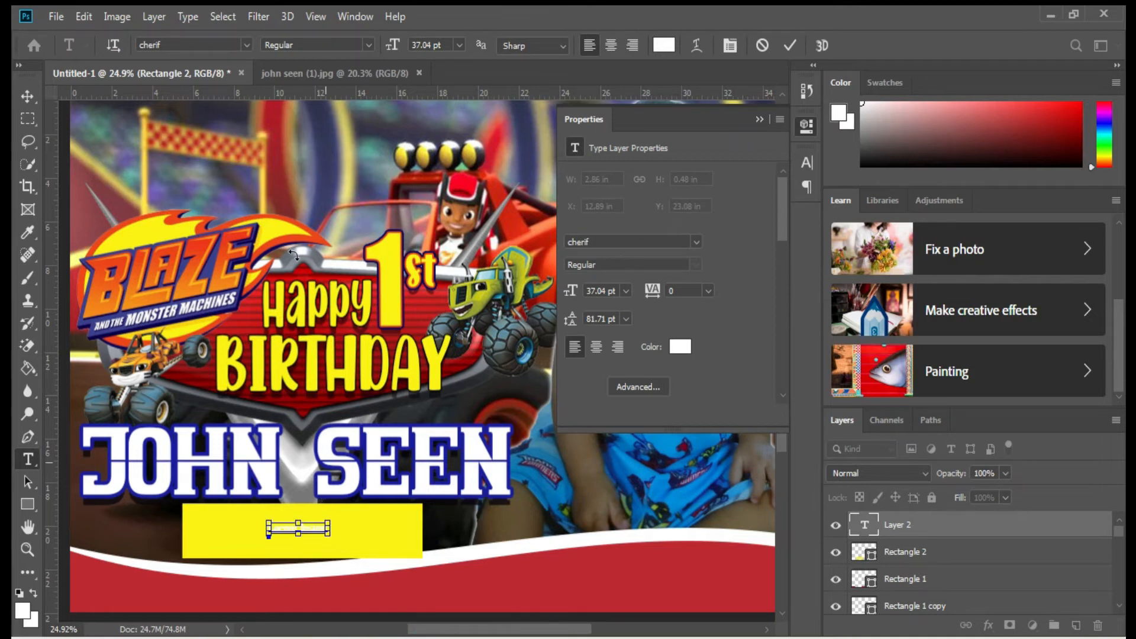
{"action": "left_click", "coordinate": [246, 44]}
{"action": "left_click", "coordinate": [346, 113]}
{"action": "left_click", "coordinate": [664, 48]}
{"action": "left_click", "coordinate": [788, 344]}
{"action": "left_click", "coordinate": [997, 117]}
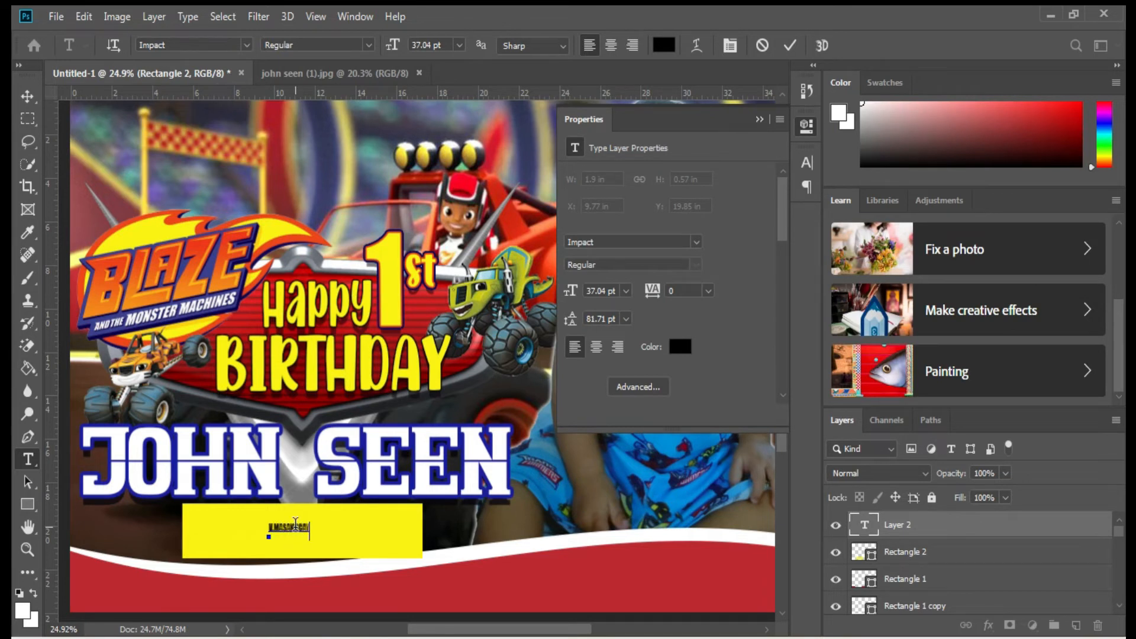
Free-transform the surname text to about 177.69 pt so it fills the yellow bar.
{"action": "key", "text": "ctrl+t"}
{"action": "left_click_drag", "start_coordinate": [310, 533], "coordinate": [409, 564]}
{"action": "left_click_drag", "start_coordinate": [269, 543], "coordinate": [188, 541]}
{"action": "left_click_drag", "start_coordinate": [408, 575], "coordinate": [420, 579]}
{"action": "left_click_drag", "start_coordinate": [304, 579], "coordinate": [304, 559]}
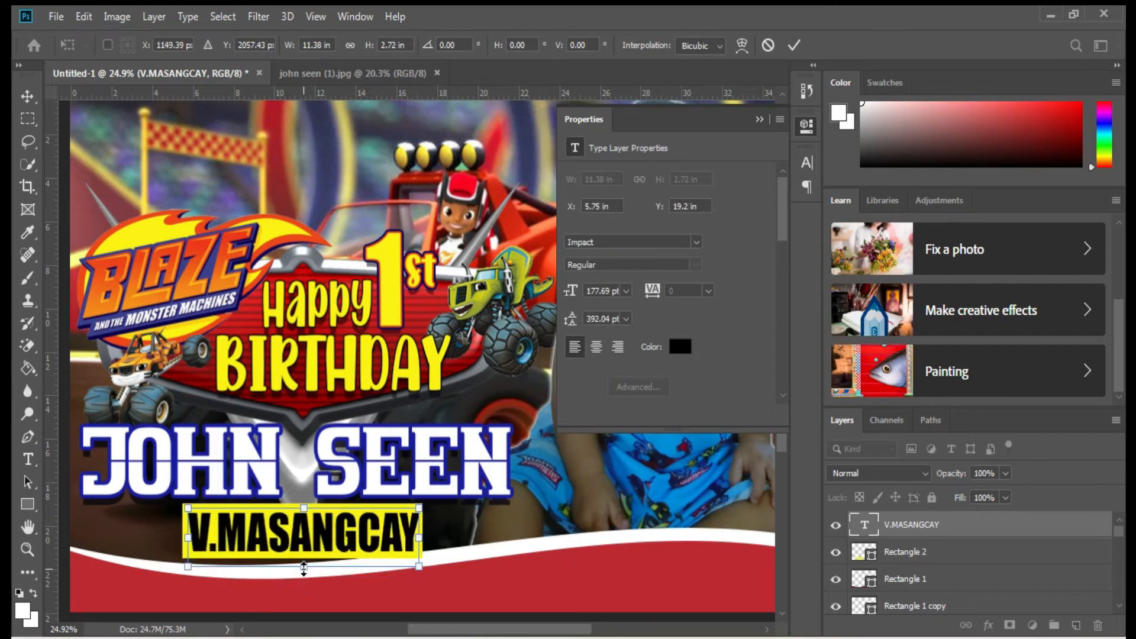
{"action": "key", "text": "Return"}
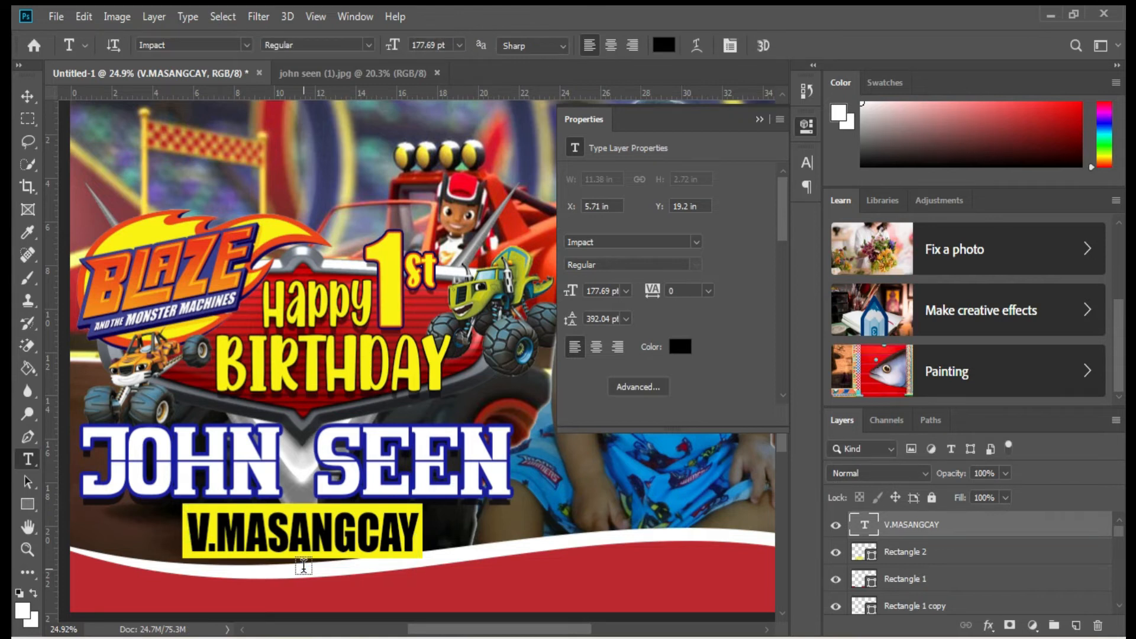
{"action": "scroll", "coordinate": [183, 551], "scroll_direction": "up", "scroll_amount": 1}
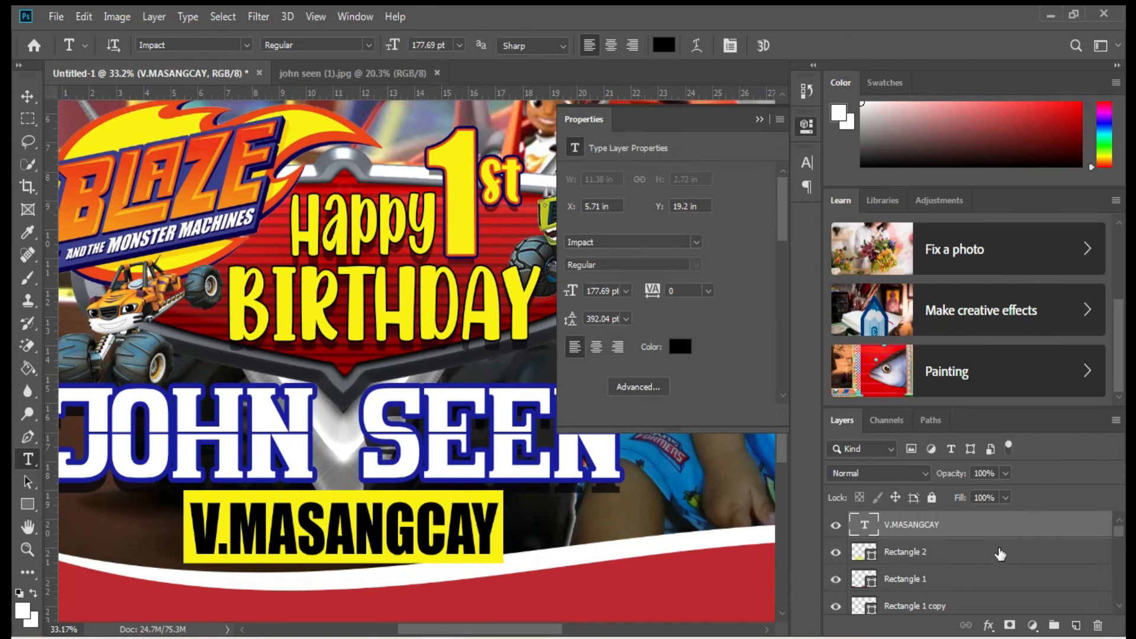
Place the red truck-with-driver image embedded and scale it into the lower-left corner.
{"action": "left_click", "coordinate": [56, 16]}
{"action": "left_click", "coordinate": [89, 296]}
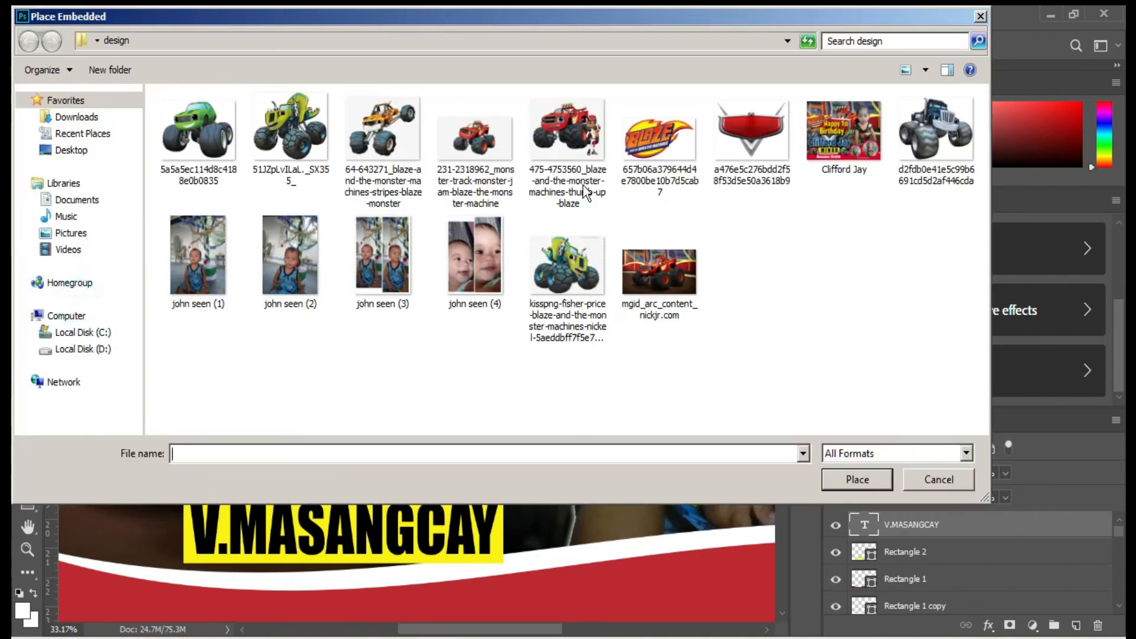
{"action": "double_click", "coordinate": [577, 149]}
{"action": "left_click_drag", "start_coordinate": [449, 456], "coordinate": [229, 547]}
{"action": "left_click_drag", "start_coordinate": [441, 630], "coordinate": [398, 630]}
{"action": "scroll", "coordinate": [406, 485], "scroll_direction": "down", "scroll_amount": 2}
{"action": "left_click_drag", "start_coordinate": [406, 481], "coordinate": [407, 535]}
{"action": "left_click_drag", "start_coordinate": [543, 299], "coordinate": [352, 370]}
{"action": "key", "text": "Return"}
Magic Eraser the white background from the red truck image and nudge the cutout.
{"action": "key", "text": "e"}
{"action": "left_click", "coordinate": [378, 431]}
{"action": "left_click", "coordinate": [530, 264]}
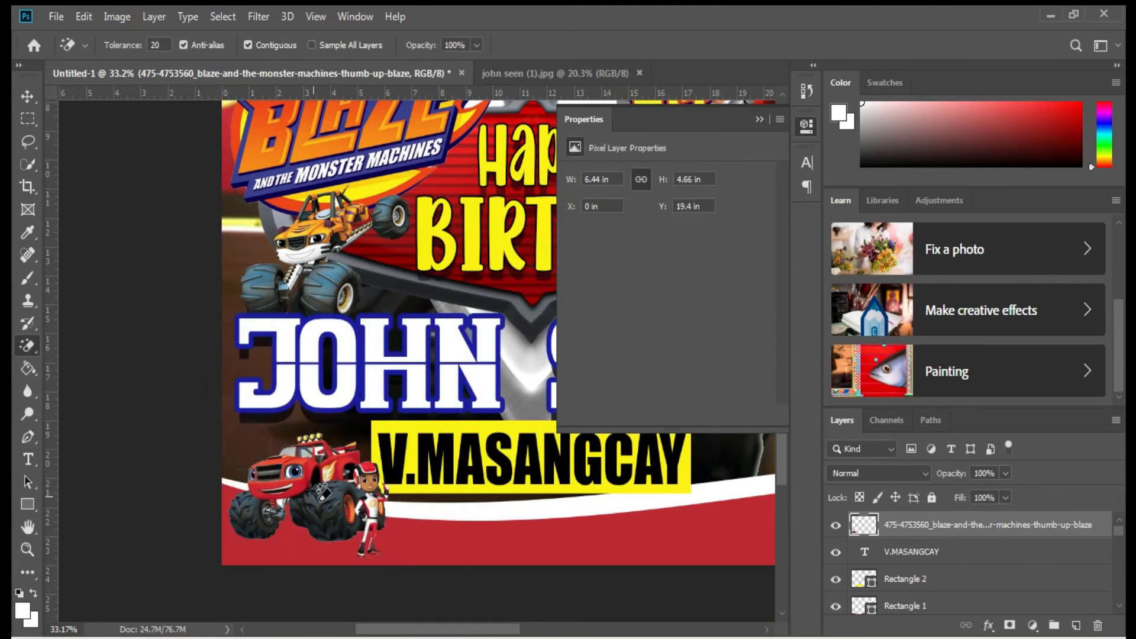
{"action": "scroll", "coordinate": [373, 325], "scroll_direction": "up", "scroll_amount": 2}
{"action": "key", "text": "ctrl+t"}
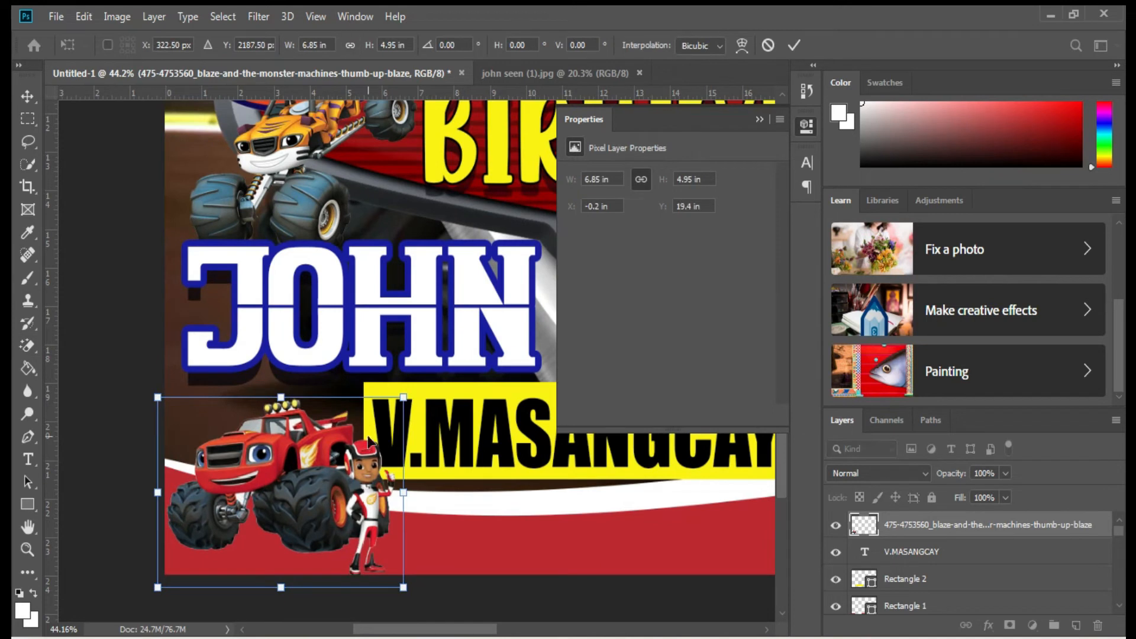
{"action": "left_click_drag", "start_coordinate": [361, 444], "coordinate": [361, 440]}
{"action": "key", "text": "Return"}
{"action": "left_click_drag", "start_coordinate": [470, 629], "coordinate": [572, 629]}
Place the green truck image embedded, shrink it and position it beside the surname bar.
{"action": "left_click", "coordinate": [56, 16]}
{"action": "left_click", "coordinate": [89, 294]}
{"action": "double_click", "coordinate": [204, 135]}
{"action": "left_click_drag", "start_coordinate": [414, 315], "coordinate": [415, 323]}
{"action": "left_click_drag", "start_coordinate": [415, 367], "coordinate": [365, 424]}
{"action": "key", "text": "Return"}
{"action": "scroll", "coordinate": [488, 438], "scroll_direction": "down", "scroll_amount": 5}
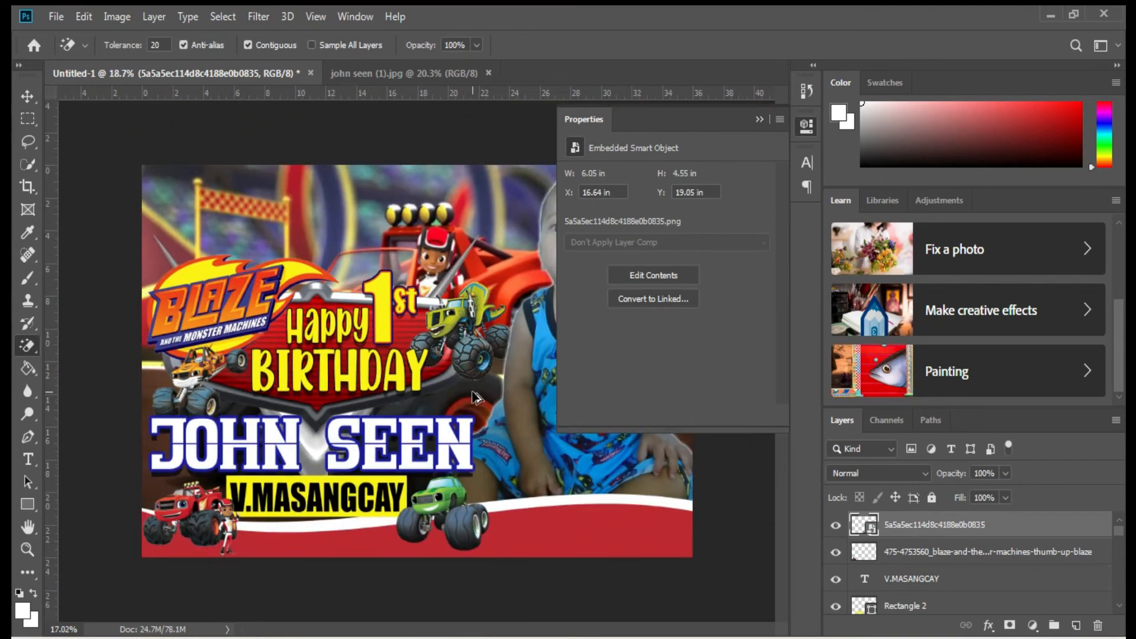
{"action": "scroll", "coordinate": [435, 388], "scroll_direction": "up", "scroll_amount": 1}
{"action": "left_click", "coordinate": [760, 121]}
{"action": "scroll", "coordinate": [467, 395], "scroll_direction": "up", "scroll_amount": 3}
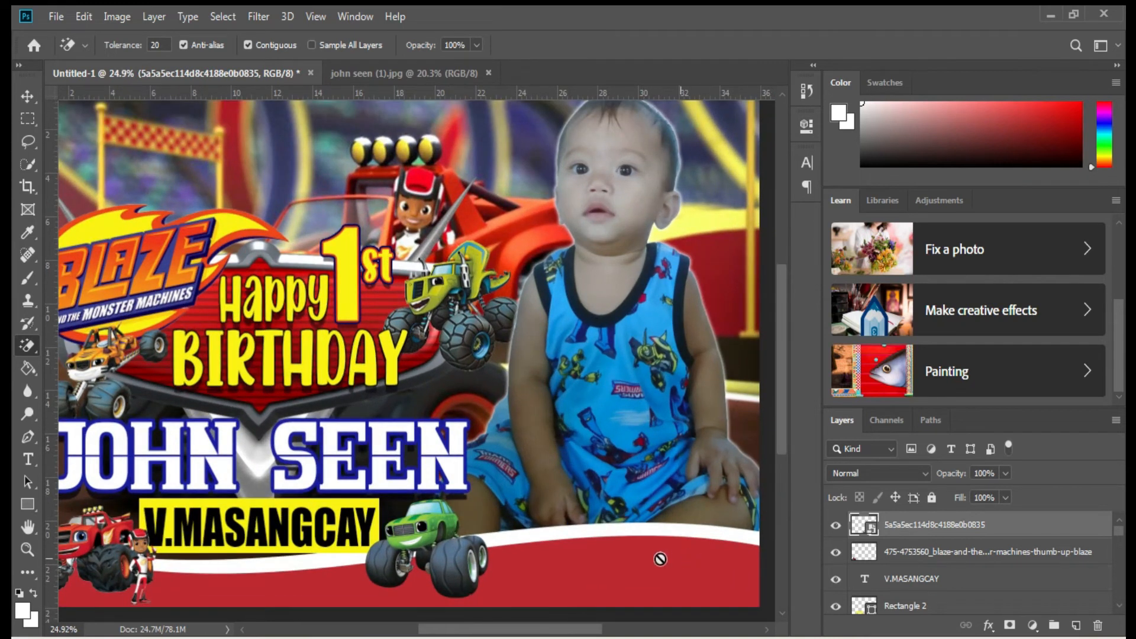
{"action": "key", "text": "v"}
{"action": "right_click", "coordinate": [659, 559]}
{"action": "left_click", "coordinate": [657, 475]}
{"action": "left_click", "coordinate": [56, 17]}
{"action": "left_click", "coordinate": [77, 301]}
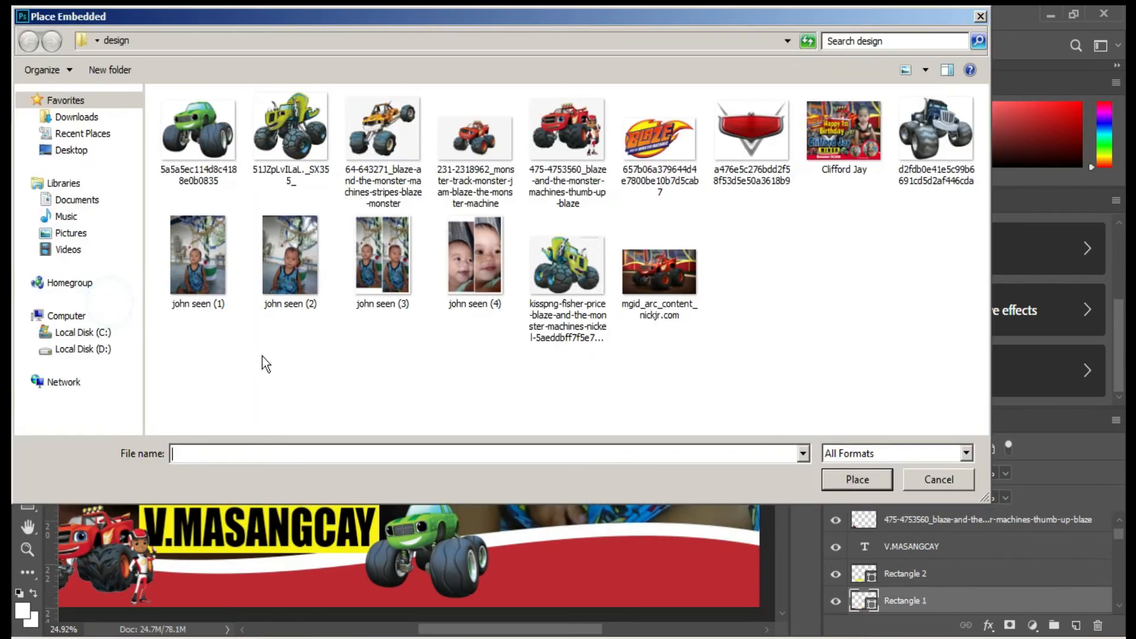
{"action": "double_click", "coordinate": [382, 261]}
{"action": "left_click_drag", "start_coordinate": [219, 353], "coordinate": [484, 353]}
{"action": "left_click_drag", "start_coordinate": [533, 629], "coordinate": [578, 629]}
{"action": "left_click_drag", "start_coordinate": [384, 351], "coordinate": [387, 495]}
{"action": "left_click_drag", "start_coordinate": [370, 422], "coordinate": [372, 423]}
{"action": "key", "text": "Return"}
{"action": "left_click", "coordinate": [55, 16]}
{"action": "left_click", "coordinate": [121, 308]}
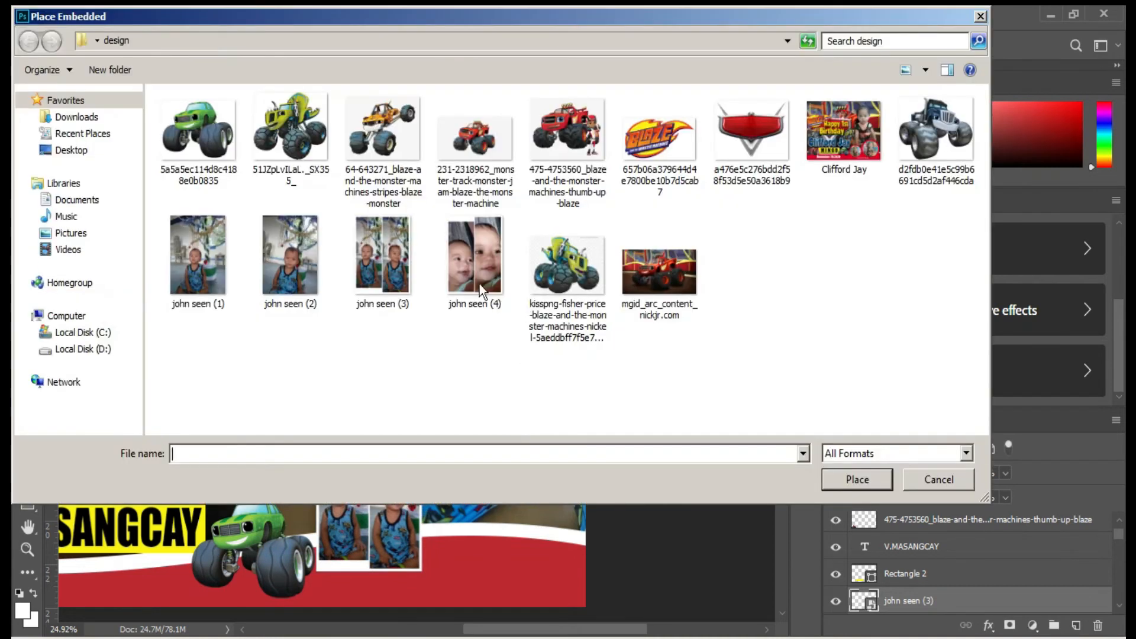
{"action": "double_click", "coordinate": [478, 279]}
{"action": "left_click_drag", "start_coordinate": [347, 395], "coordinate": [384, 395]}
{"action": "left_click_drag", "start_coordinate": [469, 380], "coordinate": [495, 459]}
{"action": "left_click_drag", "start_coordinate": [530, 563], "coordinate": [542, 573]}
{"action": "scroll", "coordinate": [526, 553], "scroll_direction": "up", "scroll_amount": 3}
{"action": "left_click_drag", "start_coordinate": [551, 338], "coordinate": [548, 342]}
{"action": "left_click_drag", "start_coordinate": [550, 587], "coordinate": [547, 583]}
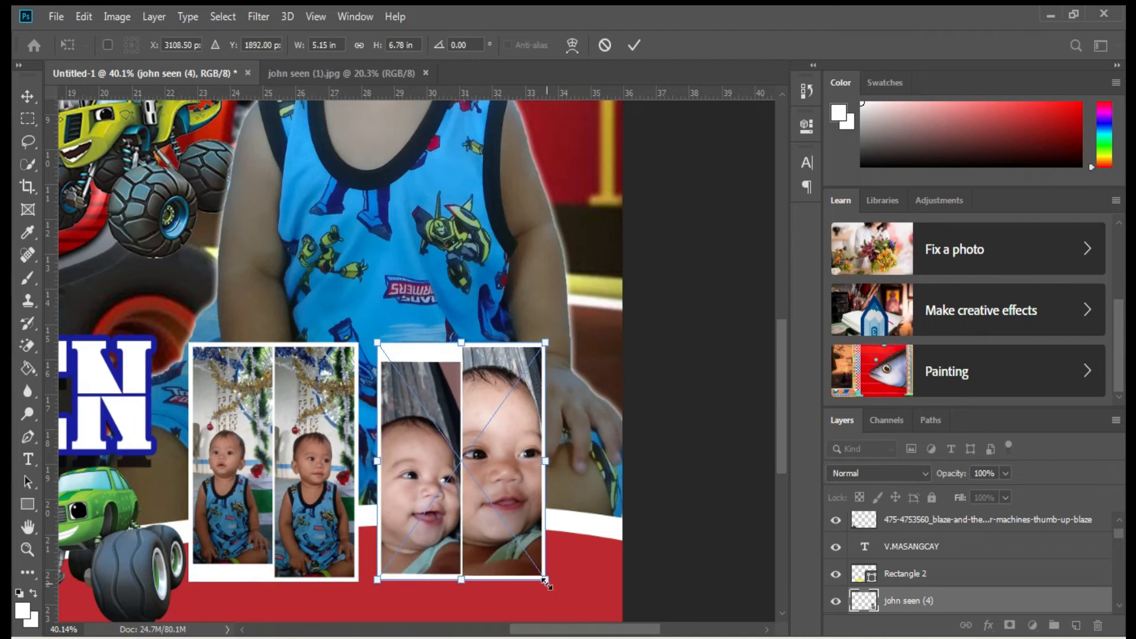
{"action": "key", "text": "Return"}
{"action": "scroll", "coordinate": [529, 542], "scroll_direction": "down", "scroll_amount": 3}
{"action": "left_click_drag", "start_coordinate": [493, 443], "coordinate": [483, 445]}
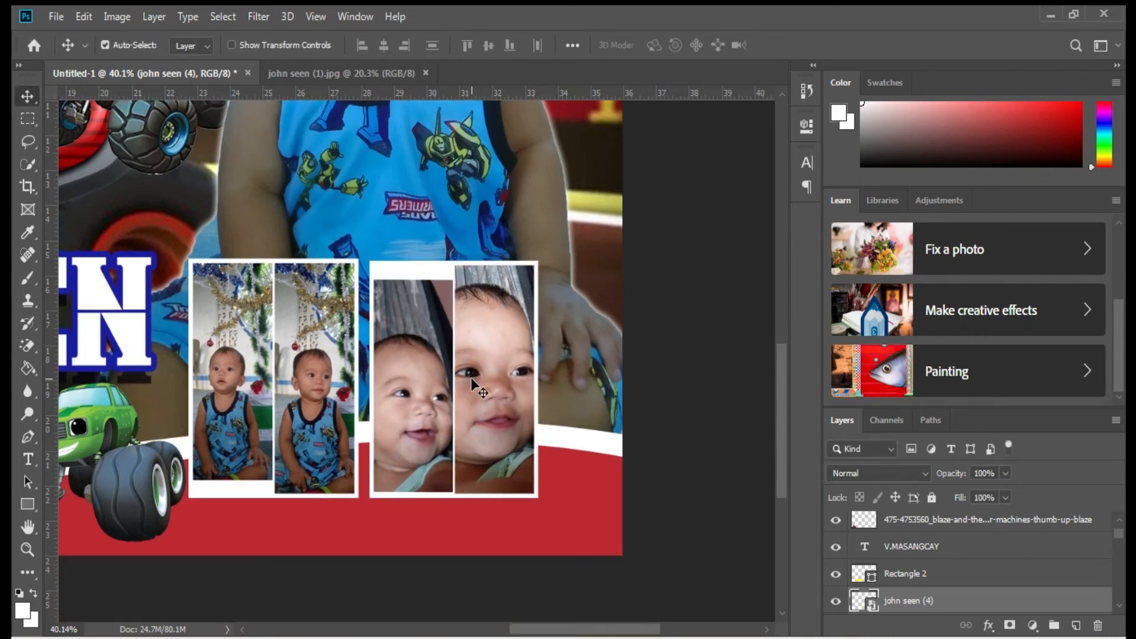
{"action": "right_click", "coordinate": [940, 599]}
{"action": "left_click", "coordinate": [761, 26]}
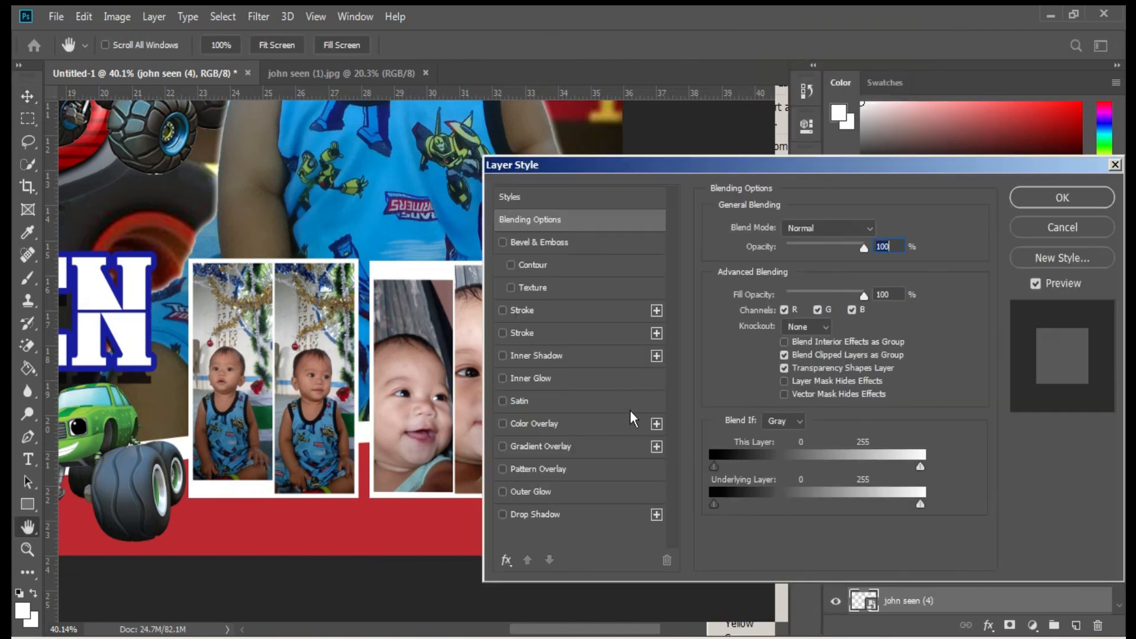
{"action": "left_click", "coordinate": [556, 514]}
{"action": "left_click", "coordinate": [772, 266]}
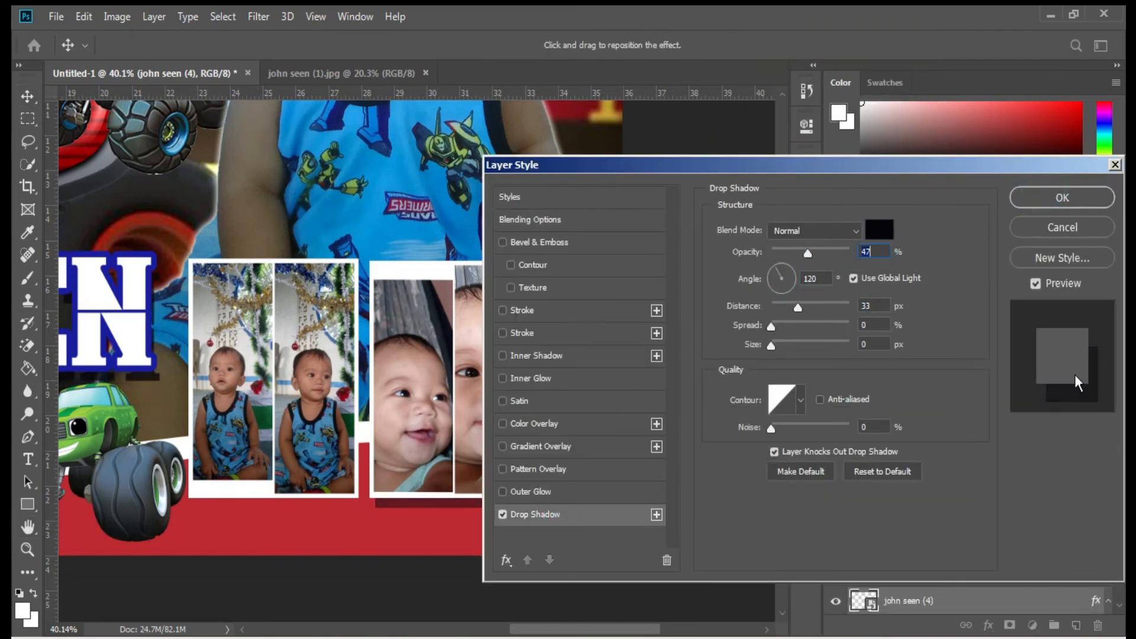
{"action": "left_click", "coordinate": [1038, 194]}
{"action": "left_click_drag", "start_coordinate": [940, 573], "coordinate": [270, 340]}
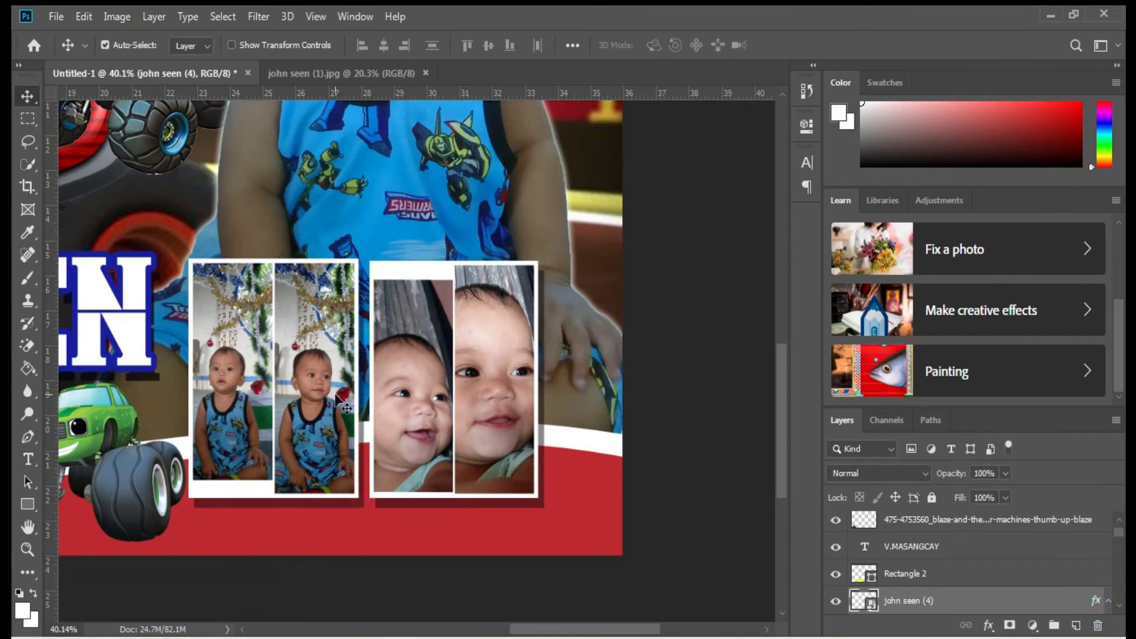
{"action": "scroll", "coordinate": [271, 341], "scroll_direction": "down", "scroll_amount": 8}
{"action": "scroll", "coordinate": [271, 340], "scroll_direction": "up", "scroll_amount": 2}
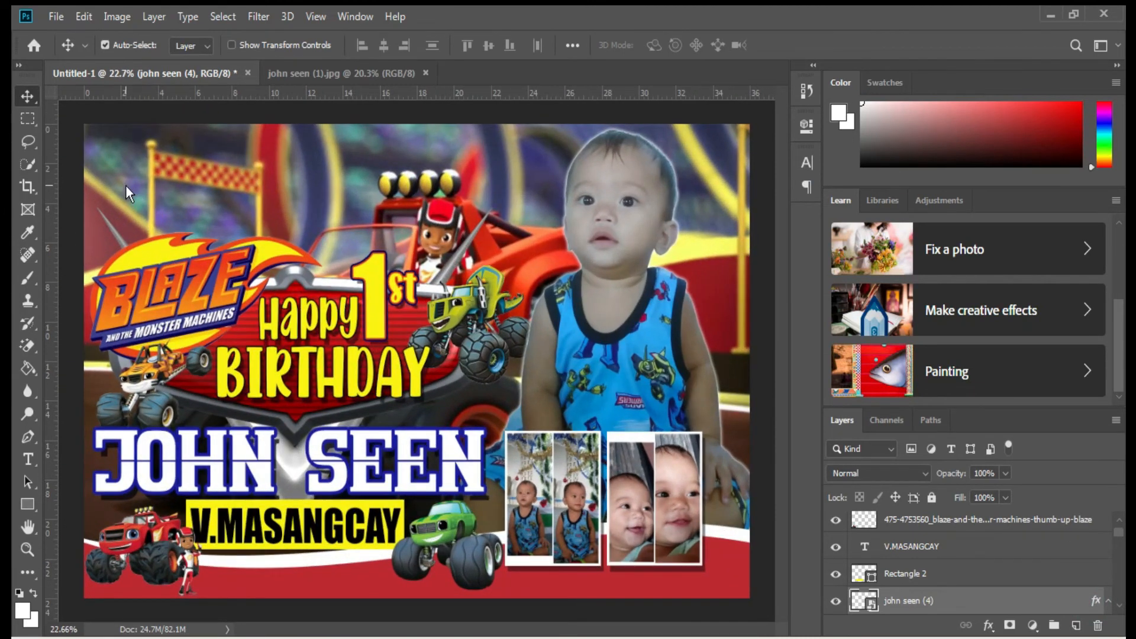
Draw a yellow circle with the Ellipse Tool at the banner's top-left.
{"action": "left_click", "coordinate": [128, 193]}
{"action": "right_click", "coordinate": [28, 504]}
{"action": "left_click", "coordinate": [66, 536]}
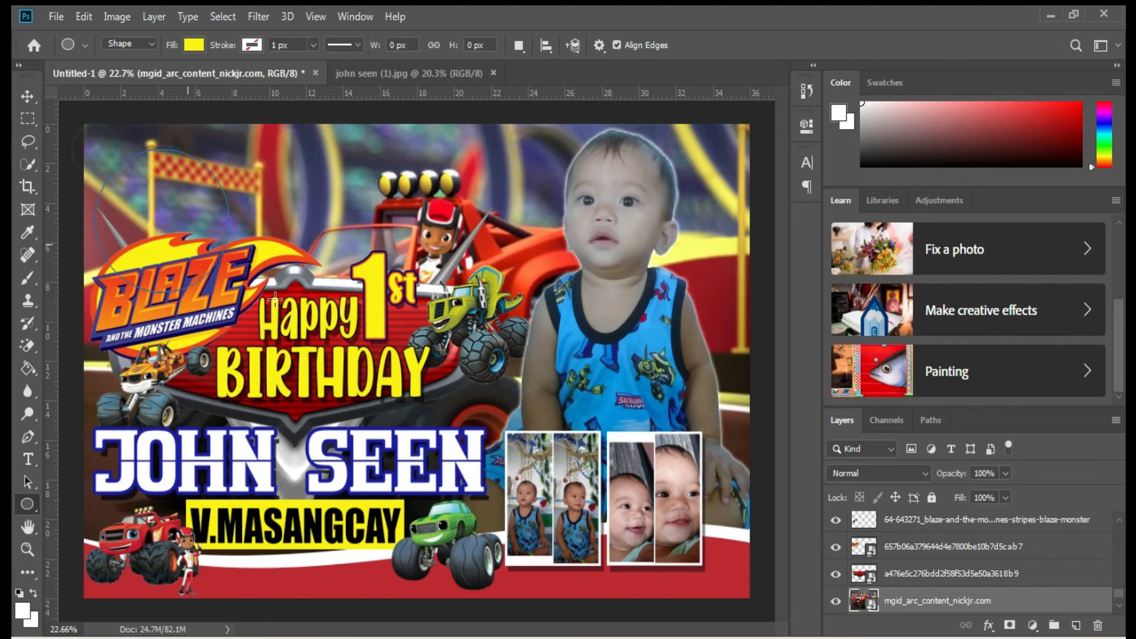
{"action": "left_click_drag", "start_coordinate": [305, 329], "coordinate": [299, 322]}
{"action": "left_click", "coordinate": [759, 116]}
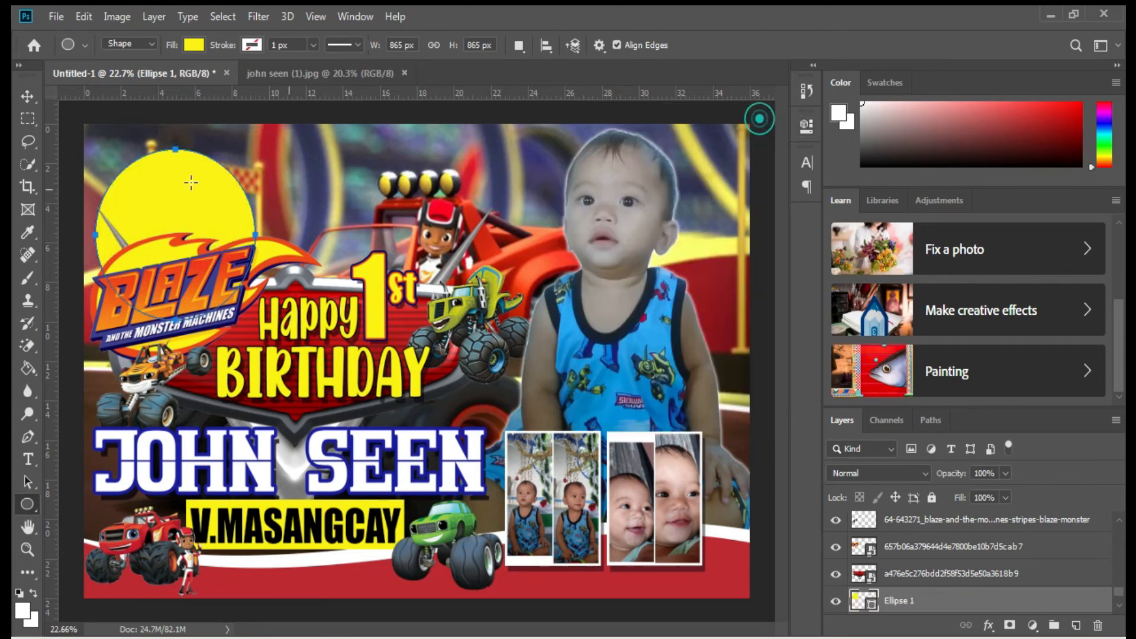
{"action": "key", "text": "v"}
{"action": "left_click_drag", "start_coordinate": [201, 195], "coordinate": [190, 182]}
Give the yellow circle a white 13 px Stroke layer style.
{"action": "right_click", "coordinate": [559, 467]}
{"action": "left_click", "coordinate": [592, 472]}
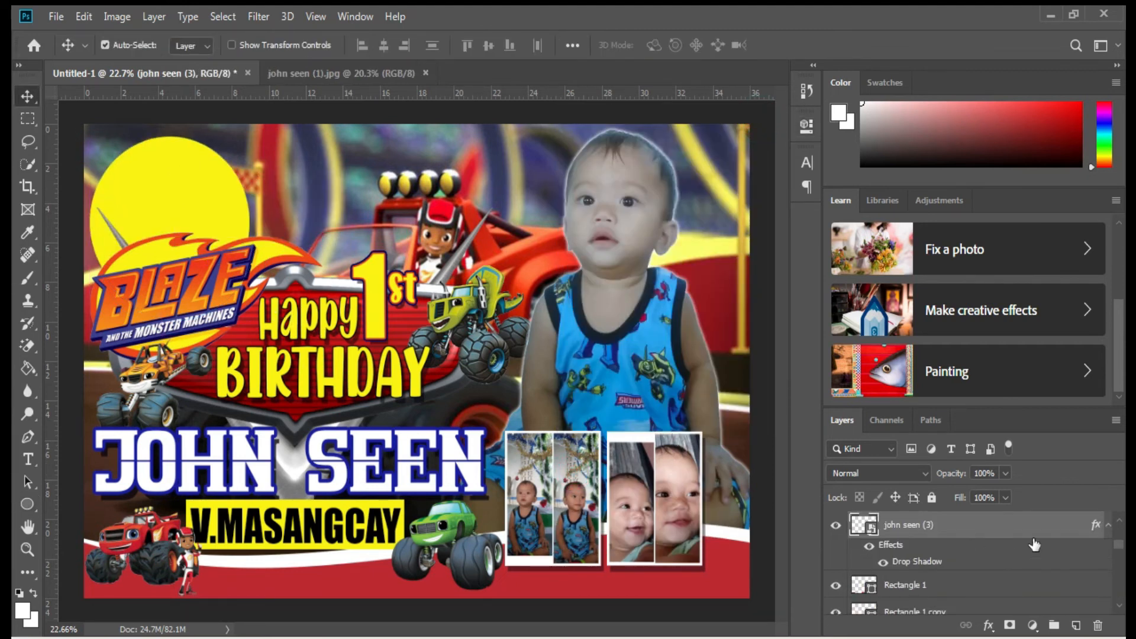
{"action": "double_click", "coordinate": [1094, 527]}
{"action": "left_click", "coordinate": [1081, 204]}
{"action": "left_click", "coordinate": [194, 180]}
{"action": "double_click", "coordinate": [1095, 571]}
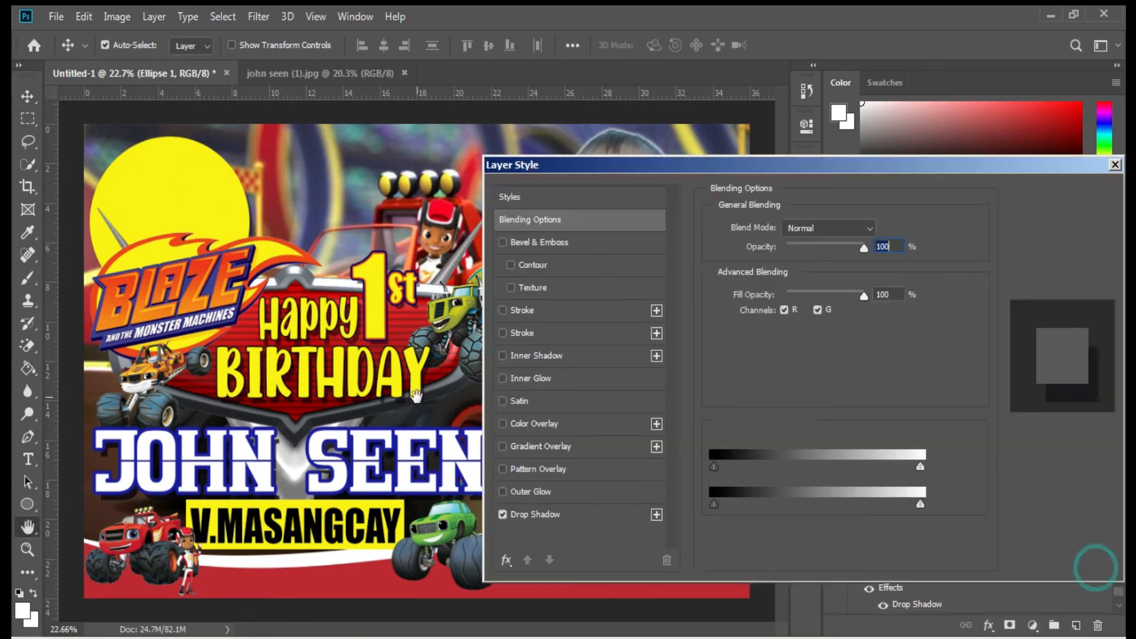
{"action": "left_click", "coordinate": [522, 310]}
{"action": "left_click", "coordinate": [750, 353]}
{"action": "left_click", "coordinate": [659, 169]}
{"action": "left_click", "coordinate": [953, 111]}
{"action": "left_click_drag", "start_coordinate": [778, 229], "coordinate": [779, 228]}
{"action": "left_click", "coordinate": [1104, 200]}
{"action": "left_click", "coordinate": [56, 16]}
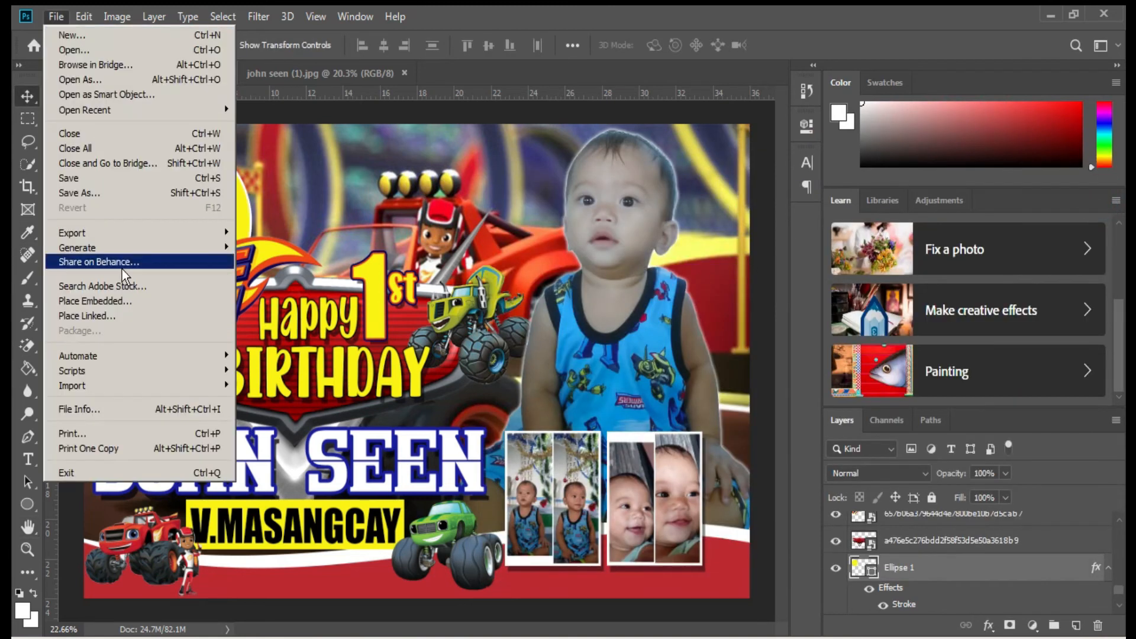
{"action": "left_click", "coordinate": [77, 295]}
{"action": "double_click", "coordinate": [310, 267]}
{"action": "left_click_drag", "start_coordinate": [411, 331], "coordinate": [232, 254]}
{"action": "left_click_drag", "start_coordinate": [404, 281], "coordinate": [194, 184]}
{"action": "left_click_drag", "start_coordinate": [232, 287], "coordinate": [316, 407]}
{"action": "left_click_drag", "start_coordinate": [281, 361], "coordinate": [253, 288]}
{"action": "left_click_drag", "start_coordinate": [298, 272], "coordinate": [273, 249]}
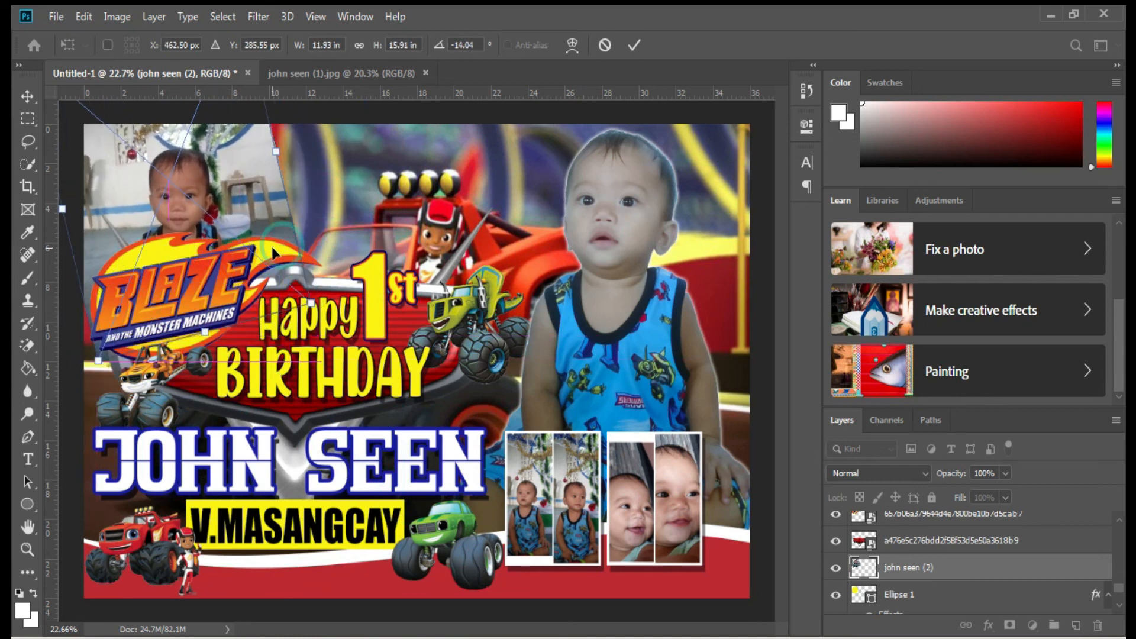
{"action": "key", "text": "Return"}
{"action": "key", "text": "ctrl+alt+g"}
{"action": "scroll", "coordinate": [234, 233], "scroll_direction": "up", "scroll_amount": 3}
Brighten the circular photo with Brightness/Contrast brightness set to 30.
{"action": "left_click", "coordinate": [117, 17]}
{"action": "mouse_move", "coordinate": [142, 45]}
{"action": "left_click", "coordinate": [485, 45]}
{"action": "type", "text": "30"}
{"action": "key", "text": "Return"}
{"action": "scroll", "coordinate": [324, 273], "scroll_direction": "down", "scroll_amount": 4}
{"action": "scroll", "coordinate": [592, 417], "scroll_direction": "up", "scroll_amount": 7}
{"action": "scroll", "coordinate": [609, 421], "scroll_direction": "down", "scroll_amount": 1}
Add a text layer below the photo strips in white All The Roll at 91 pt.
{"action": "key", "text": "t"}
{"action": "left_click", "coordinate": [485, 467]}
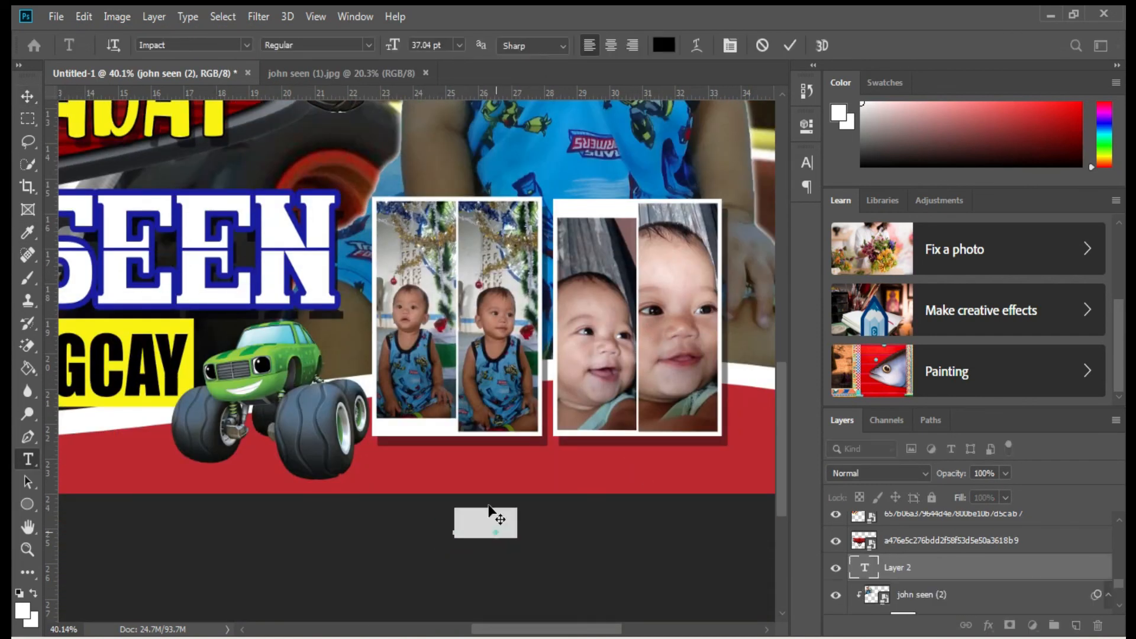
{"action": "left_click_drag", "start_coordinate": [925, 569], "coordinate": [861, 513]}
{"action": "triple_click", "coordinate": [488, 463]}
{"action": "left_click", "coordinate": [666, 46]}
{"action": "left_click_drag", "start_coordinate": [679, 264], "coordinate": [580, 118]}
{"action": "left_click", "coordinate": [941, 109]}
{"action": "left_click", "coordinate": [246, 45]}
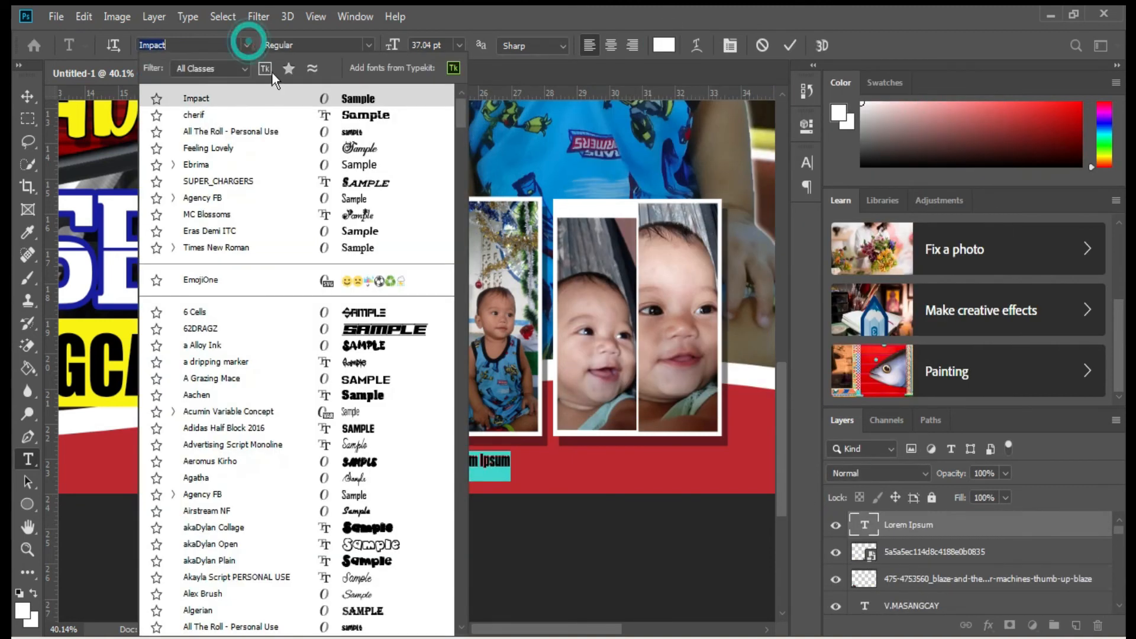
{"action": "left_click", "coordinate": [366, 132]}
{"action": "key", "text": "Up"}
{"action": "key", "text": "Up"}
{"action": "key", "text": "Up"}
{"action": "key", "text": "Up"}
{"action": "key", "text": "Up"}
{"action": "key", "text": "Up"}
{"action": "key", "text": "Up"}
{"action": "key", "text": "Up"}
{"action": "key", "text": "Up"}
{"action": "key", "text": "Up"}
{"action": "key", "text": "Up"}
{"action": "key", "text": "Up"}
{"action": "key", "text": "Up"}
{"action": "key", "text": "Up"}
{"action": "key", "text": "Up"}
{"action": "key", "text": "Up"}
{"action": "key", "text": "Up"}
{"action": "key", "text": "Up"}
{"action": "key", "text": "Up"}
{"action": "key", "text": "Up"}
Type the date 'FEBRUARY 08,2022' right beneath the photo strips.
{"action": "left_click_drag", "start_coordinate": [560, 512], "coordinate": [699, 548]}
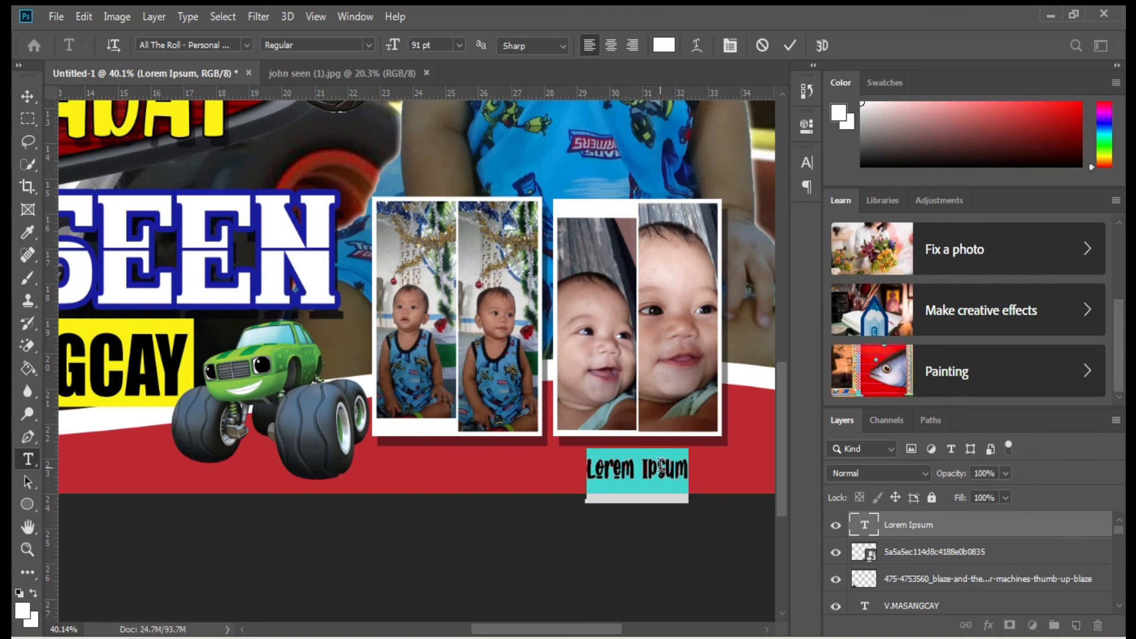
{"action": "type", "text": "FEBRUARY 08,2022"}
{"action": "key", "text": "ctrl+Return"}
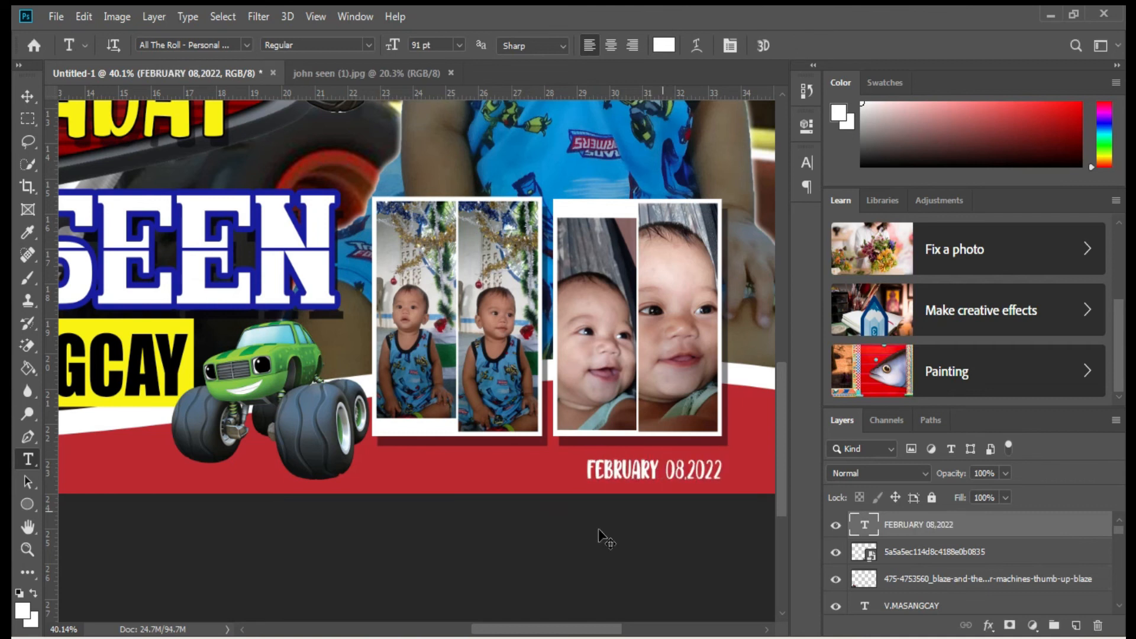
Free Transform the date text to widen it leftward and nudge it slightly up.
{"action": "key", "text": "ctrl+t"}
{"action": "left_click_drag", "start_coordinate": [585, 466], "coordinate": [540, 465]}
{"action": "left_click_drag", "start_coordinate": [680, 459], "coordinate": [681, 455]}
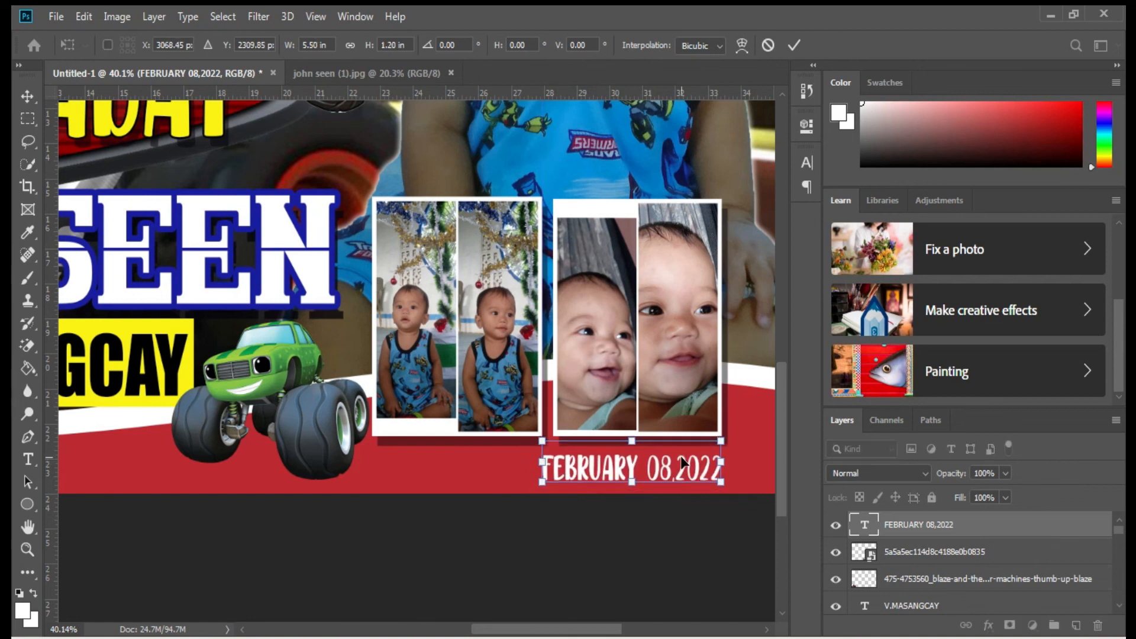
{"action": "key", "text": "Return"}
{"action": "key", "text": "ctrl+0"}
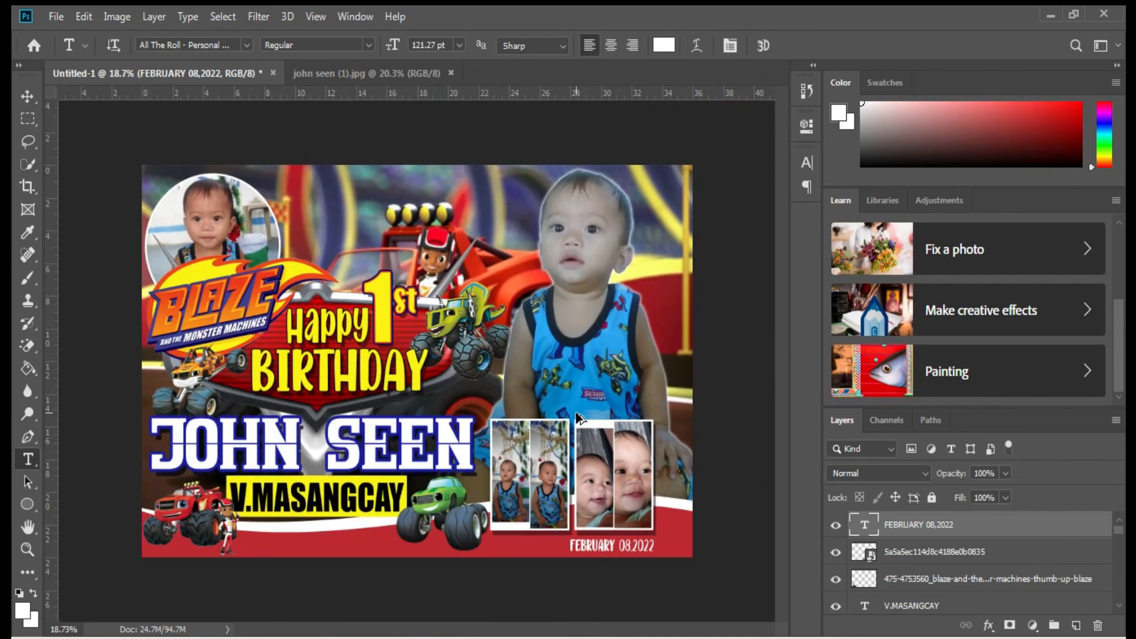
{"action": "key", "text": "ctrl+s"}
Save the banner as CAR in TIFF format, accepting the default TIFF options.
{"action": "type", "text": "CAR"}
{"action": "left_click", "coordinate": [203, 438]}
{"action": "left_click", "coordinate": [199, 420]}
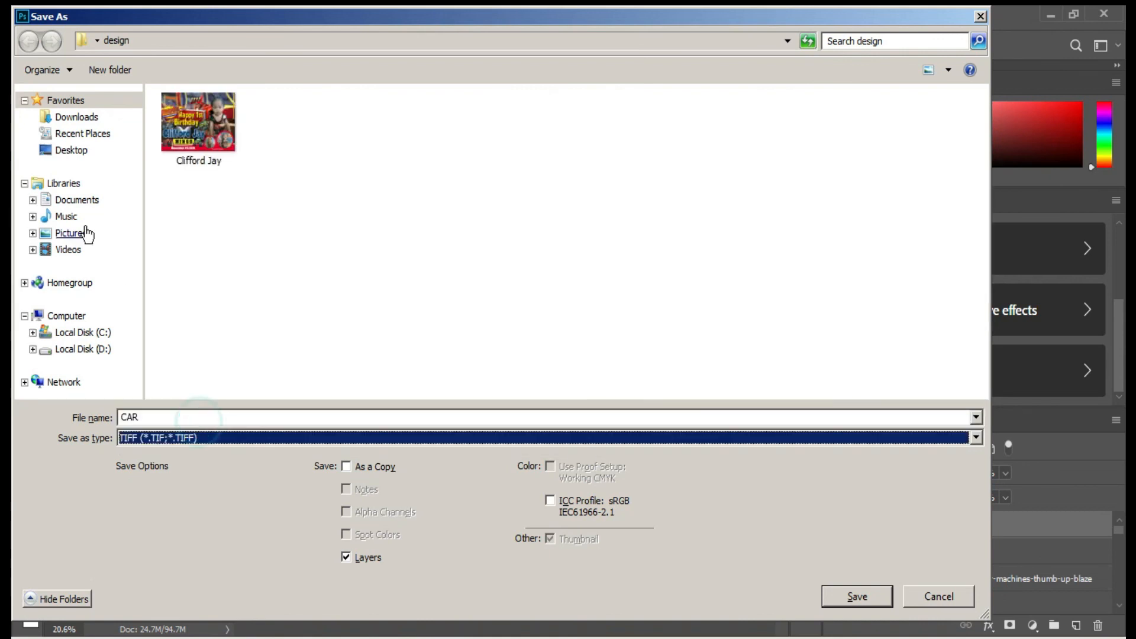
{"action": "left_click", "coordinate": [858, 597]}
{"action": "key", "text": "Return"}
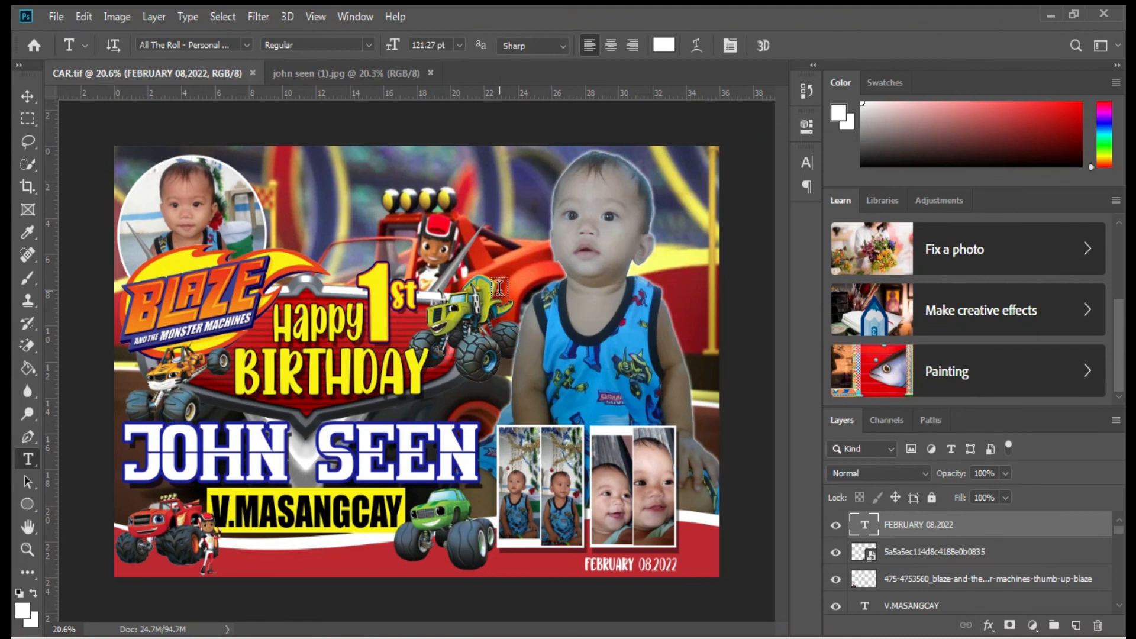